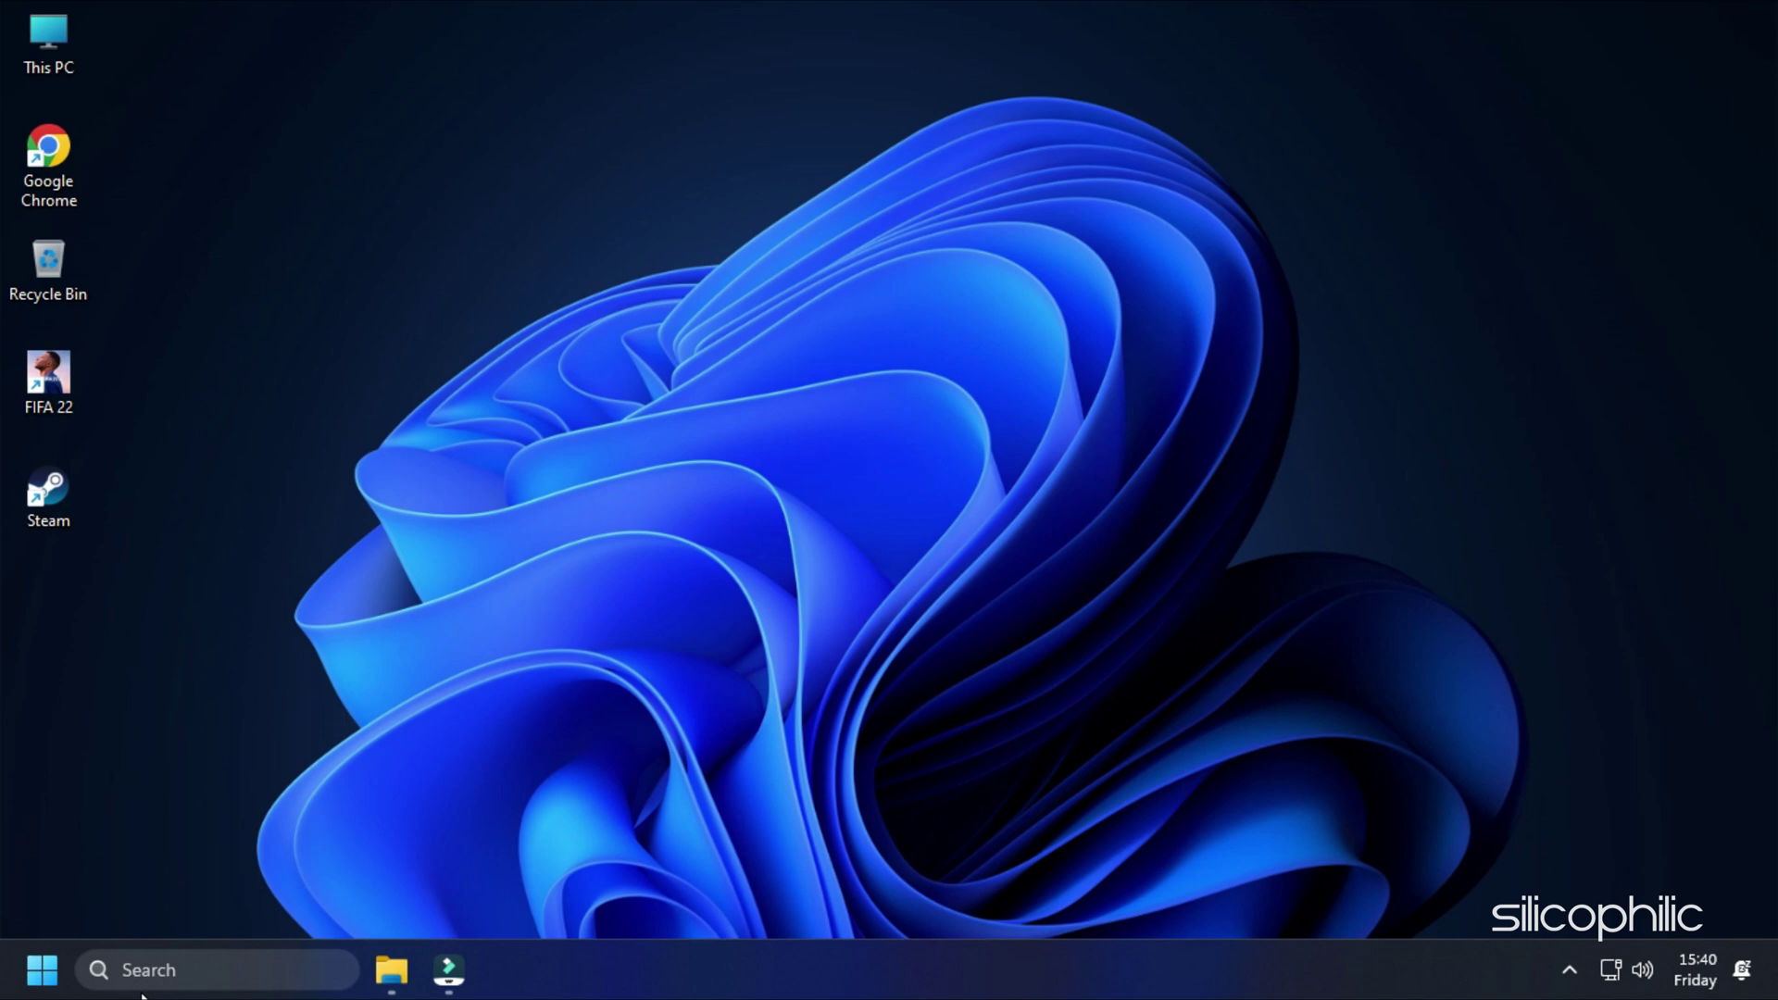
Reach Windows Security's Controlled folder access allowed-apps page and browse all apps to add one.
click(170, 978)
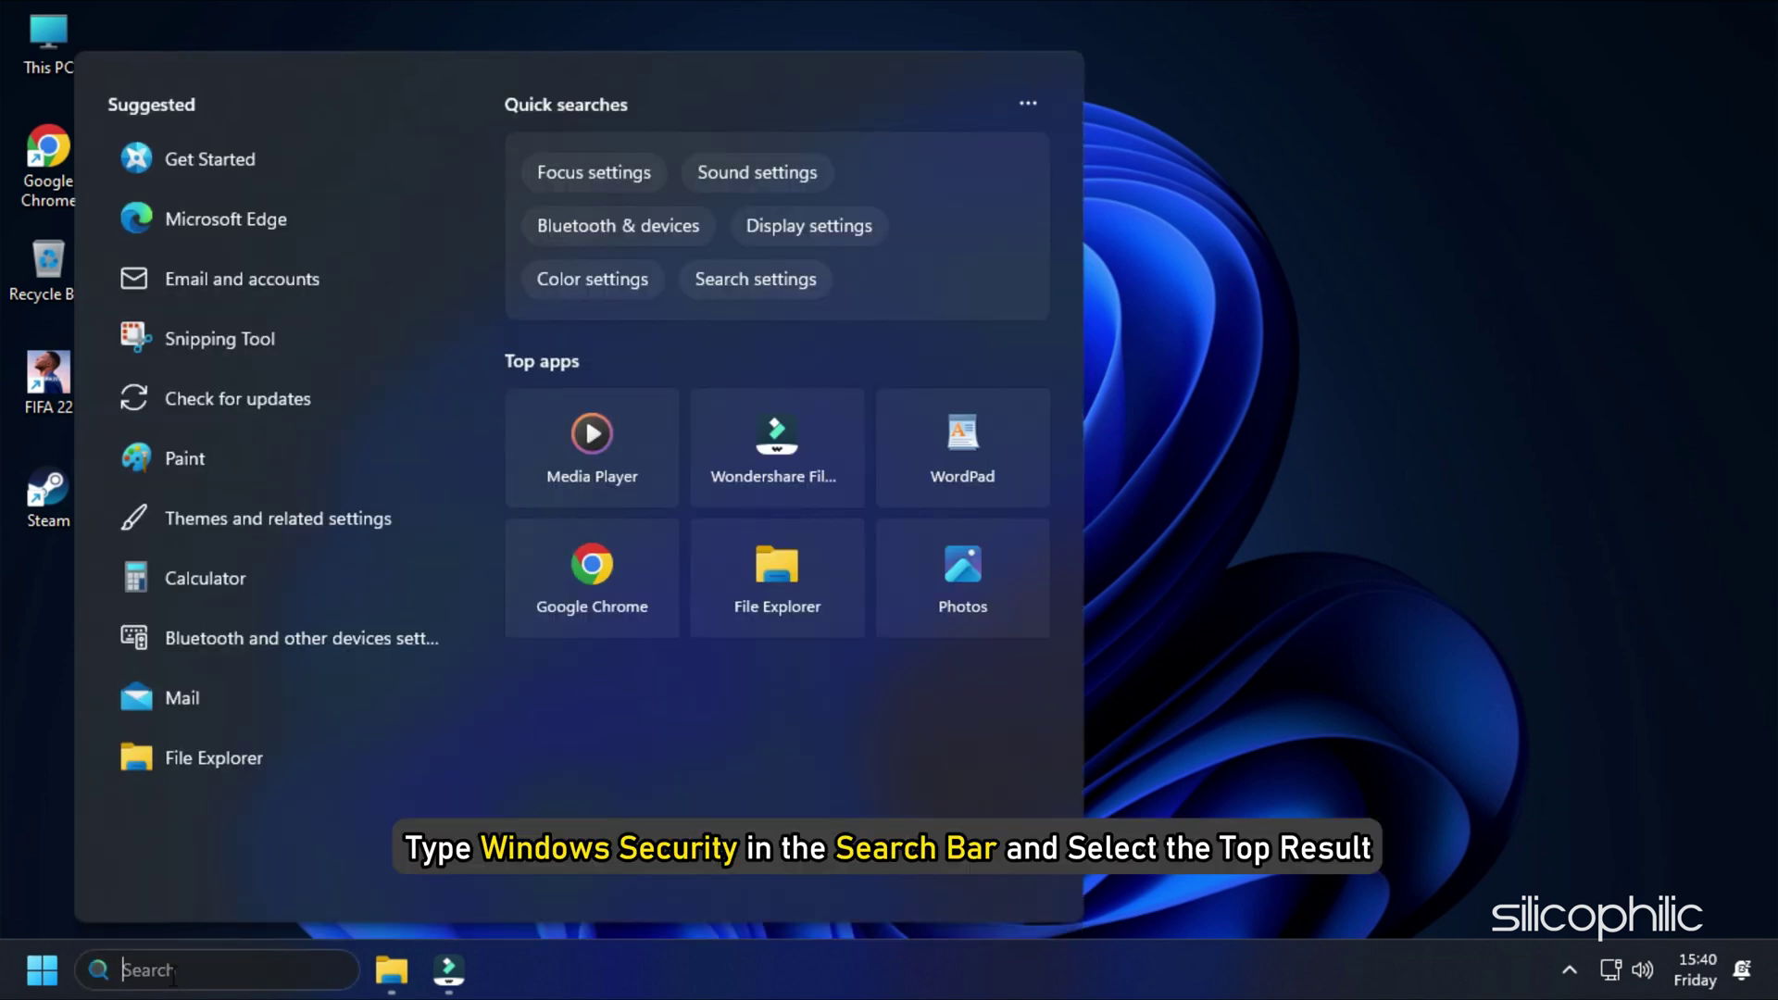
text(Windows Security)
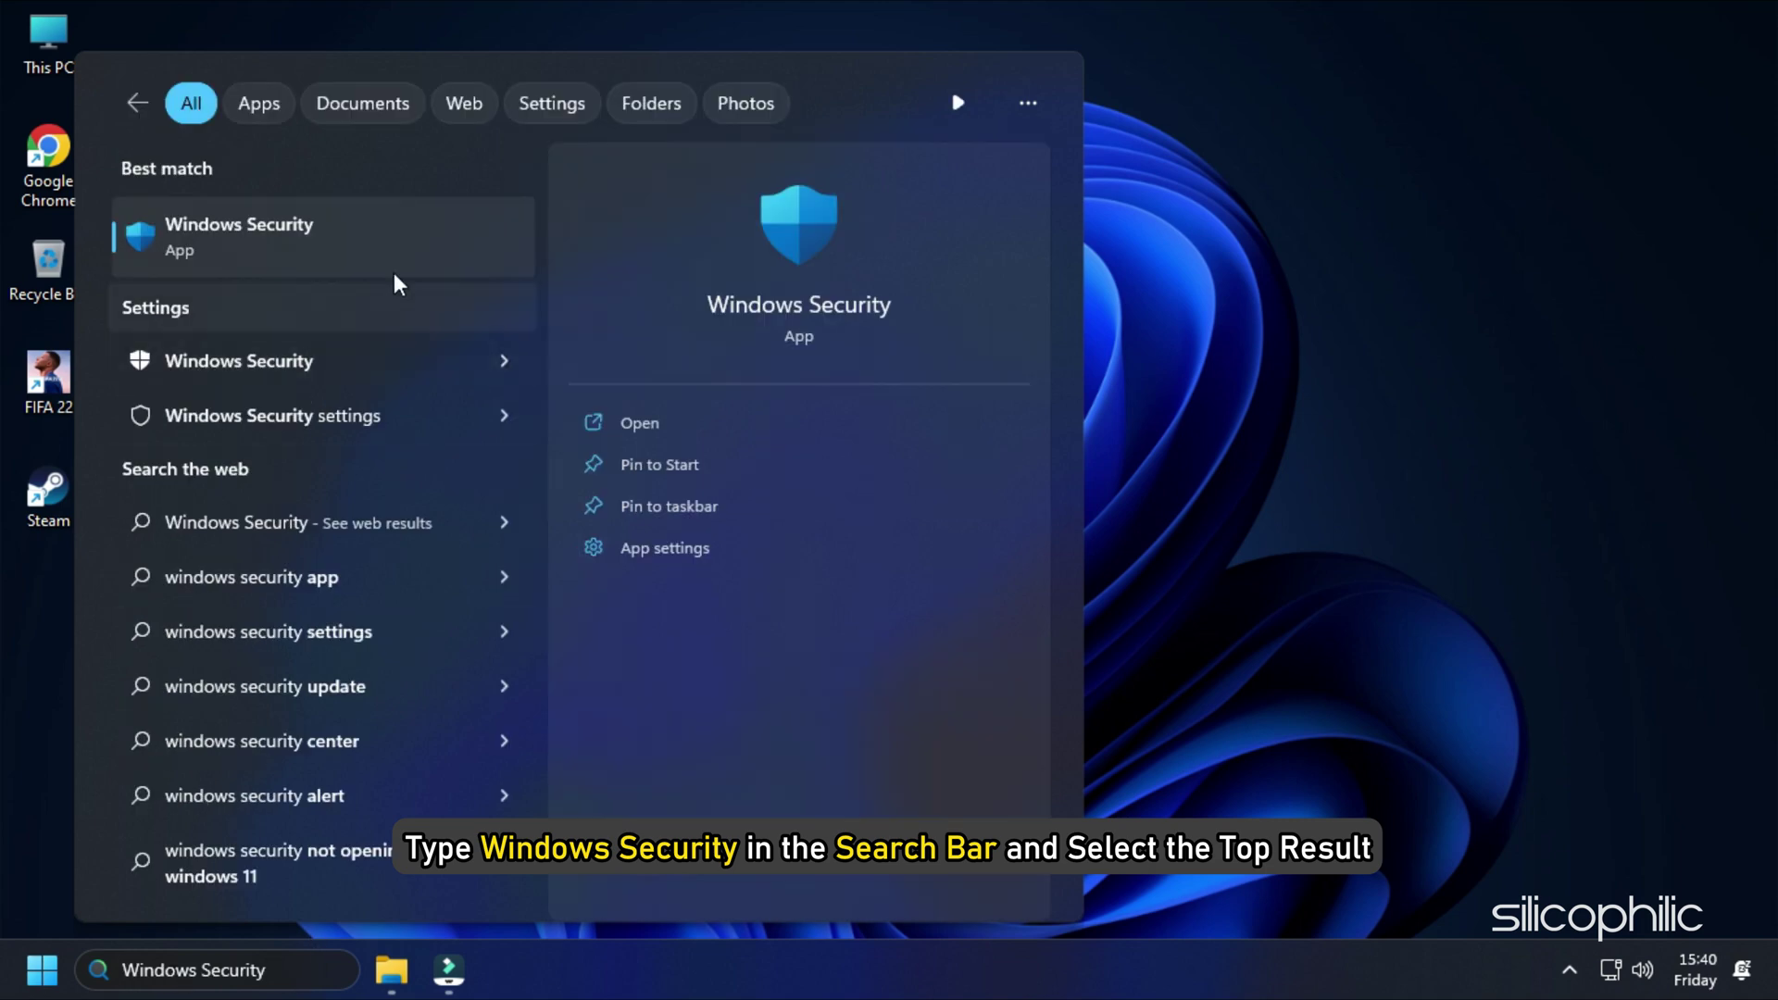
click(403, 262)
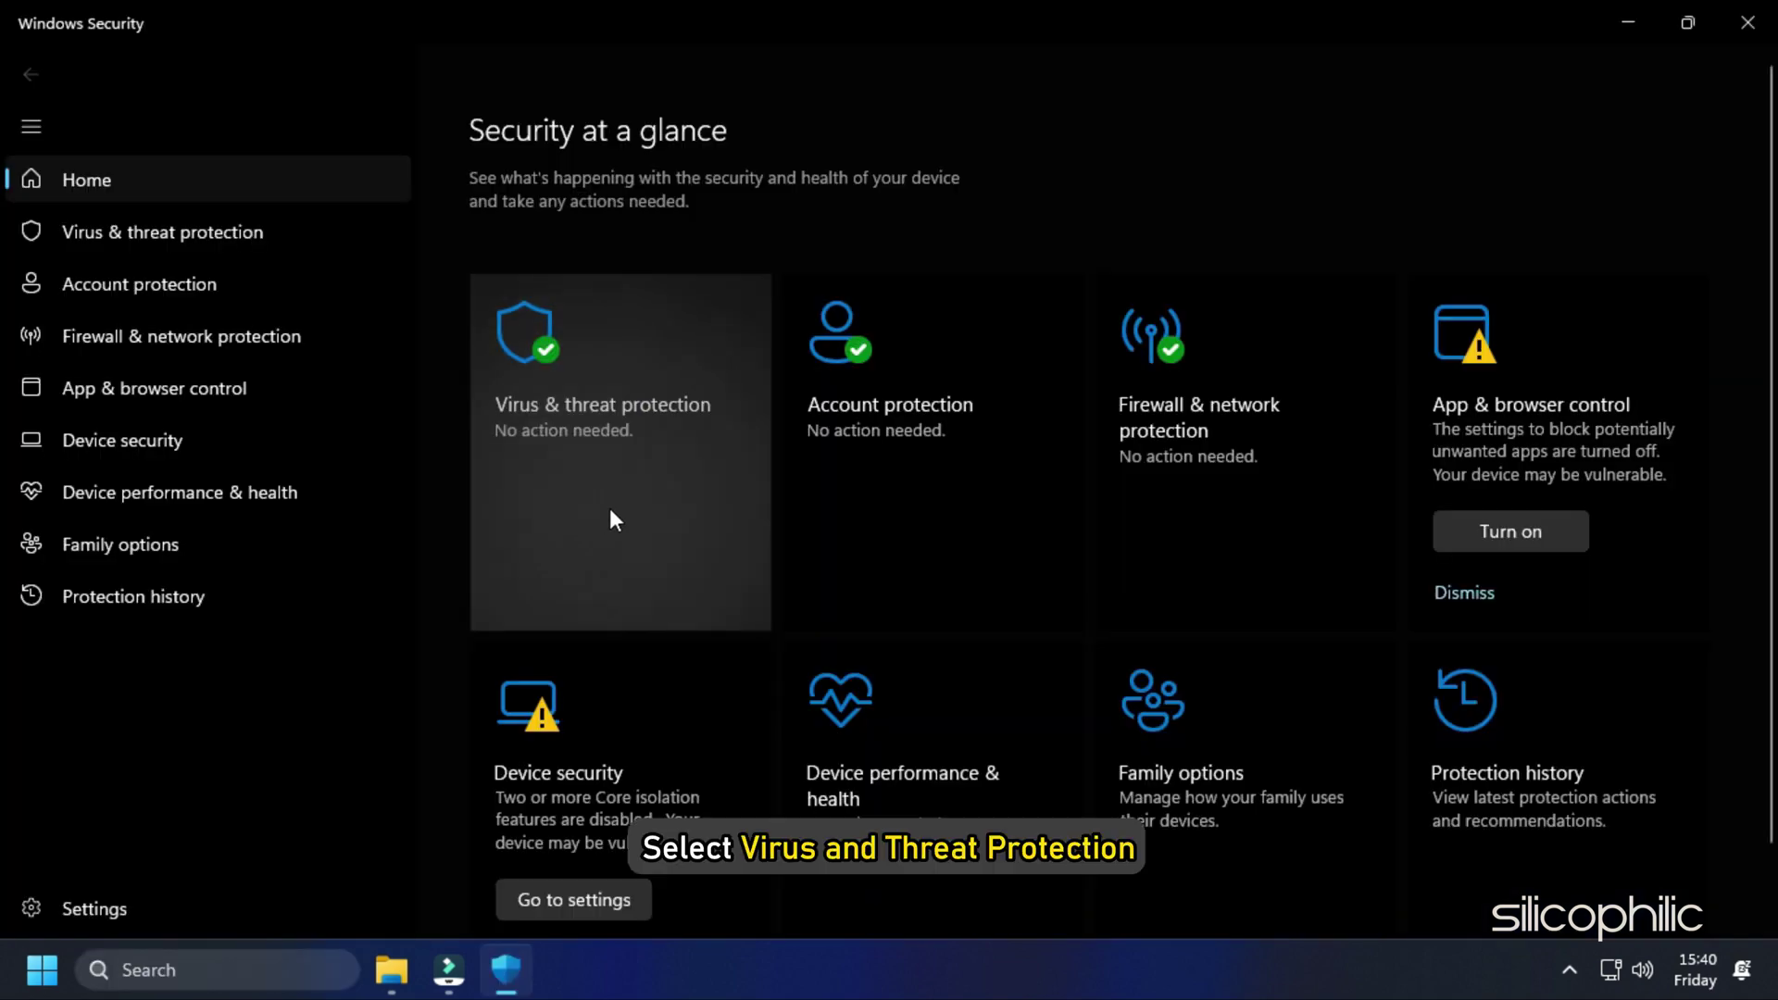
click(610, 510)
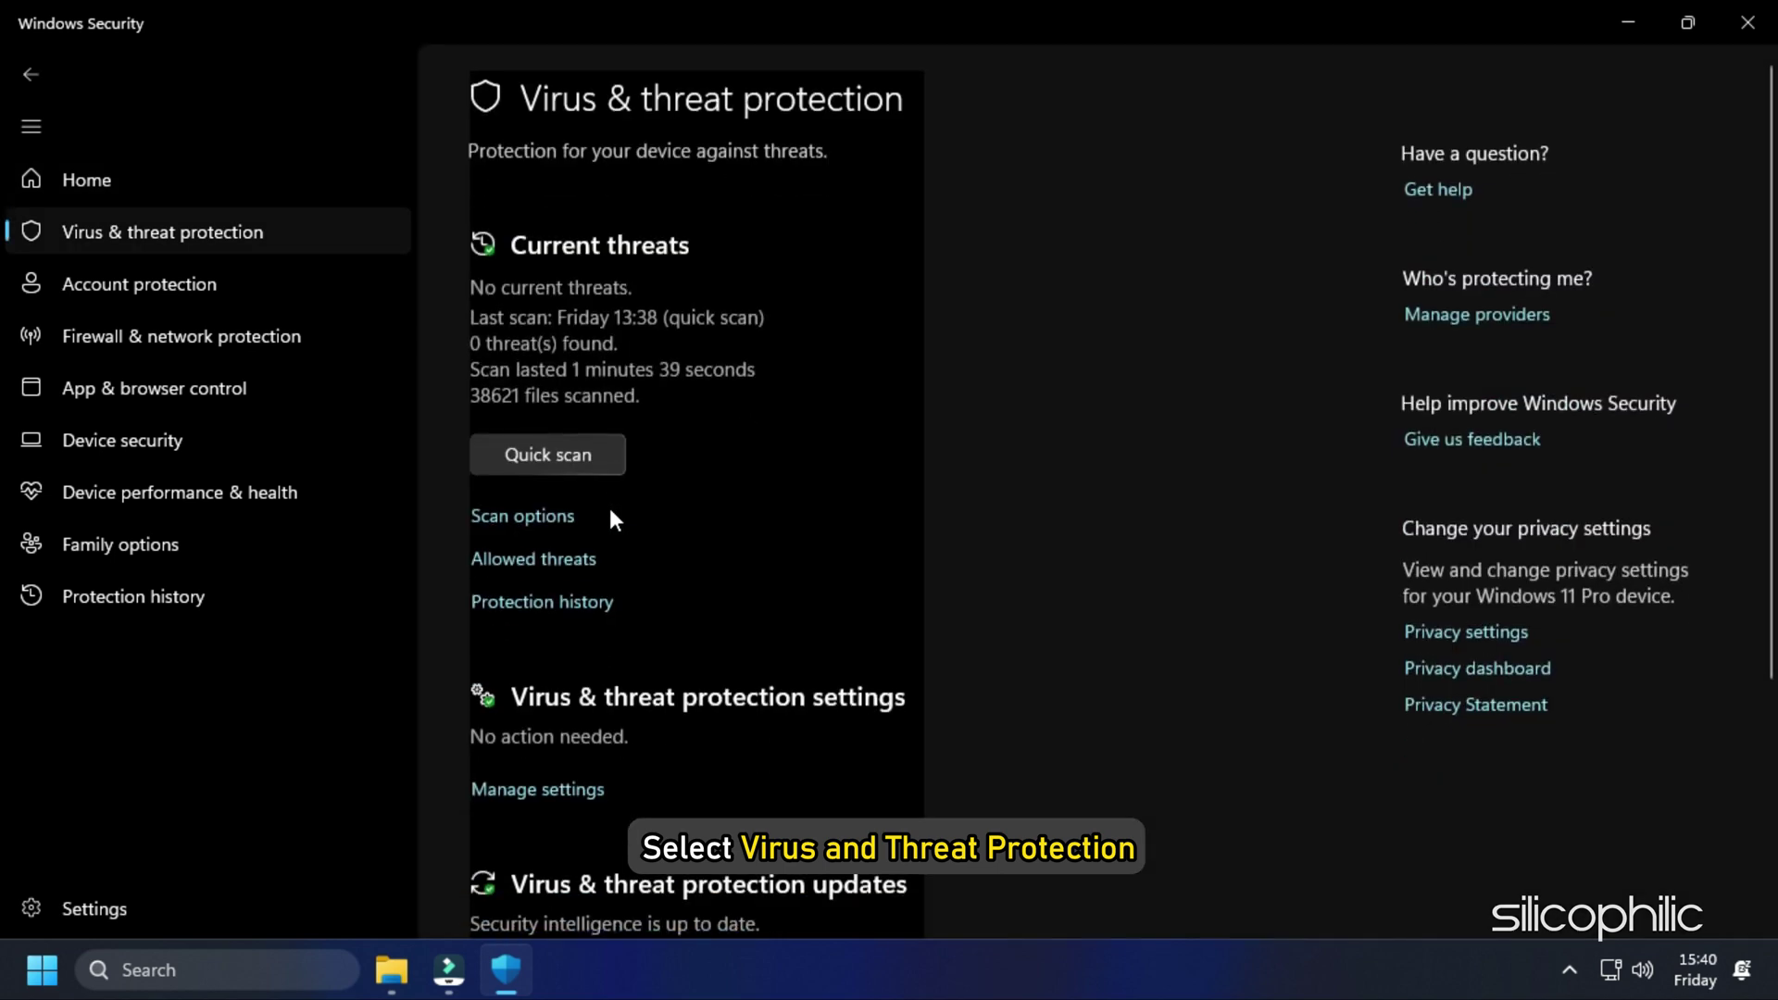
scroll(640, 624, down, 5)
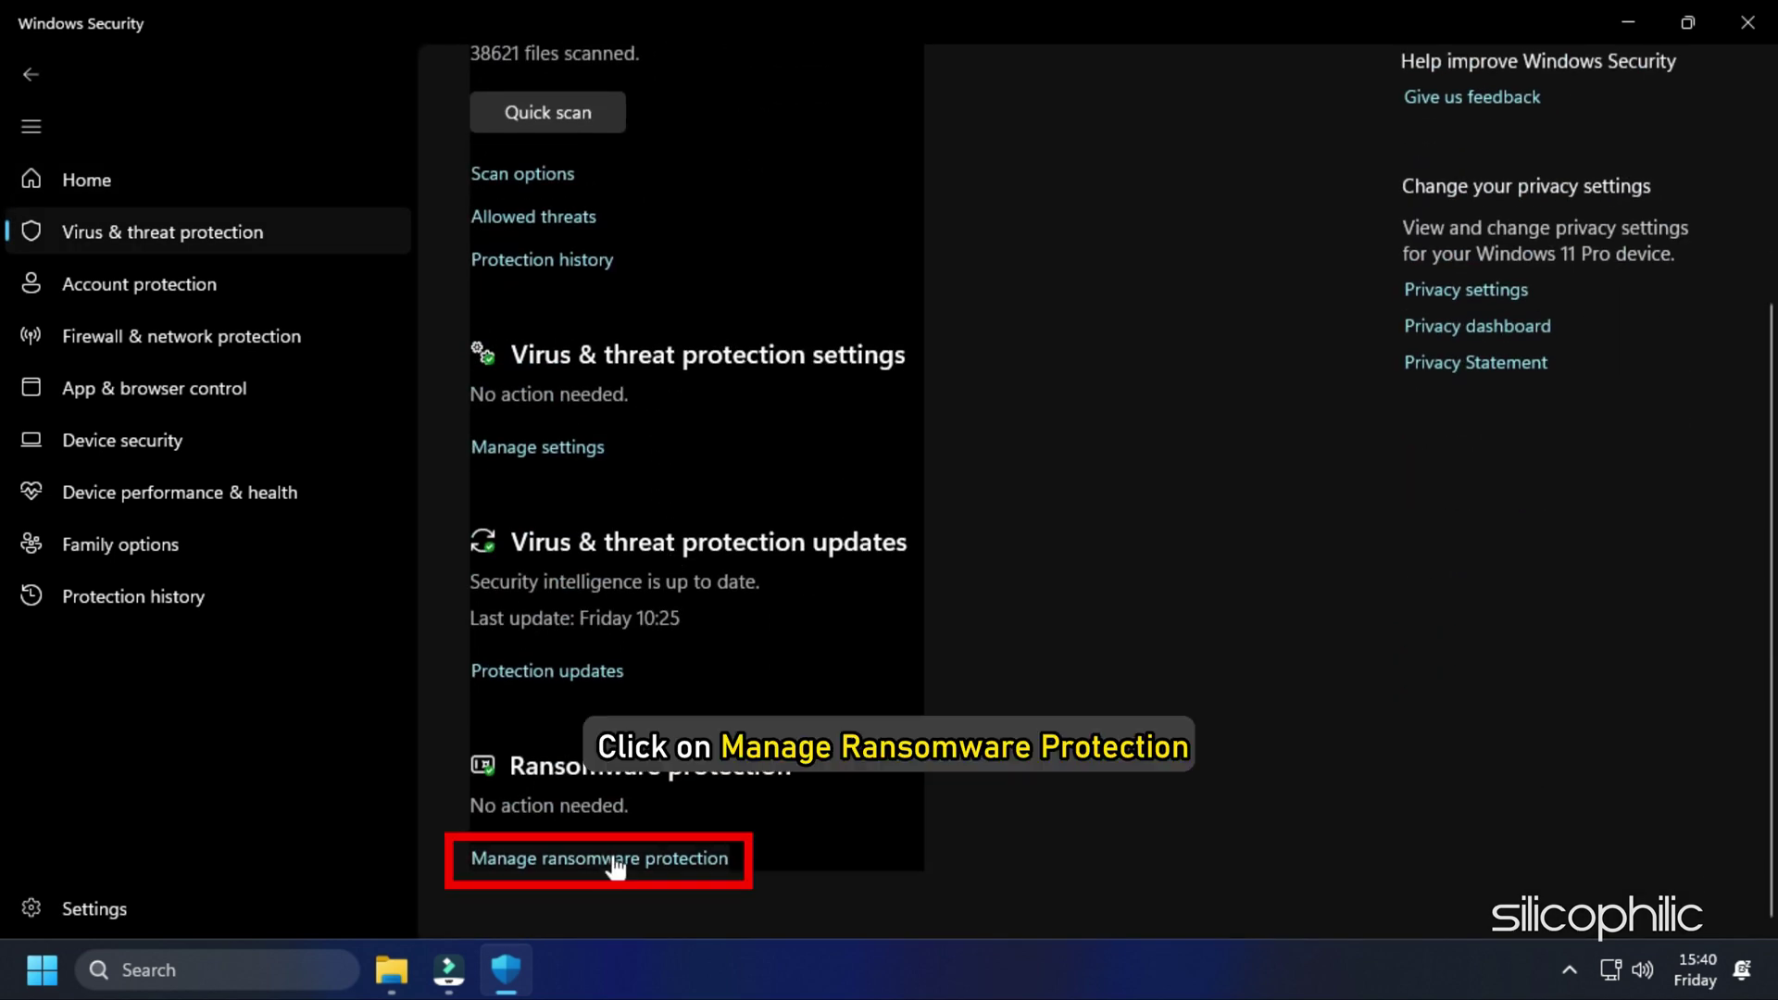
click(618, 861)
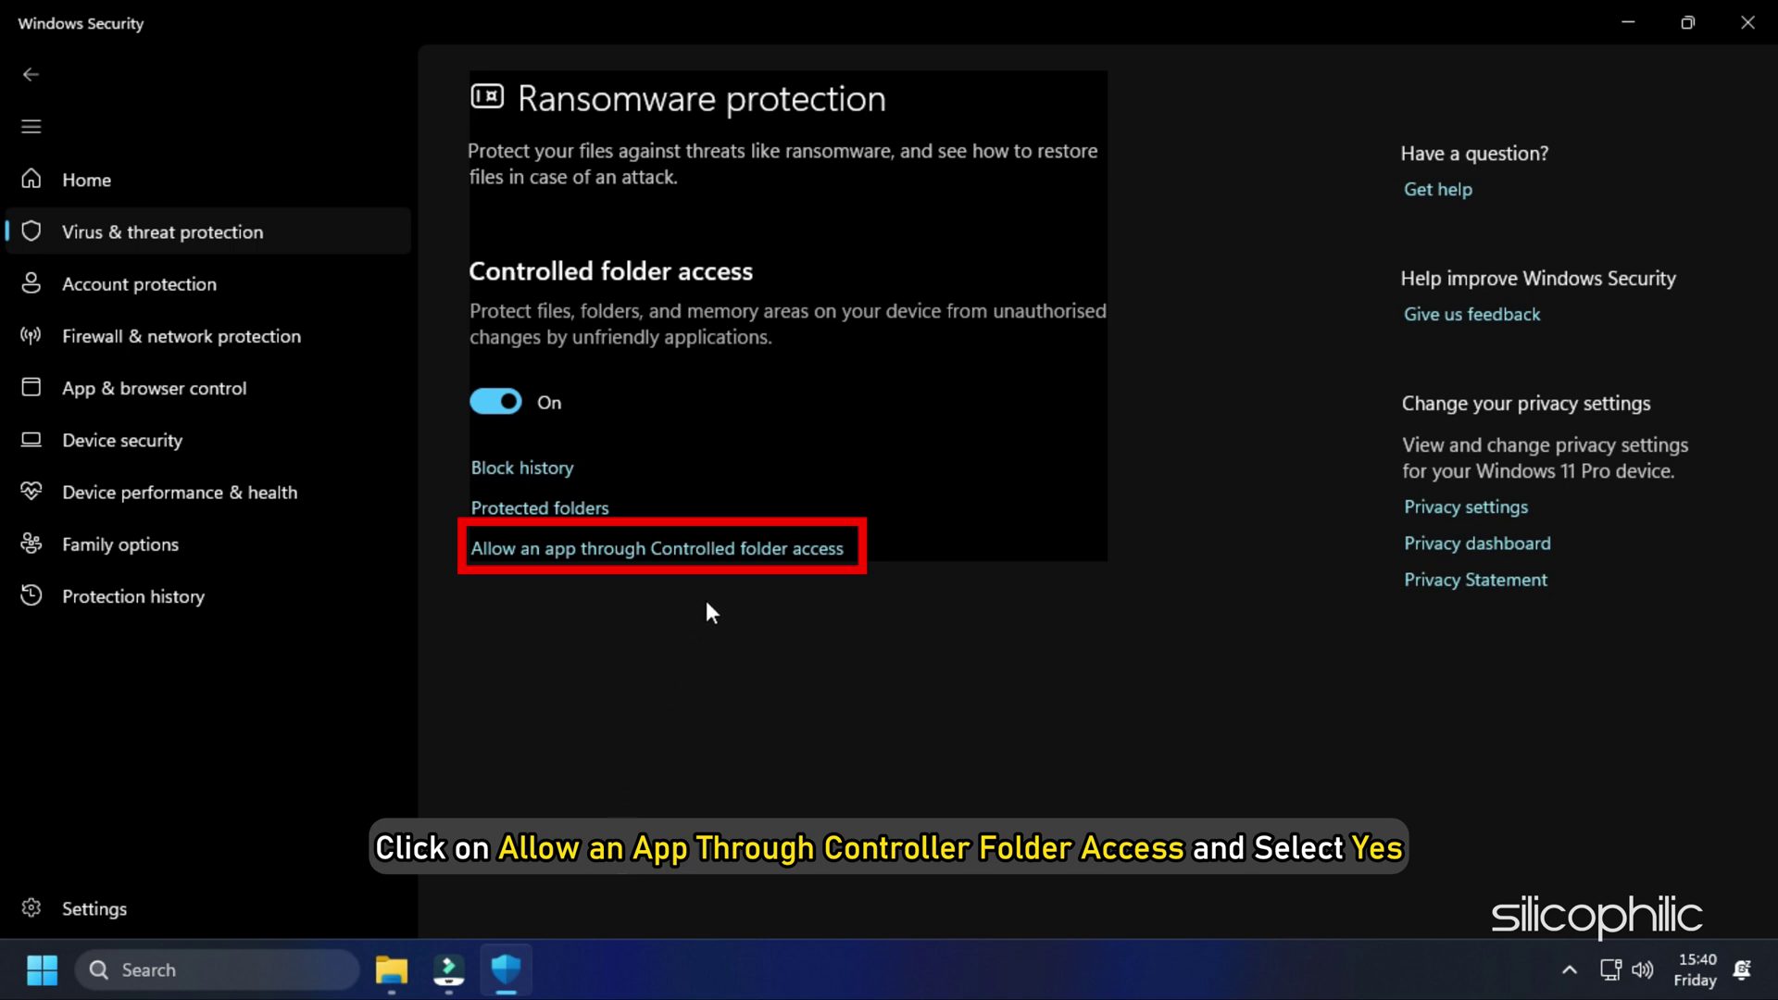
click(742, 552)
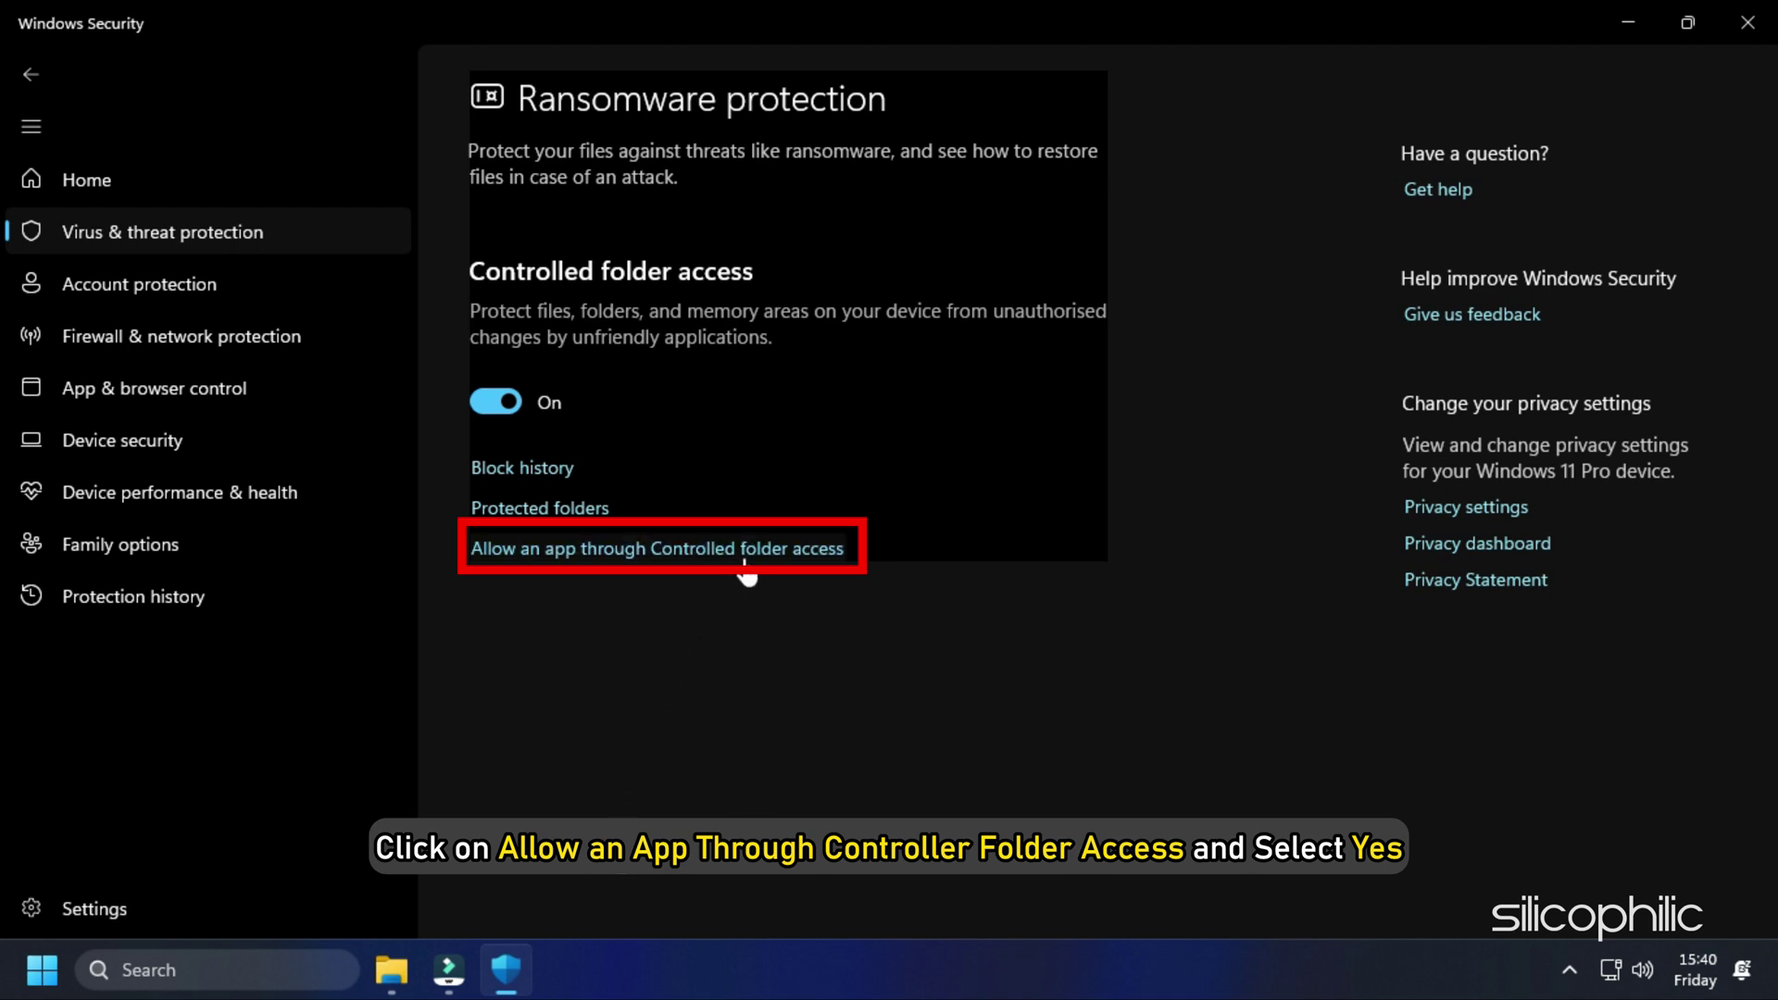
click(711, 702)
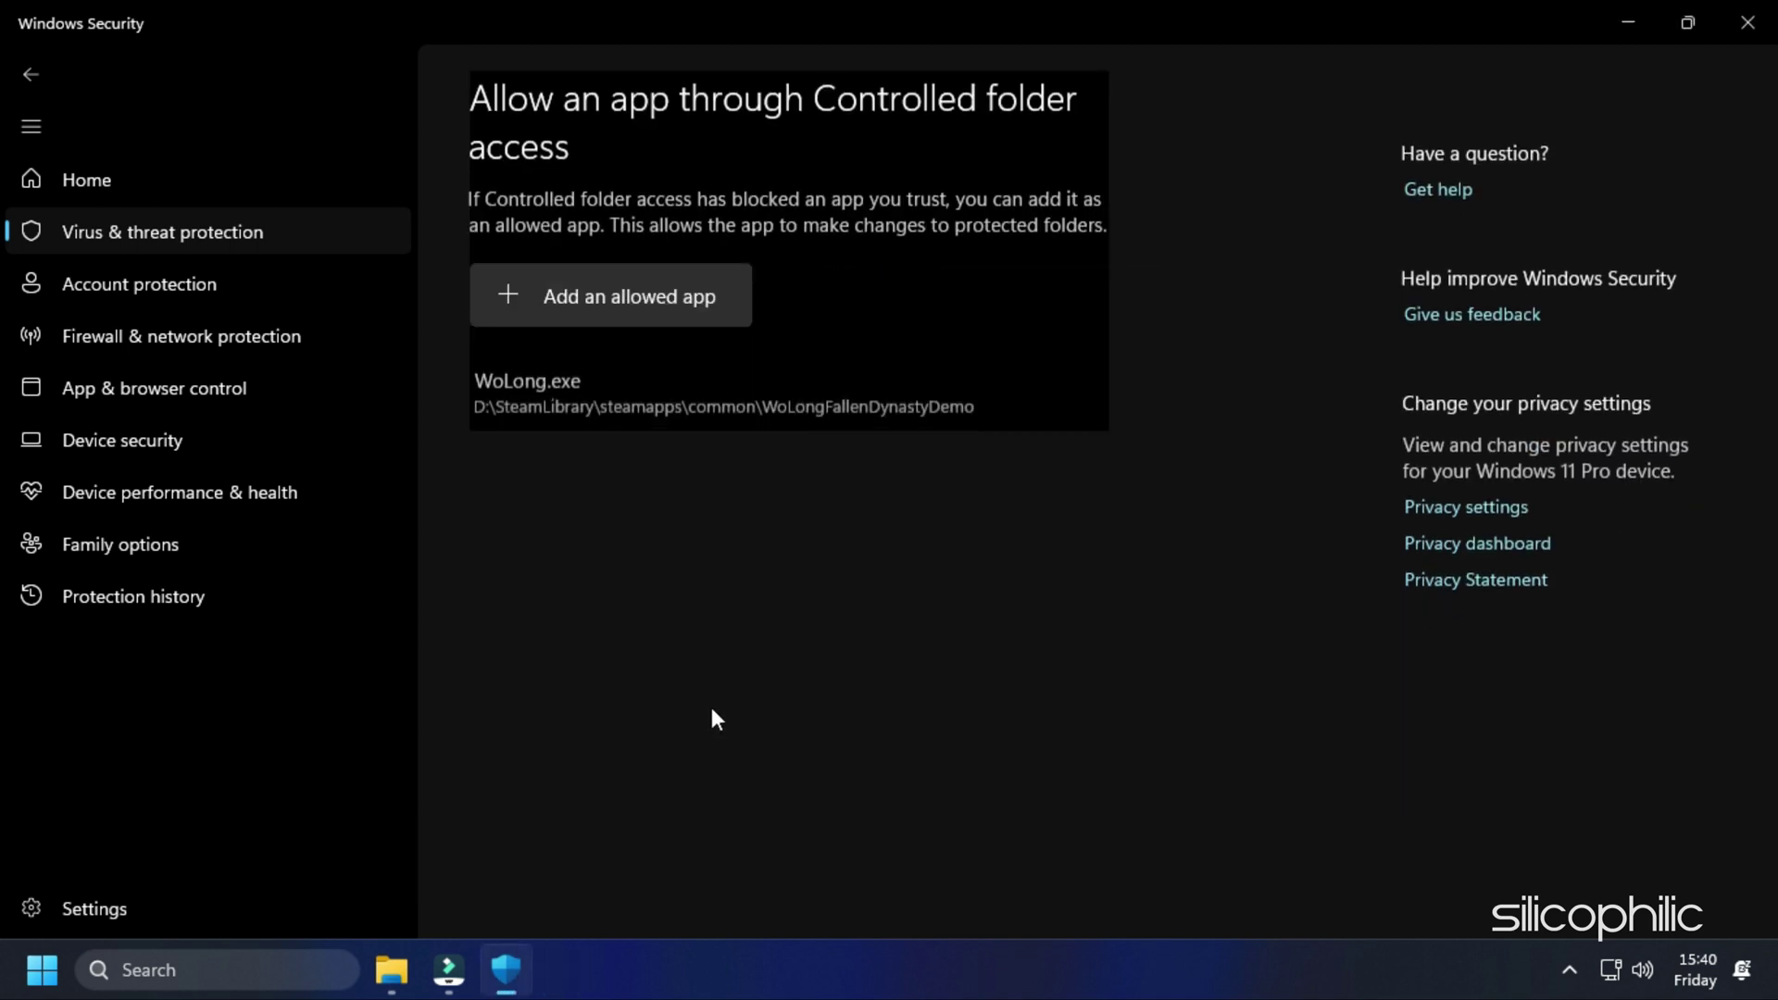
click(585, 289)
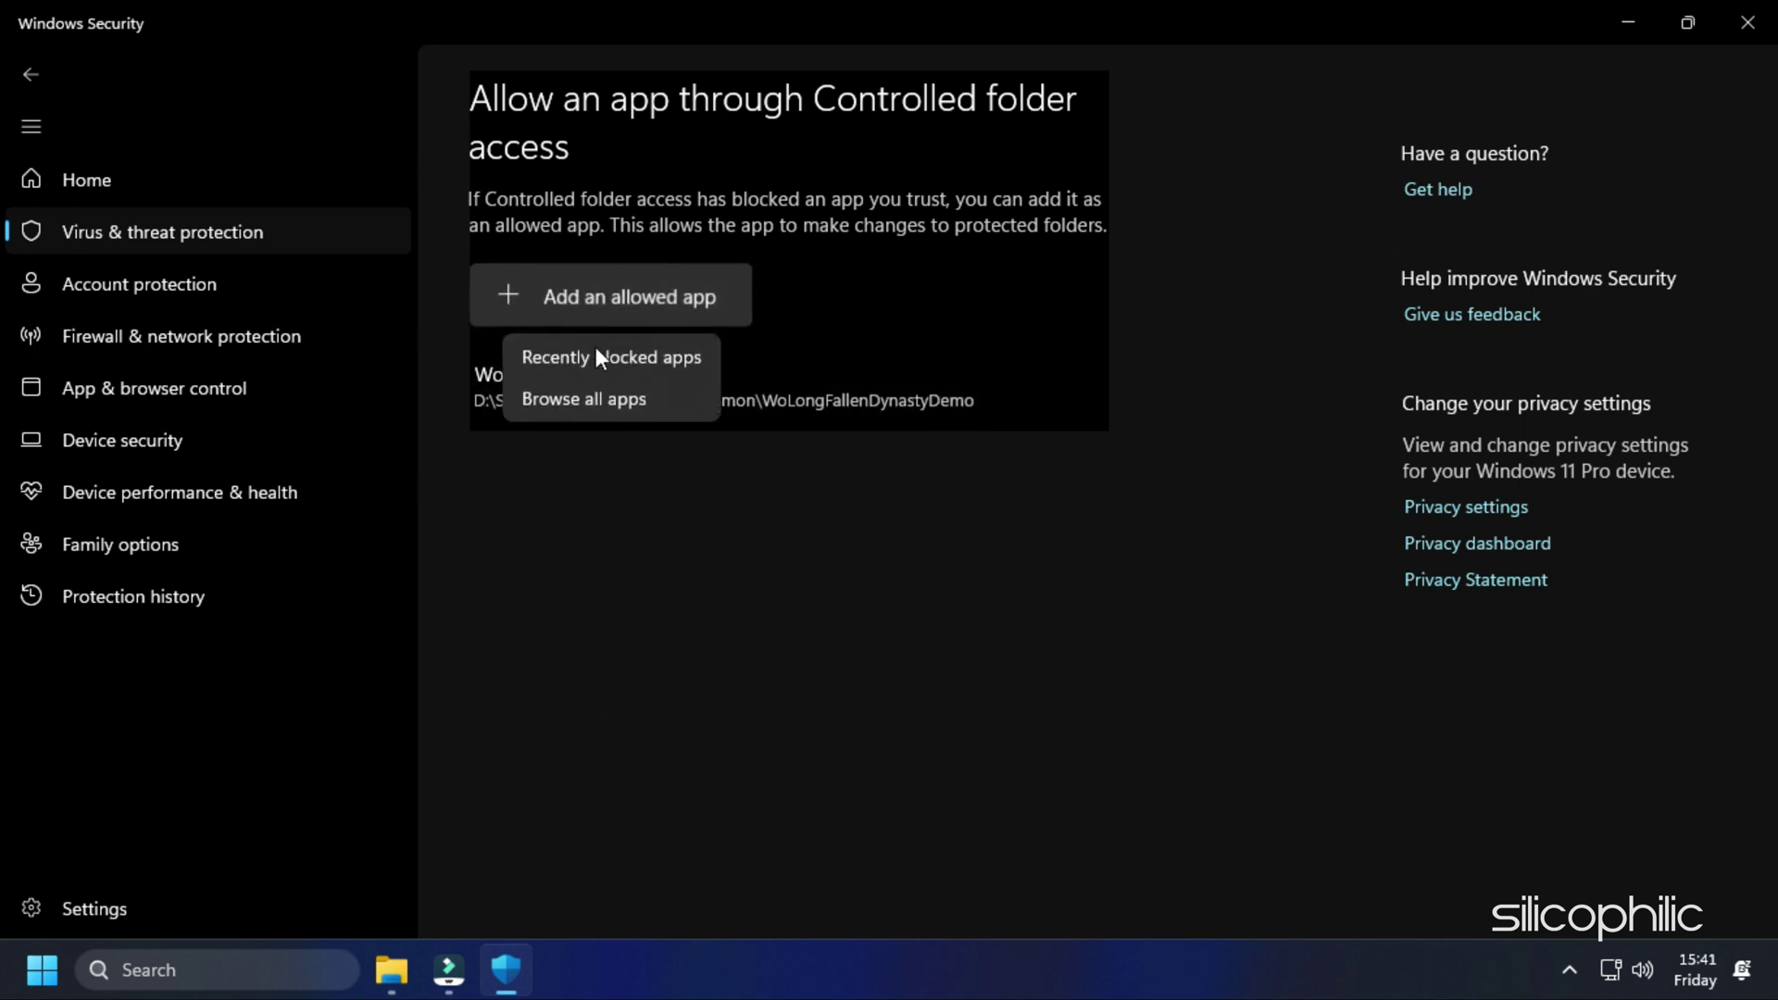
click(605, 395)
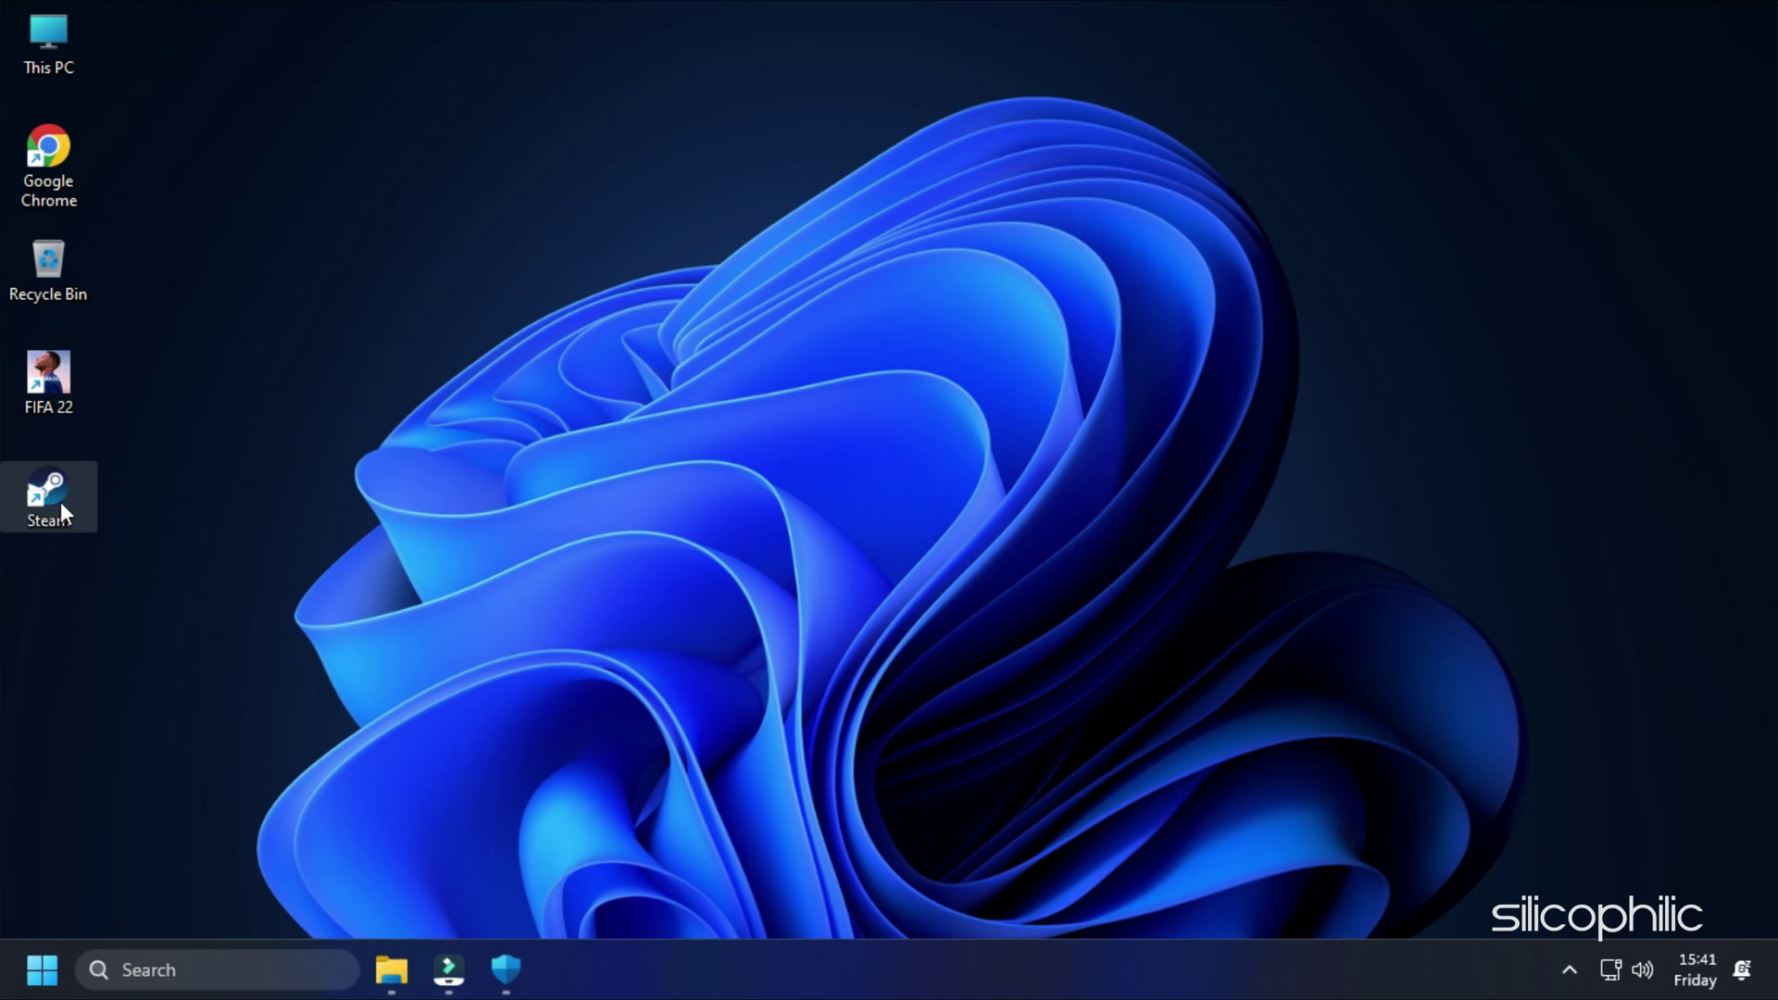
Browse FIFA 22's local files from the Steam library and select the folder path.
click(75, 477)
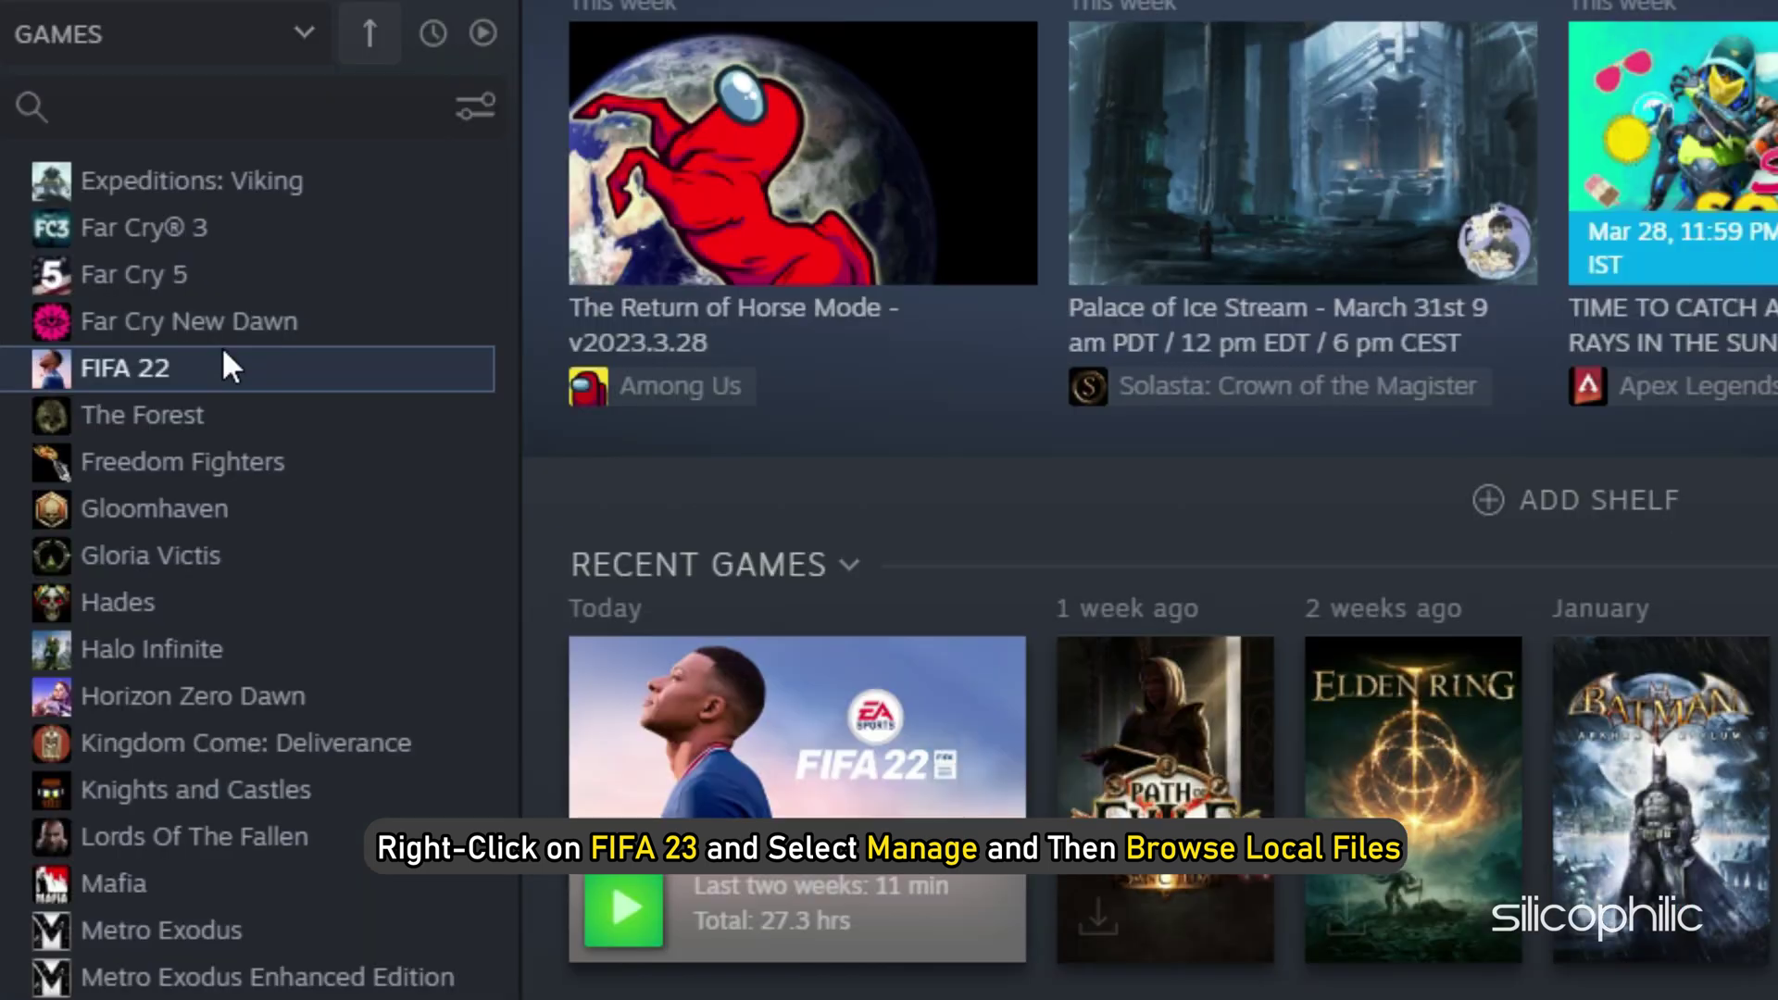
right_click(157, 409)
mouse_move(293, 541)
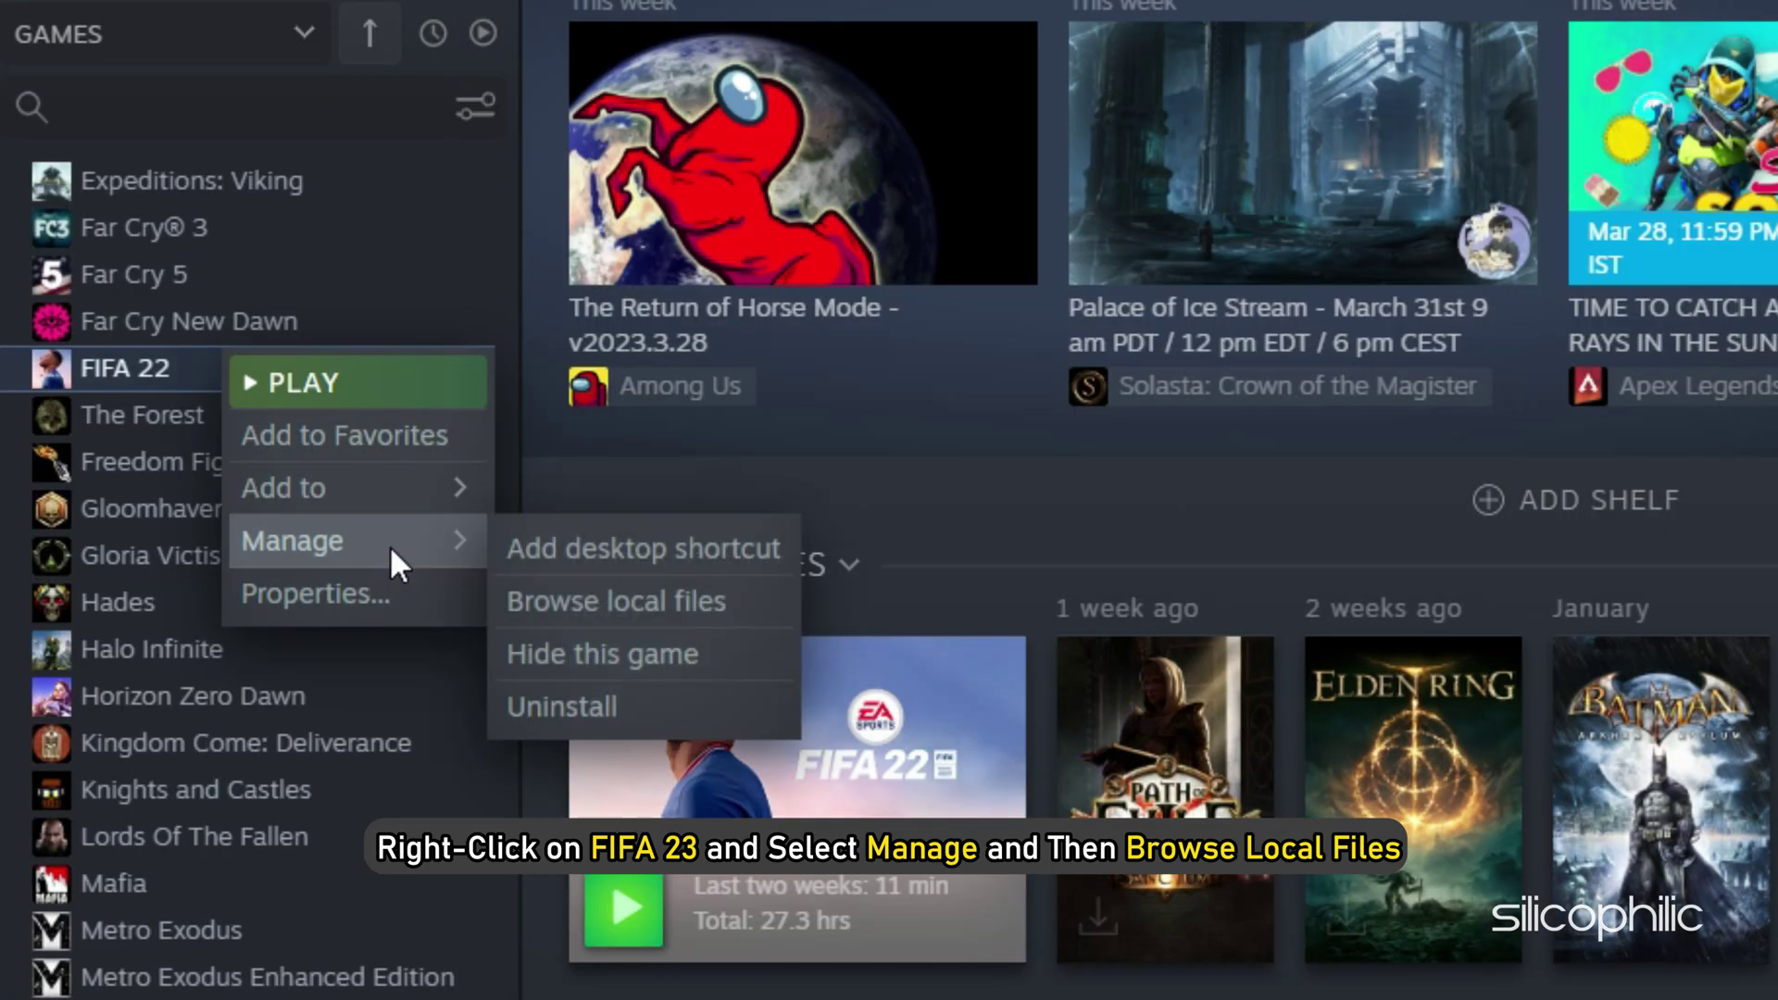
click(596, 621)
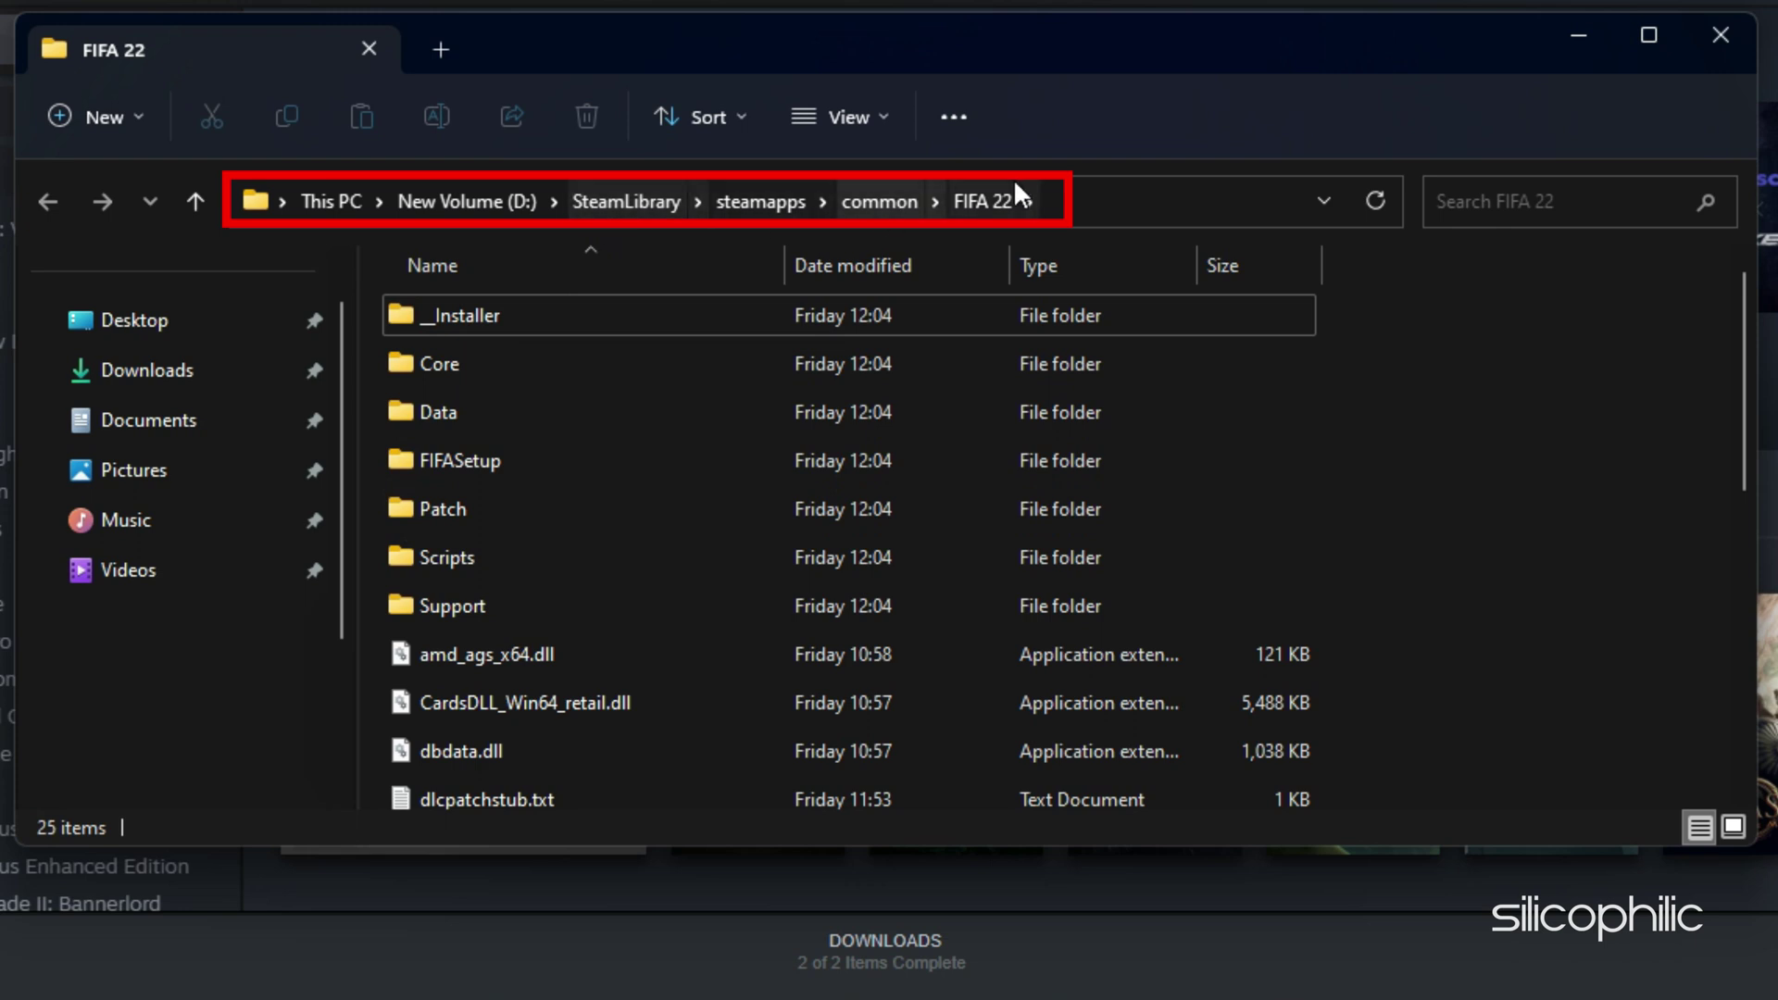
click(1097, 204)
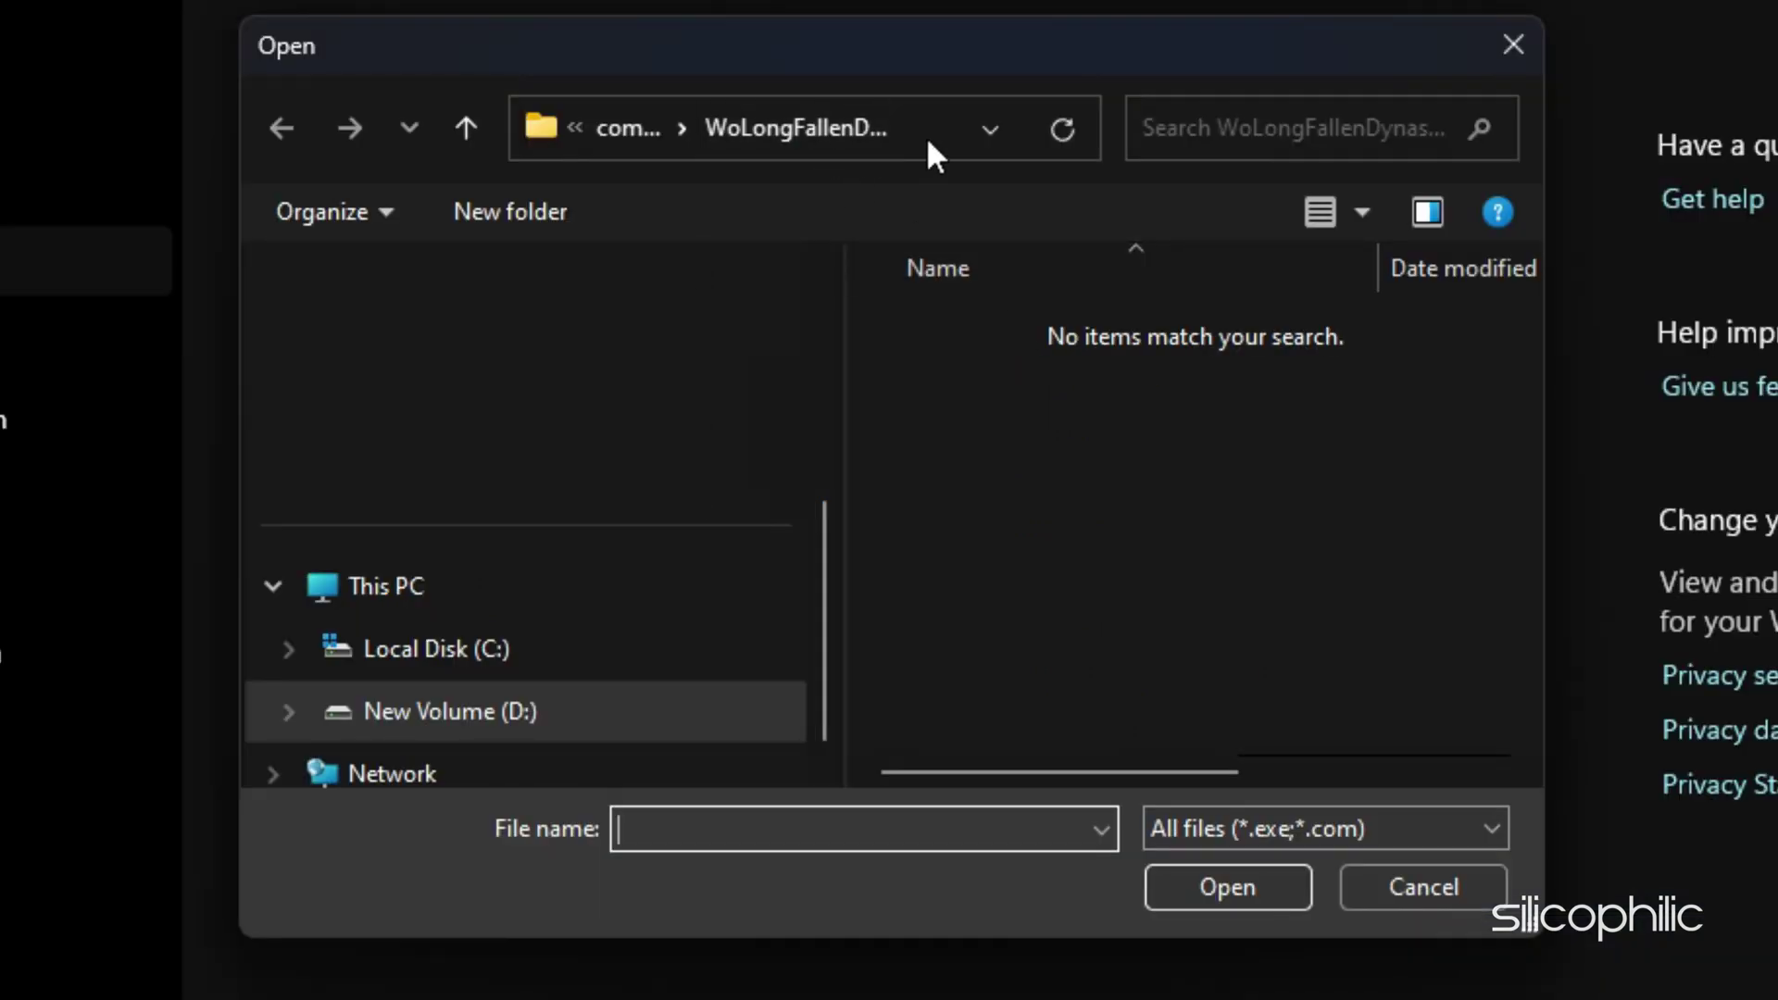
Add FIFA22.exe from the pasted FIFA 22 folder path as an allowed app.
click(926, 136)
key(ctrl+v)
key(Return)
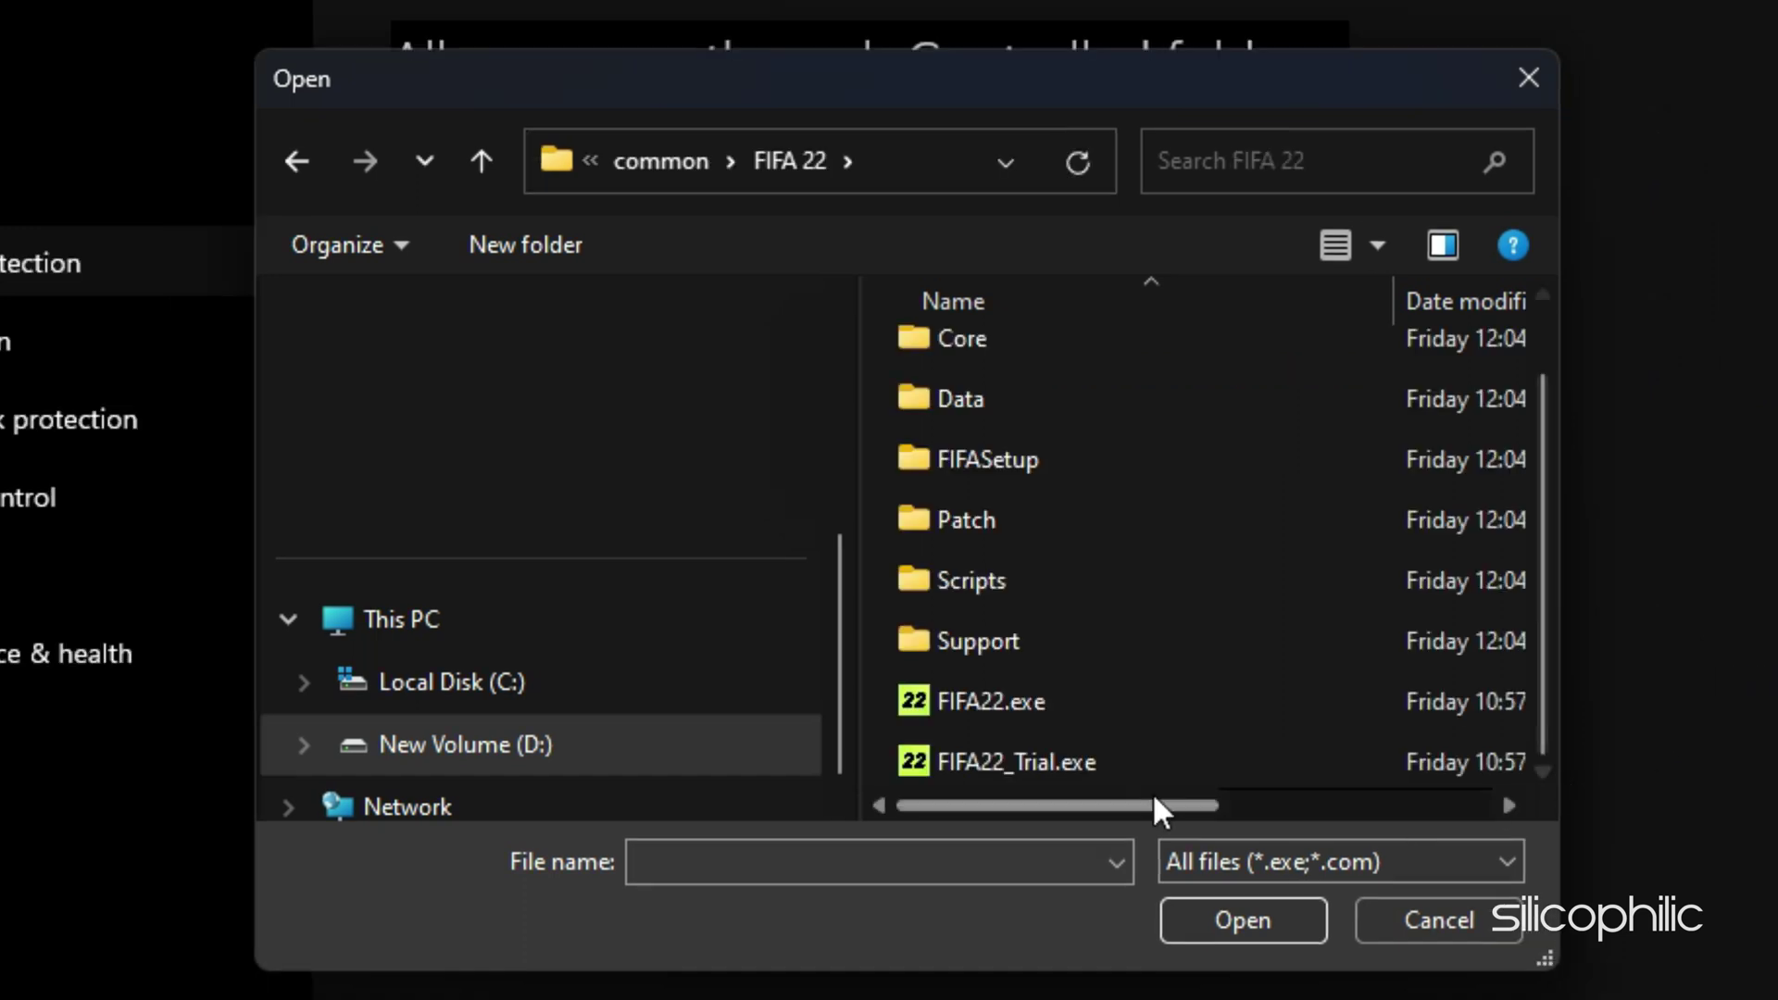
click(1053, 707)
click(1212, 935)
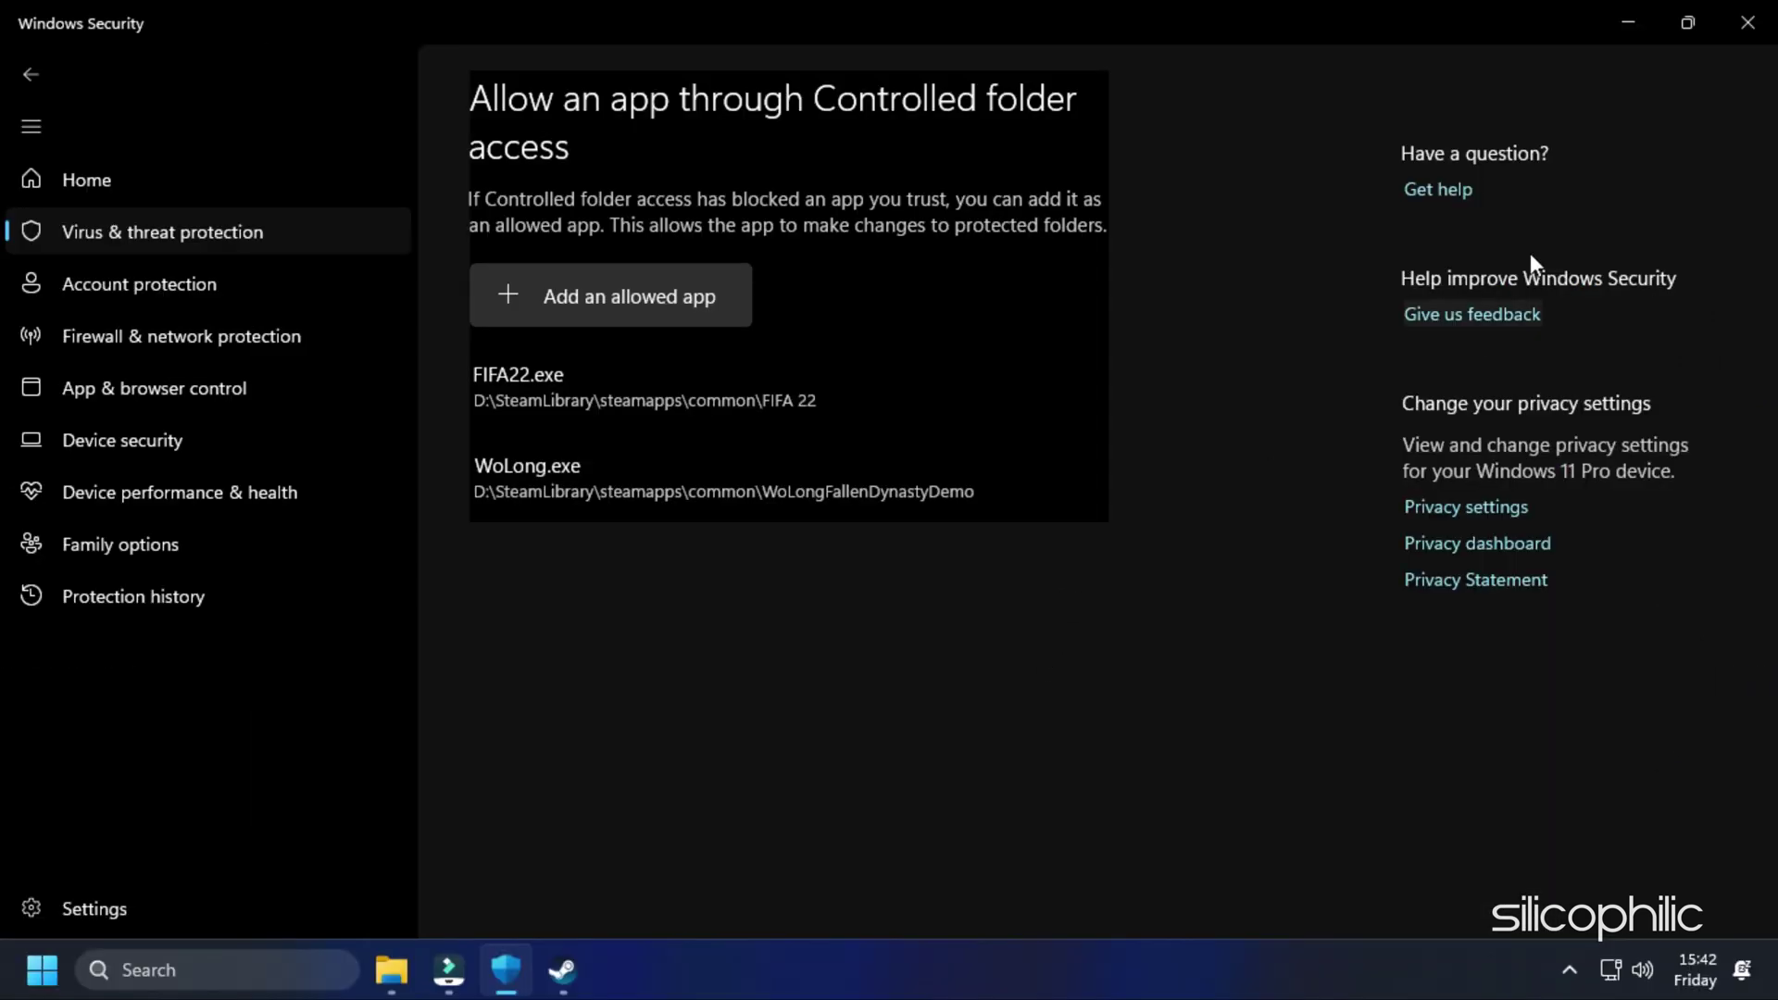
Switch Controlled folder access Off and approve the permission prompt.
click(1626, 24)
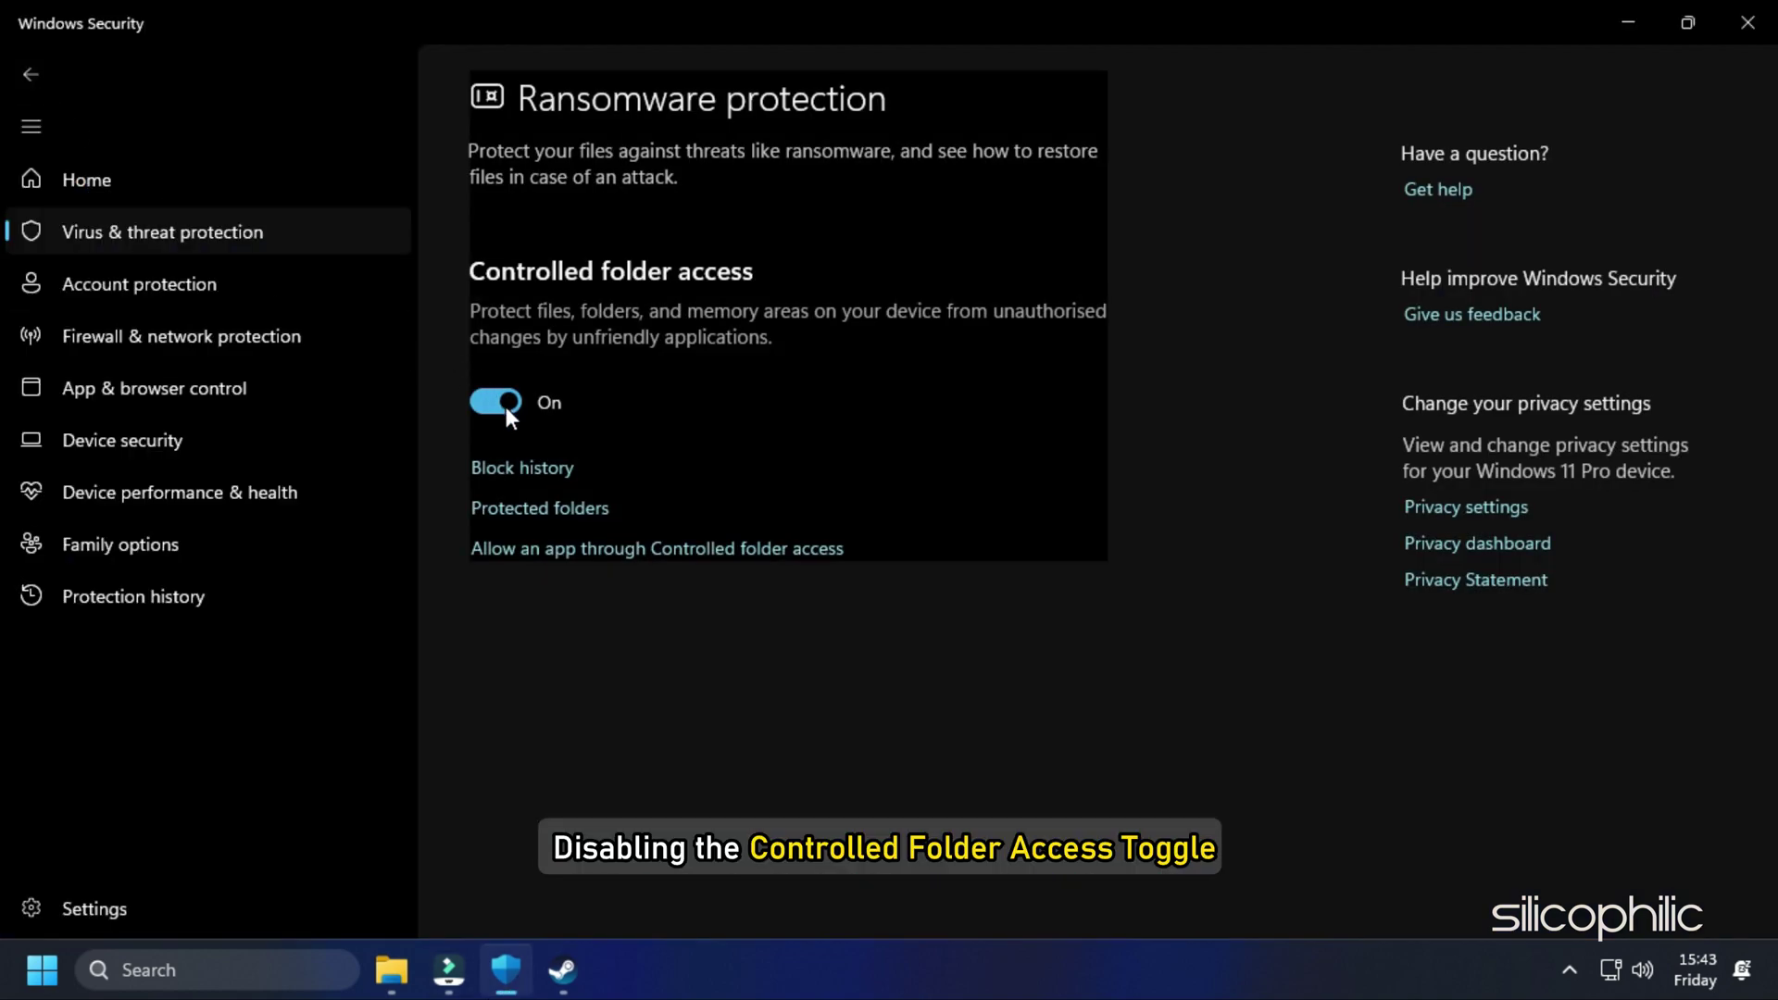
click(508, 410)
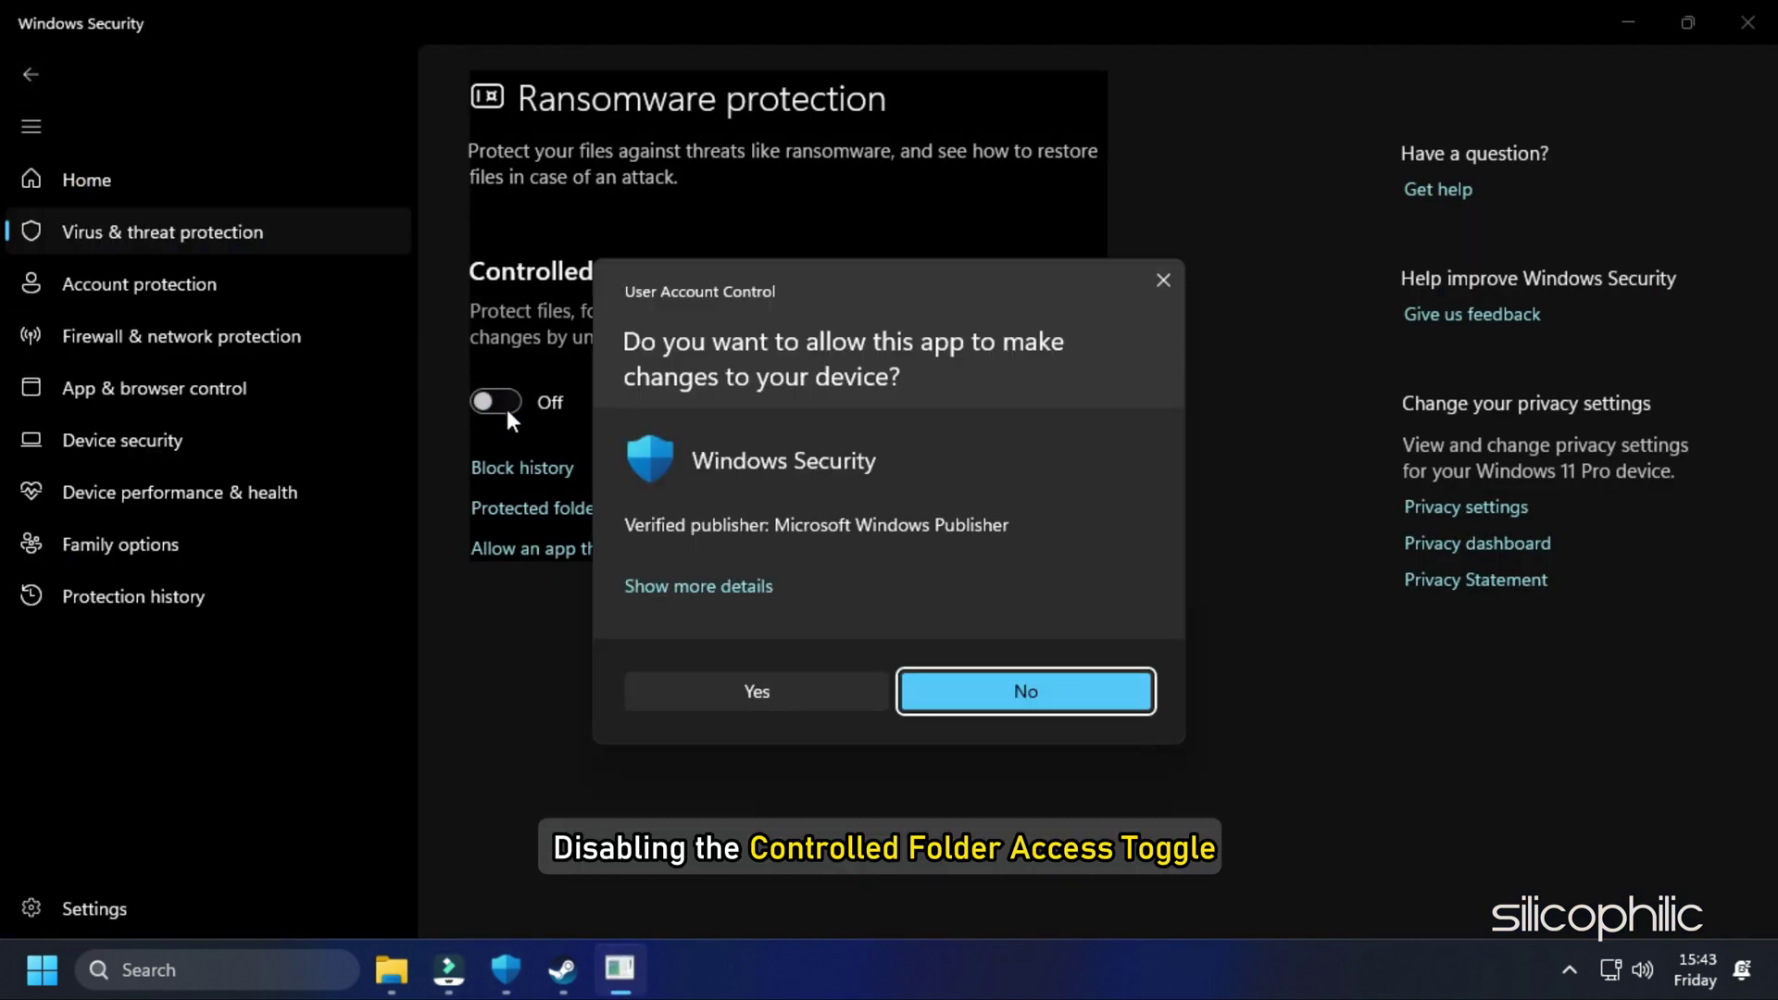
click(692, 683)
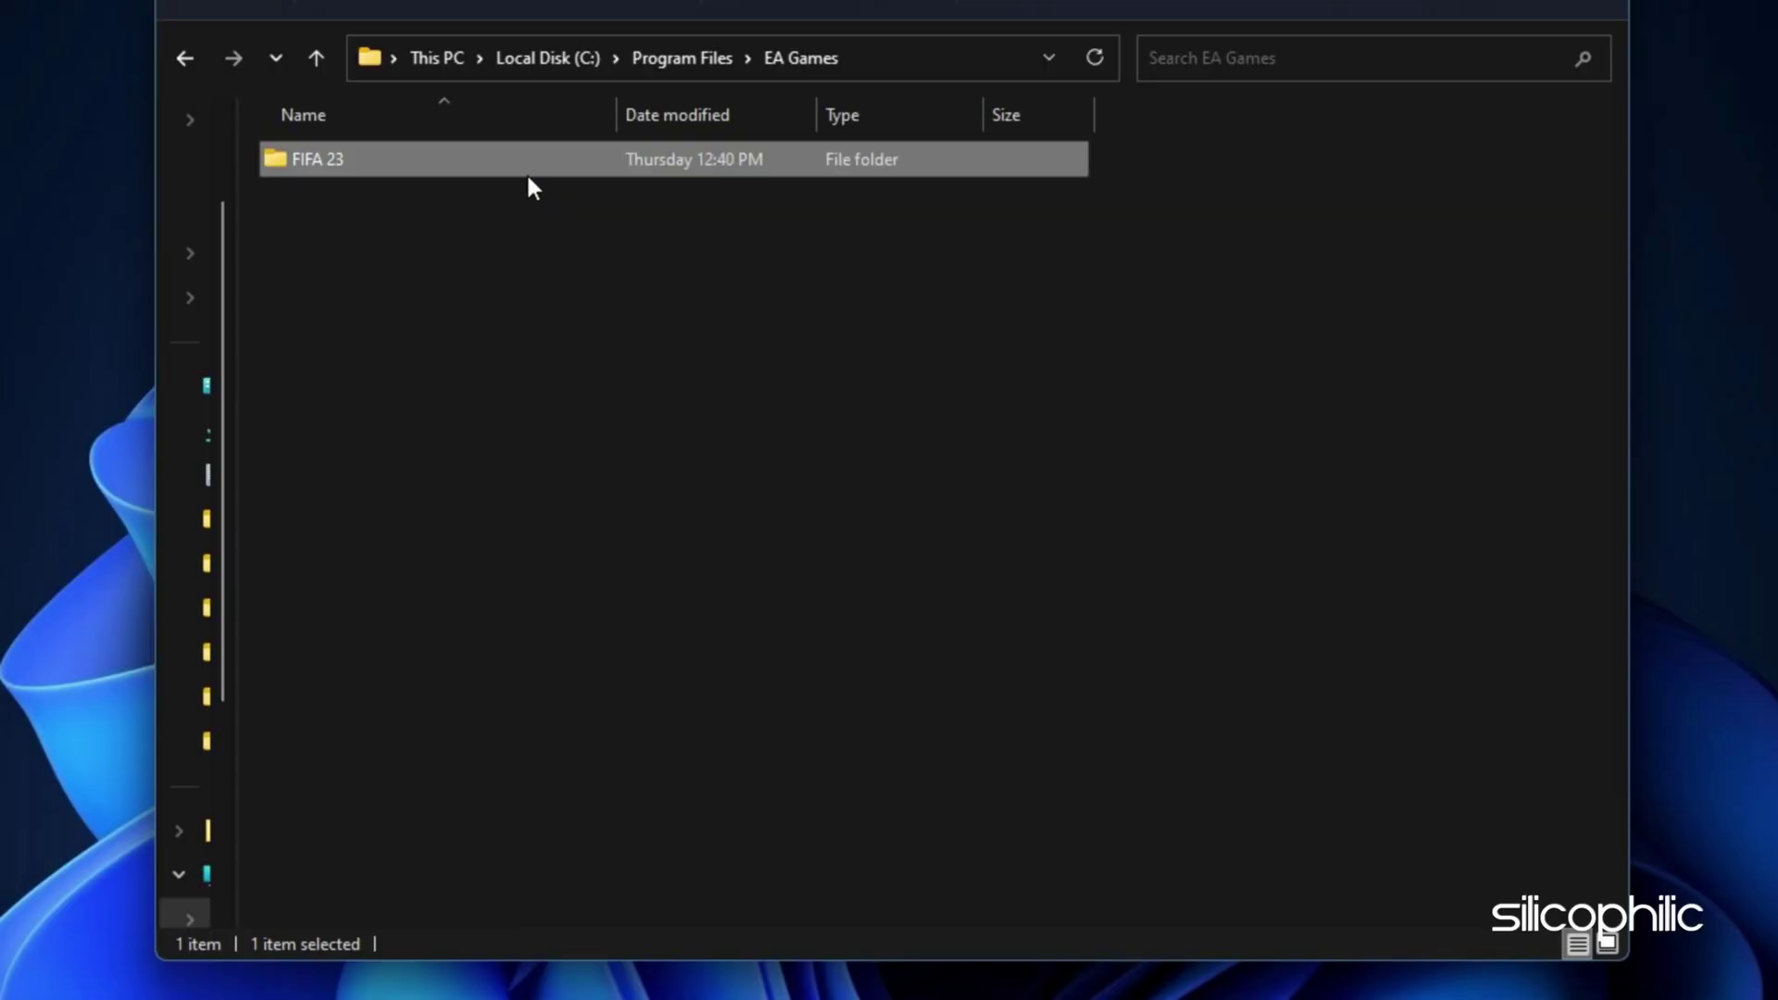
Open the FIFA 23 folder in EA Games, then bring up FIFA 22's Steam options.
double_click(525, 172)
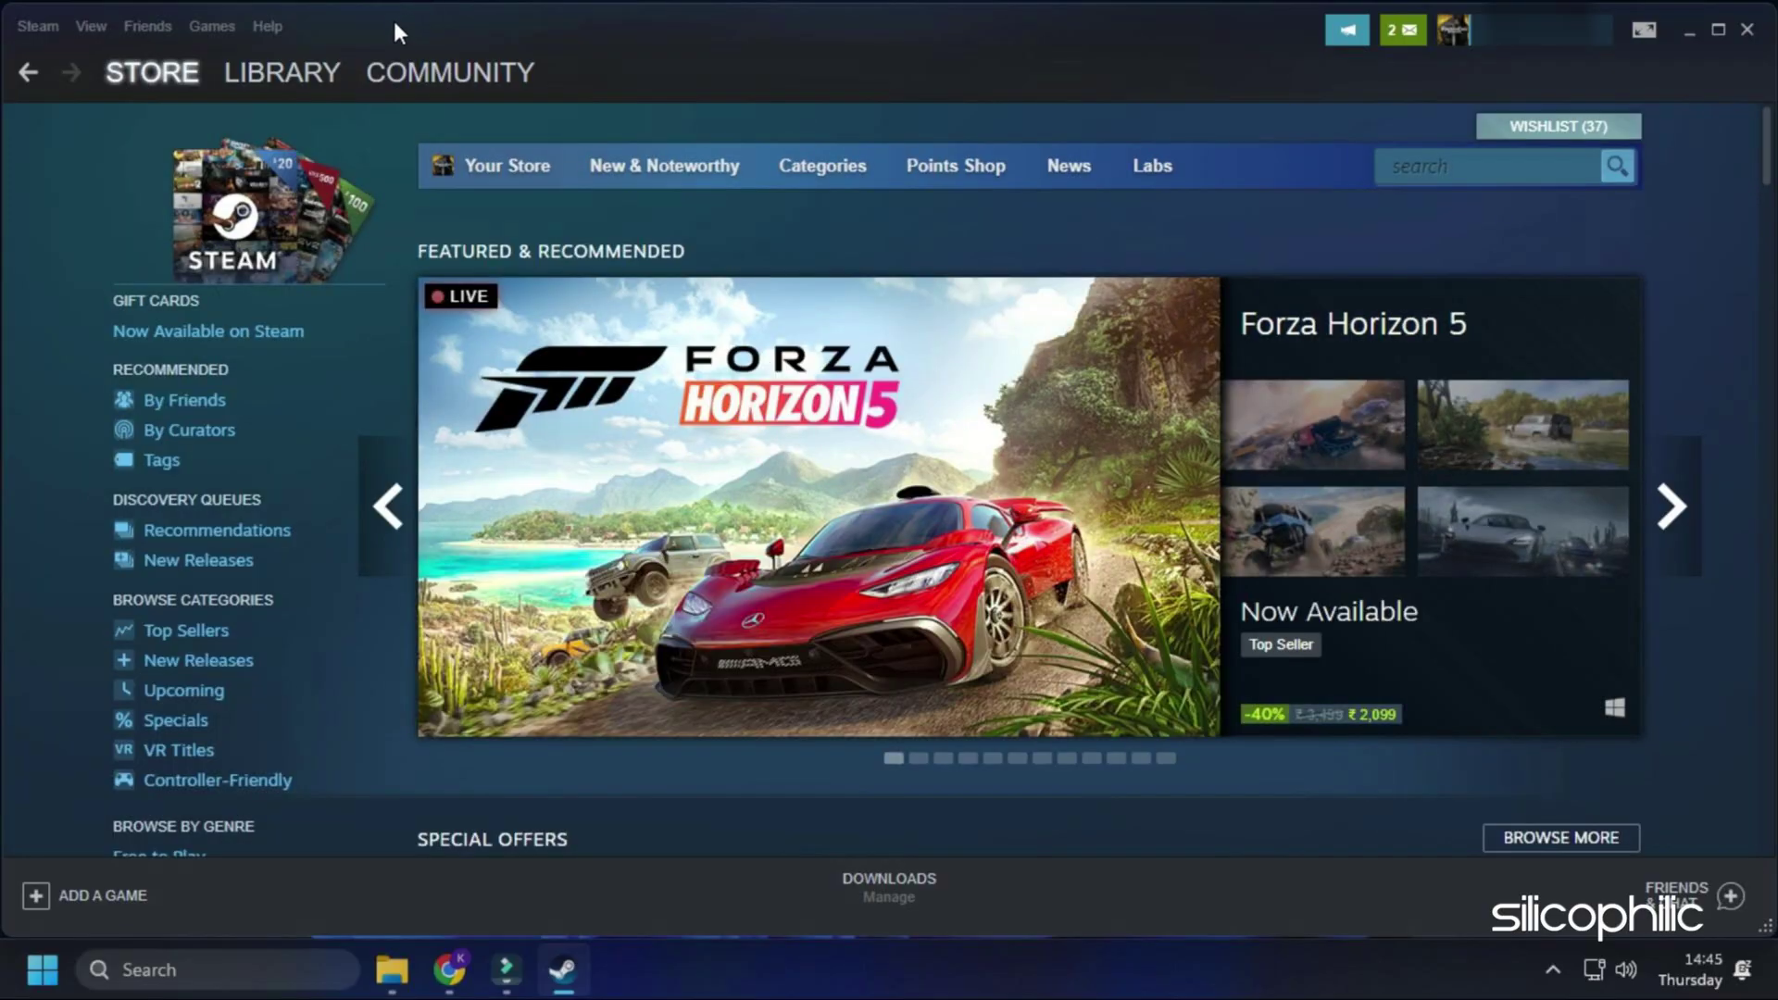
click(288, 80)
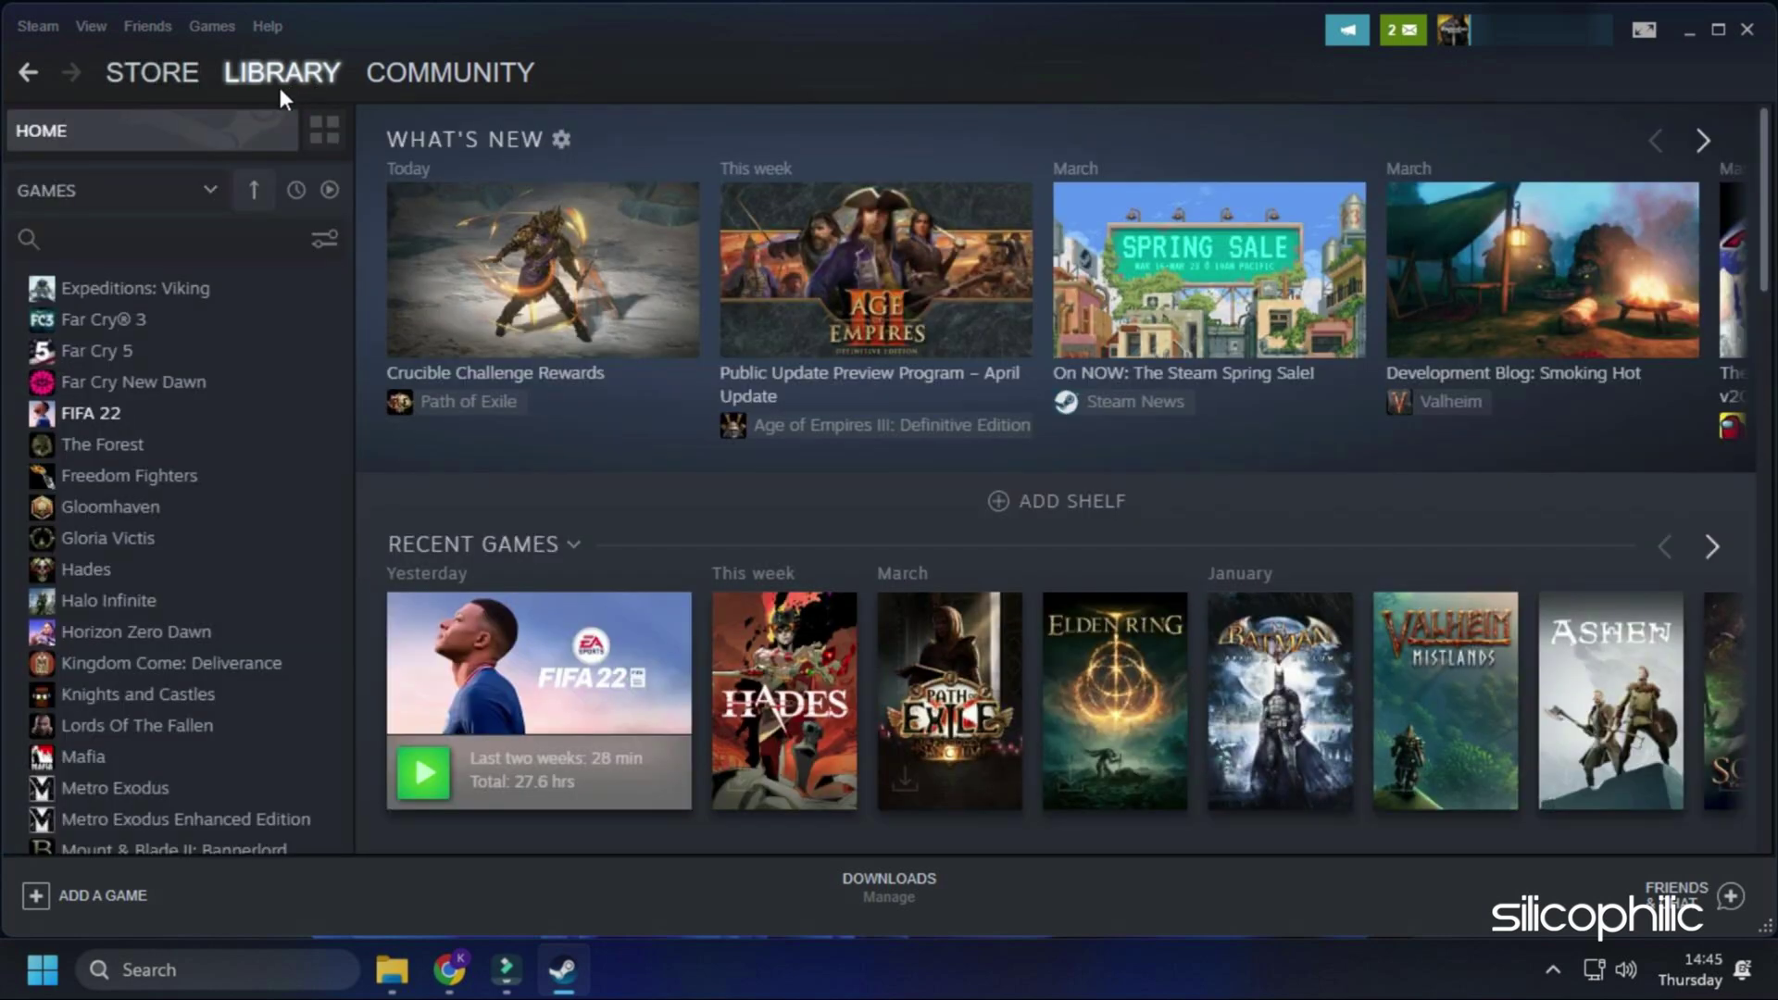
right_click(151, 422)
mouse_move(199, 547)
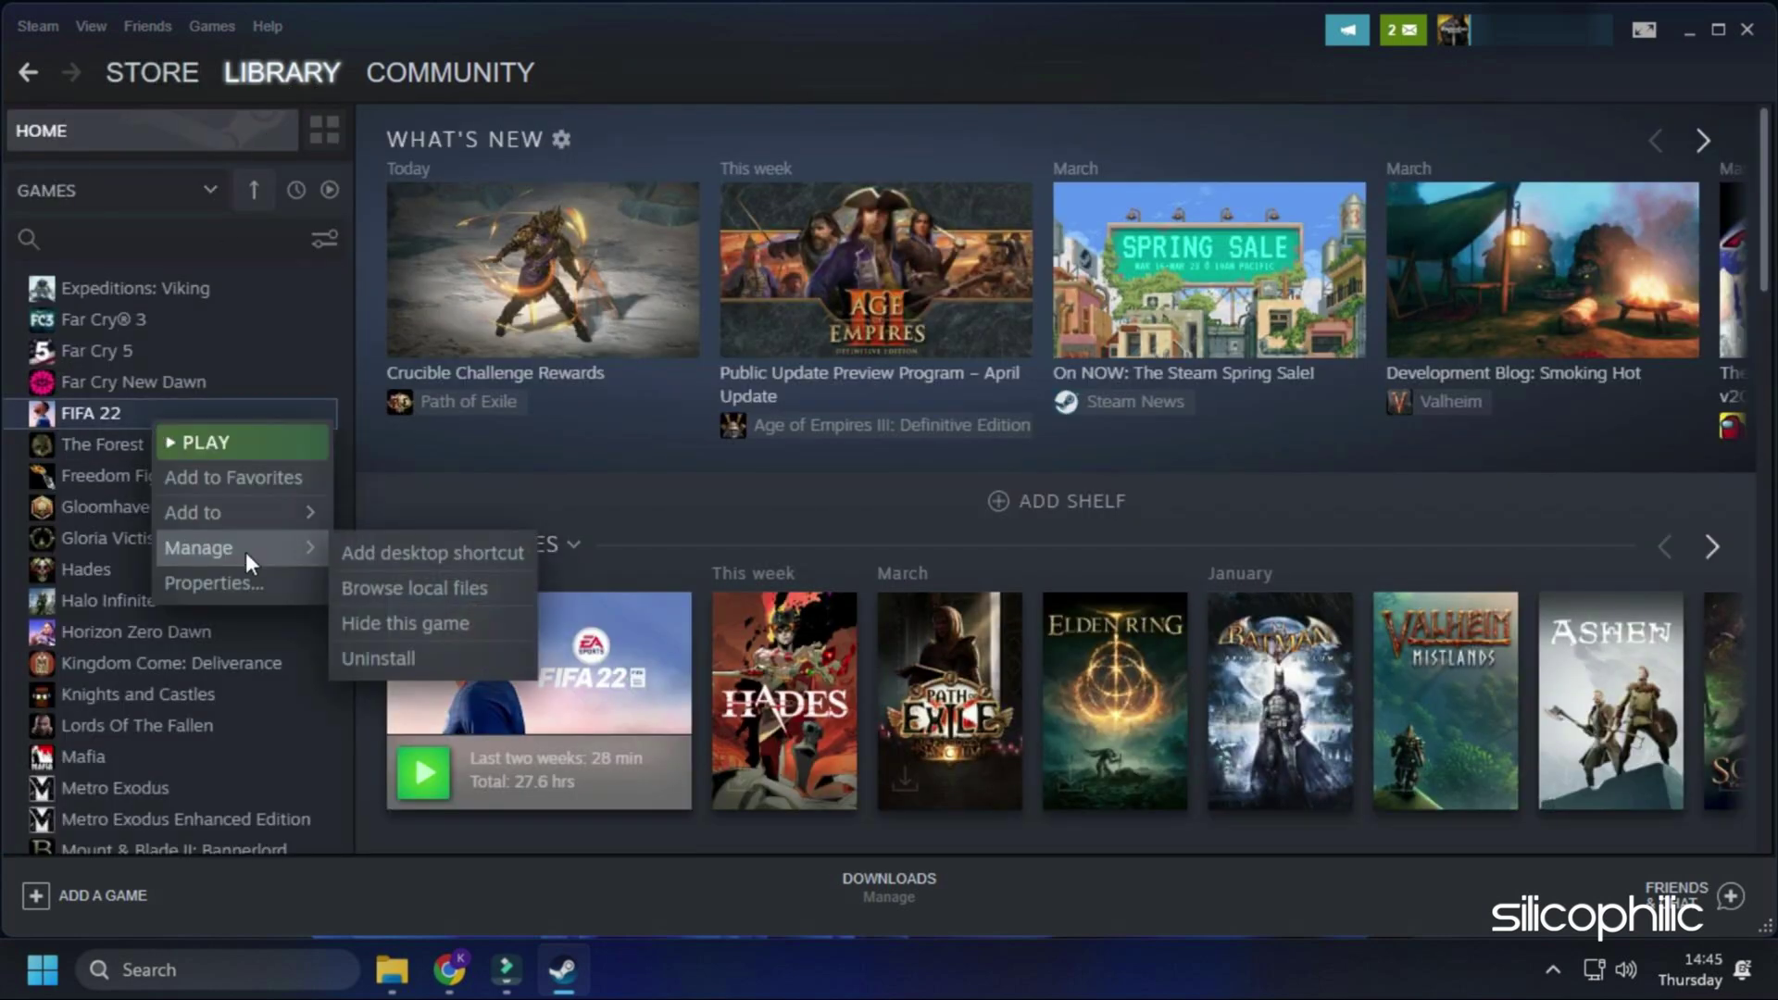
Run EAAntiCheat.Installer.exe from __Installer\EAAntiCheat as administrator.
click(392, 591)
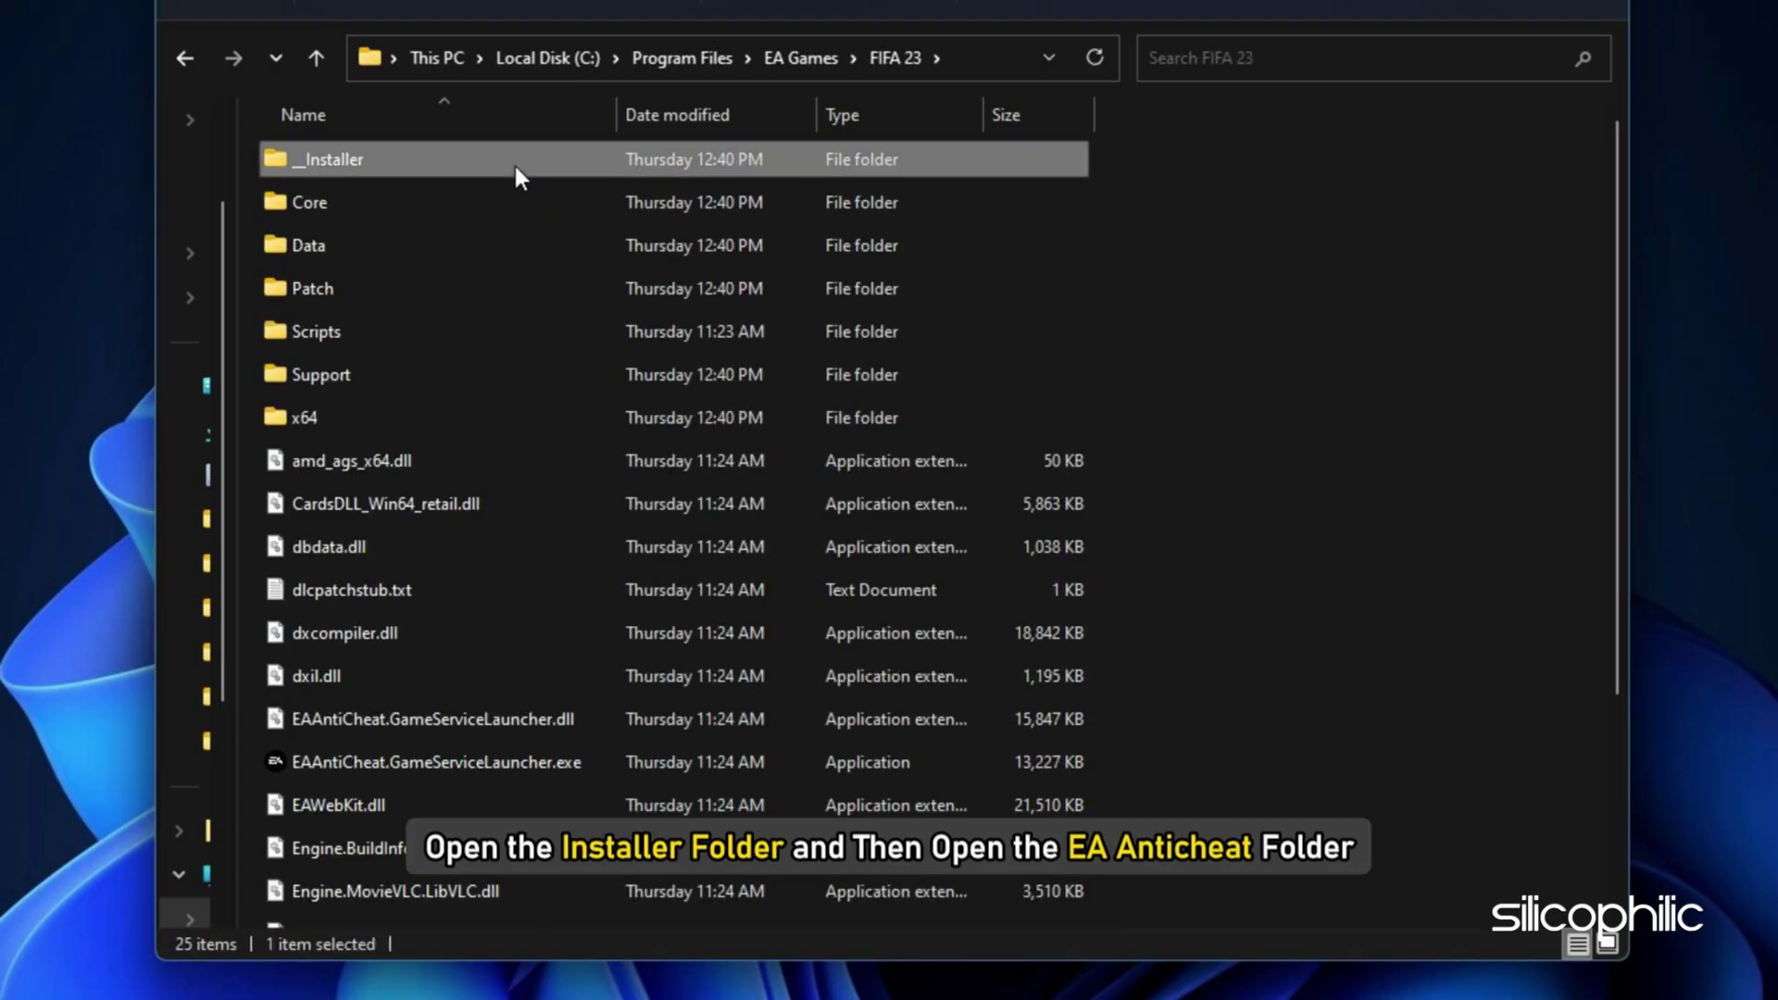
double_click(515, 165)
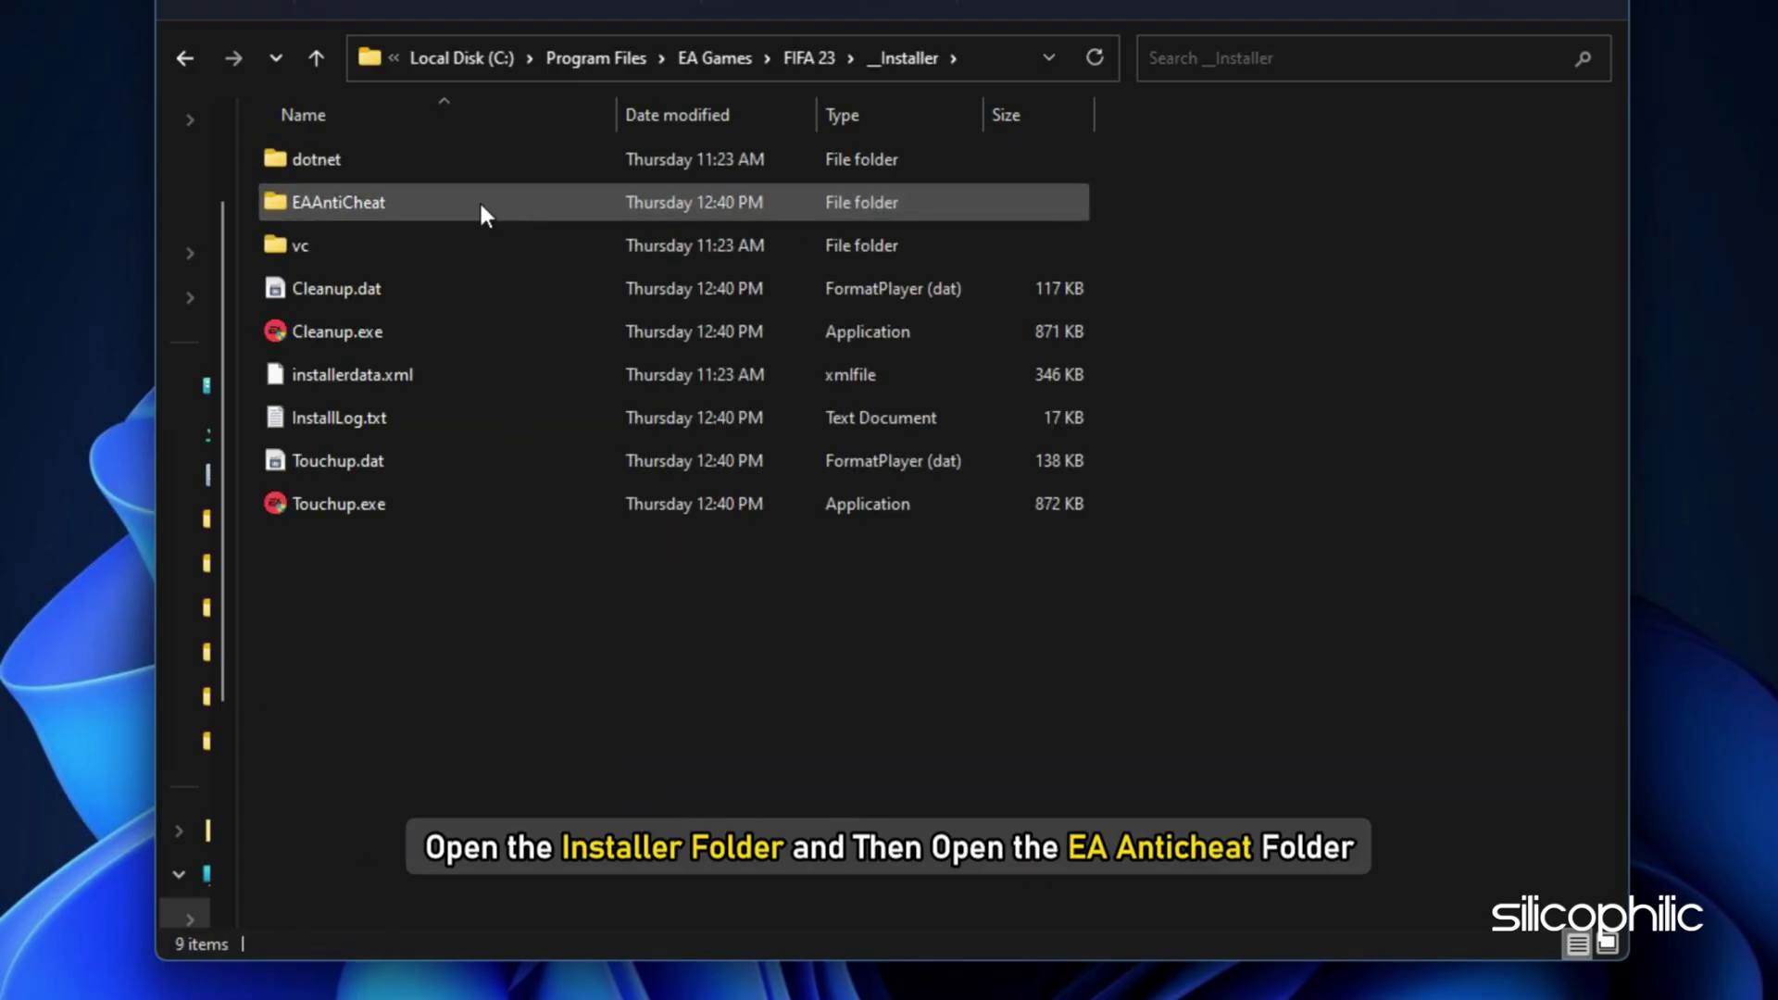
double_click(479, 198)
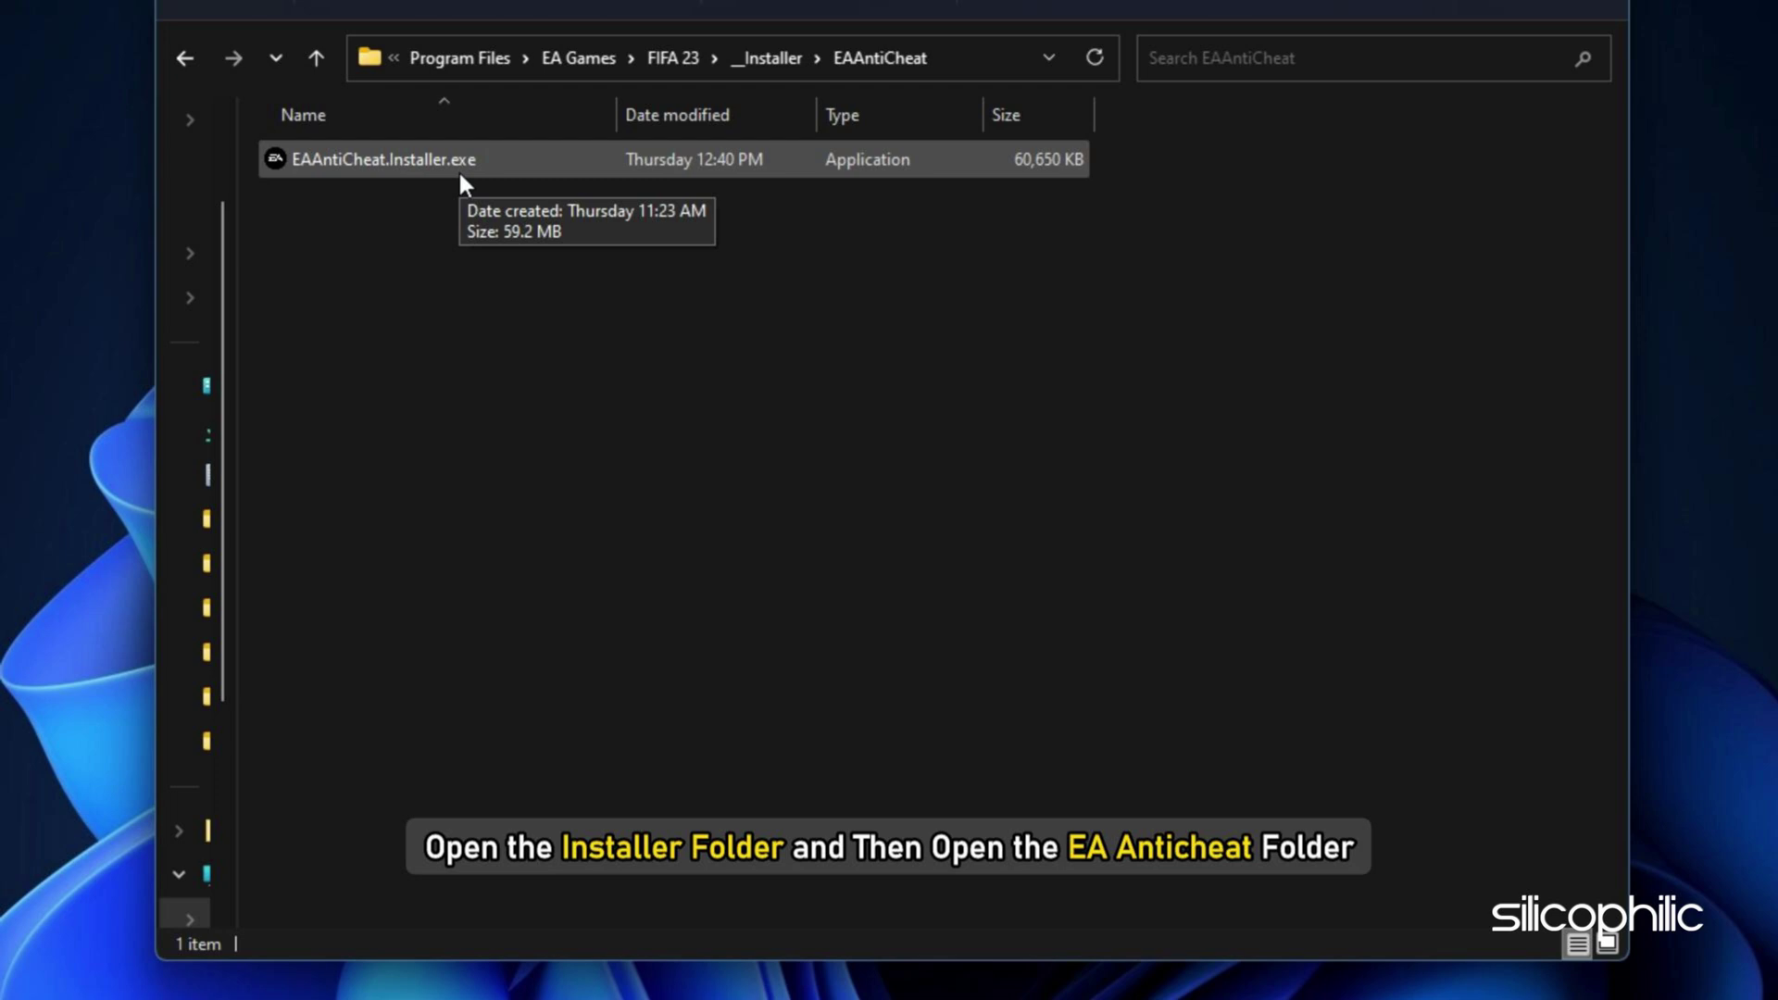
click(459, 168)
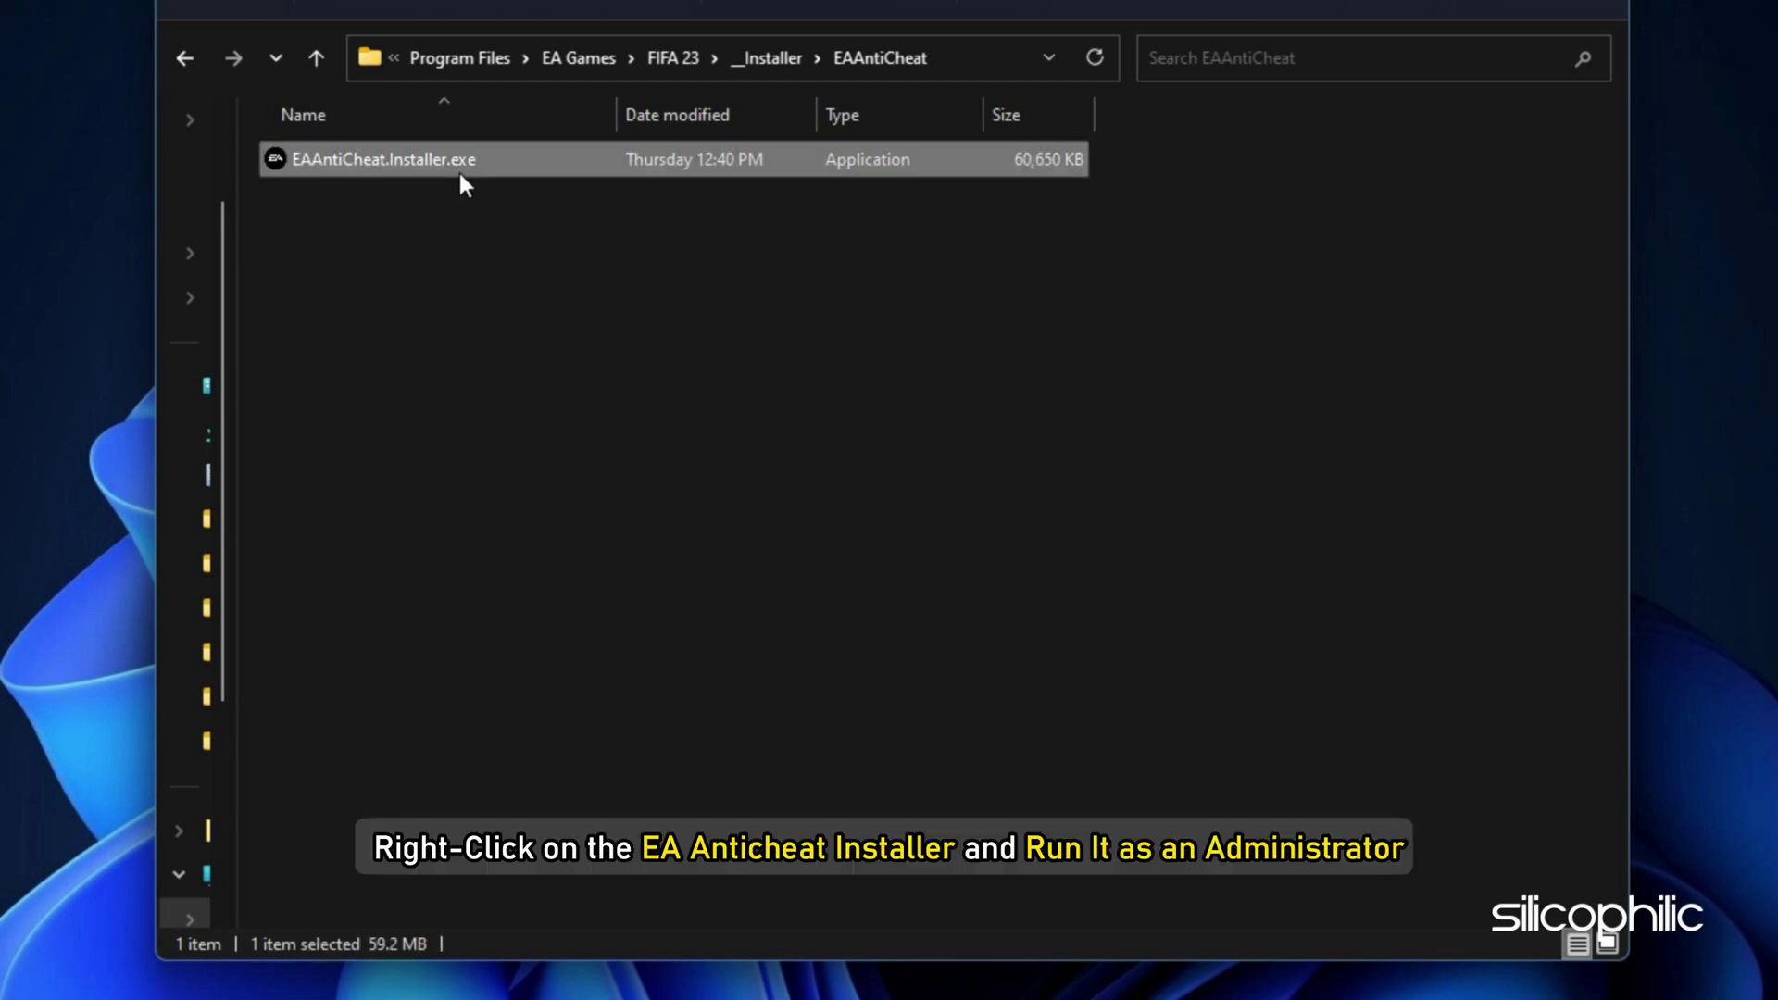
right_click(459, 171)
click(557, 309)
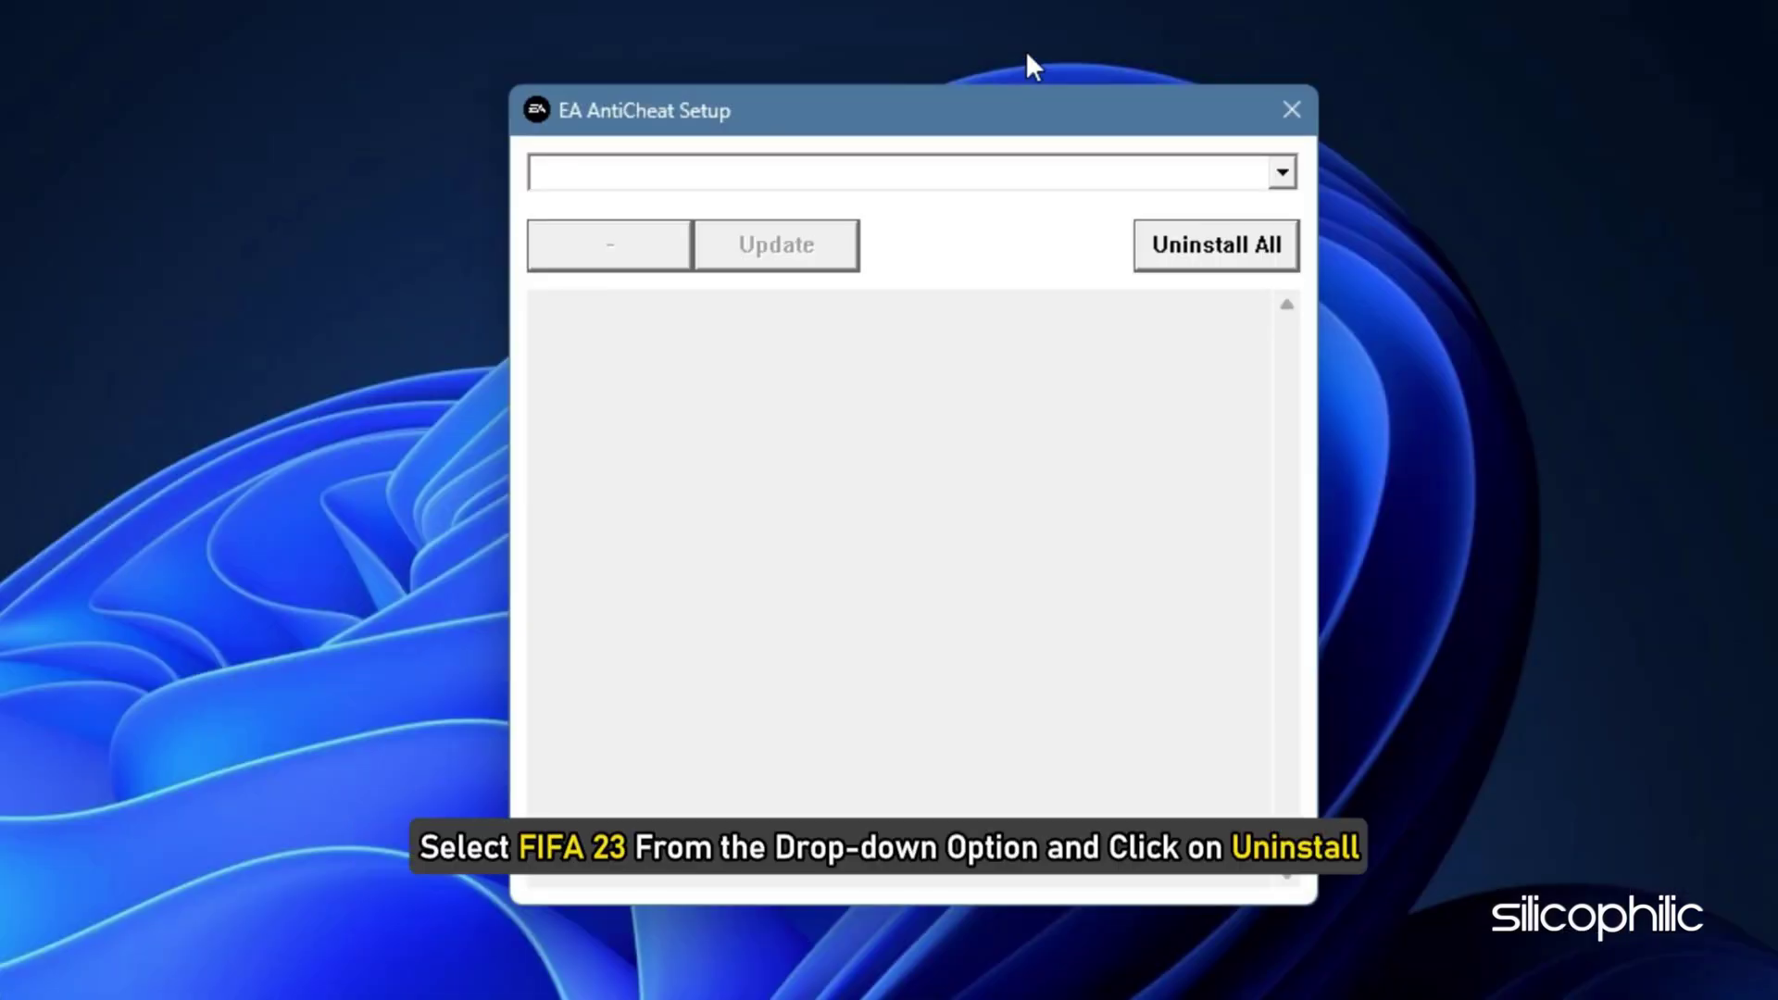
Select FIFA 23 in EA AntiCheat Setup, uninstall the anti-cheat, then reinstall it.
click(1282, 172)
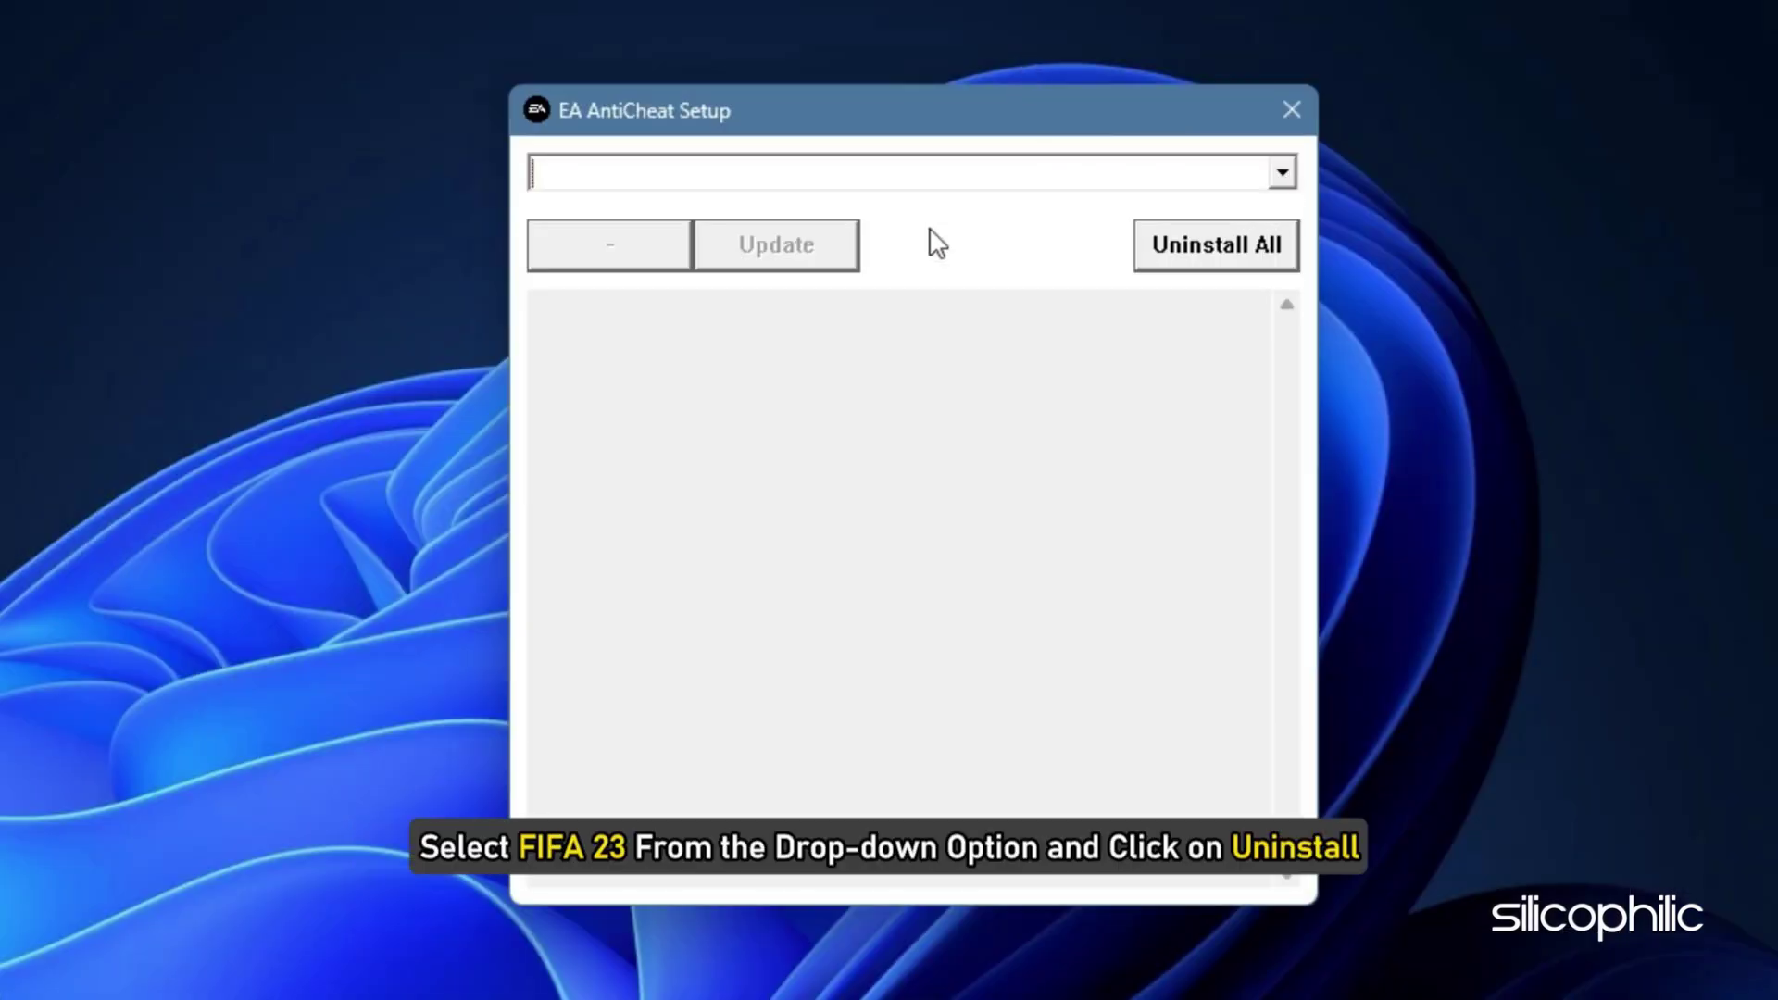
click(1283, 175)
click(646, 211)
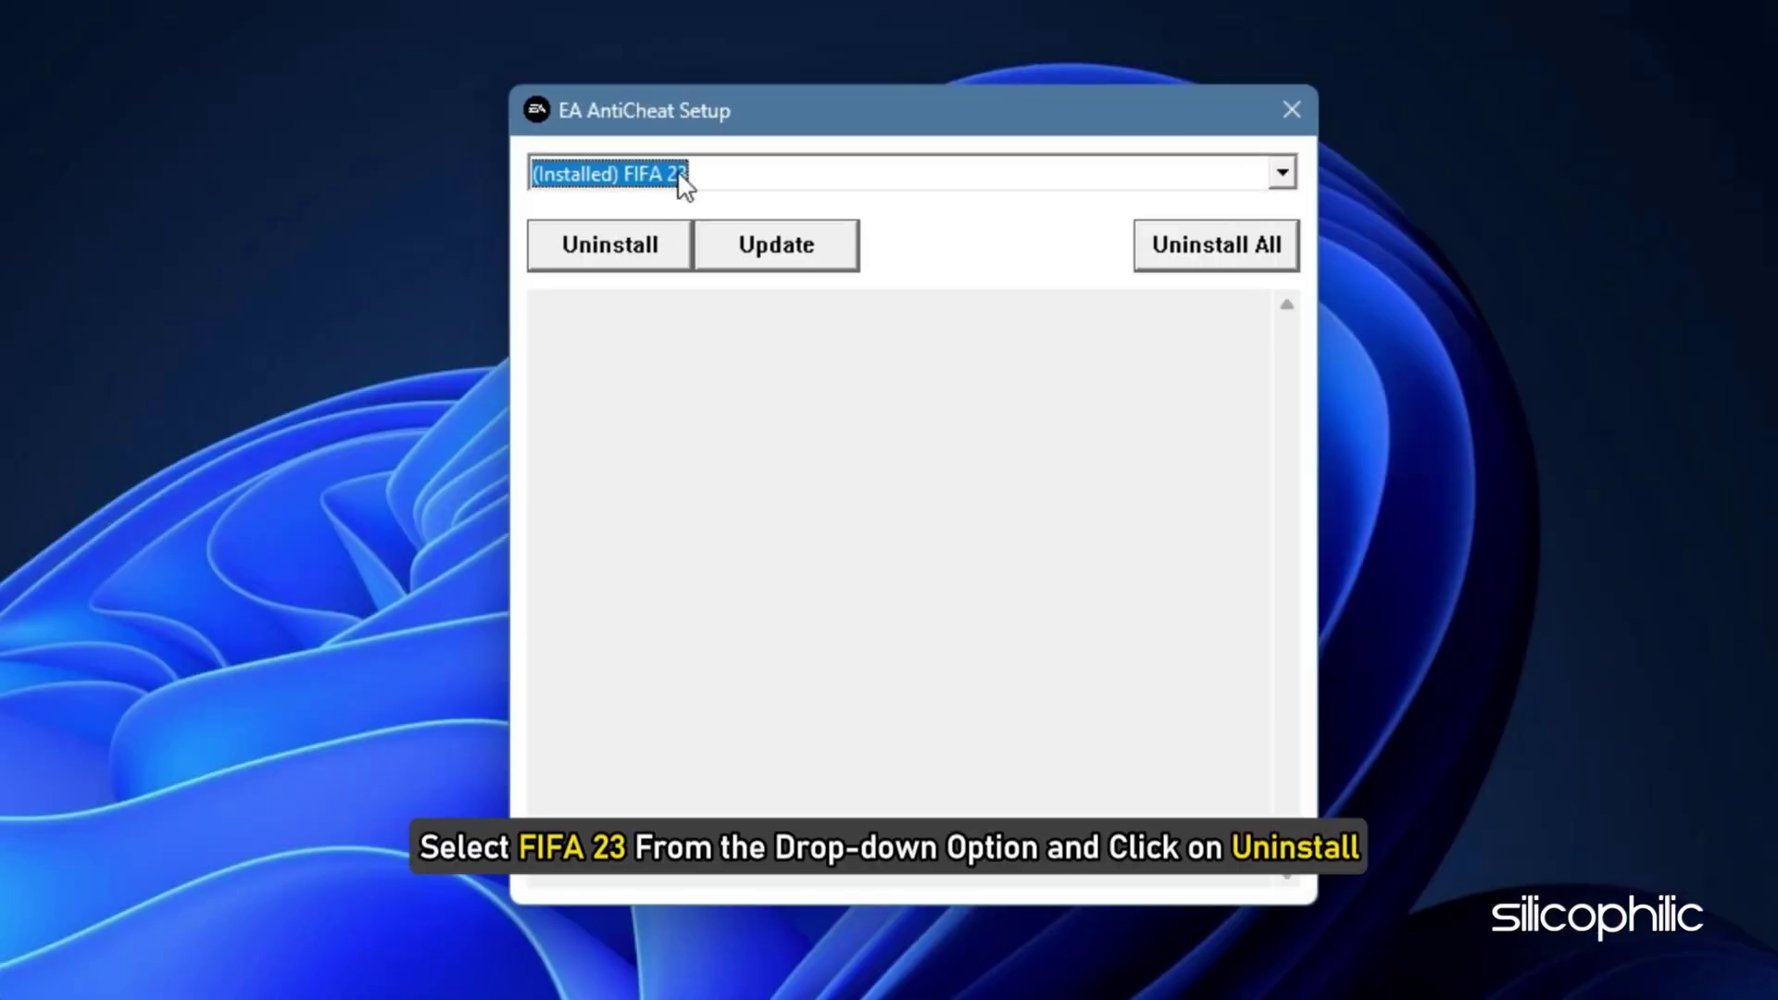
click(637, 268)
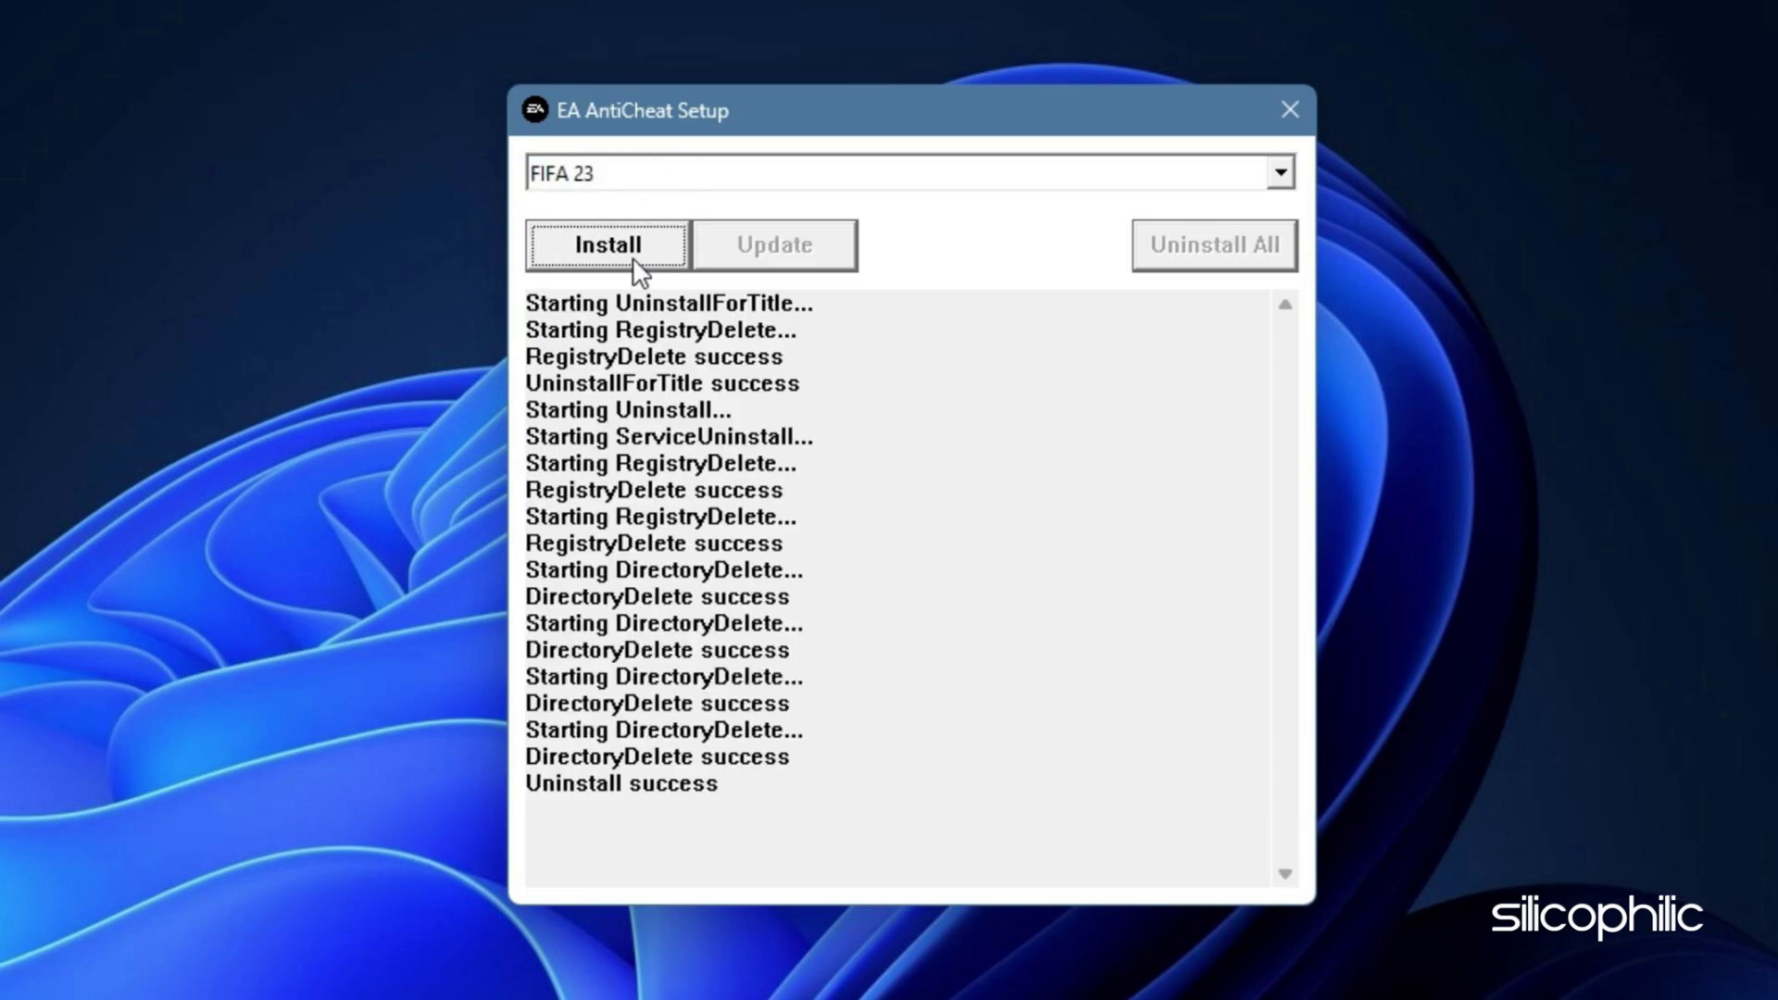
click(661, 268)
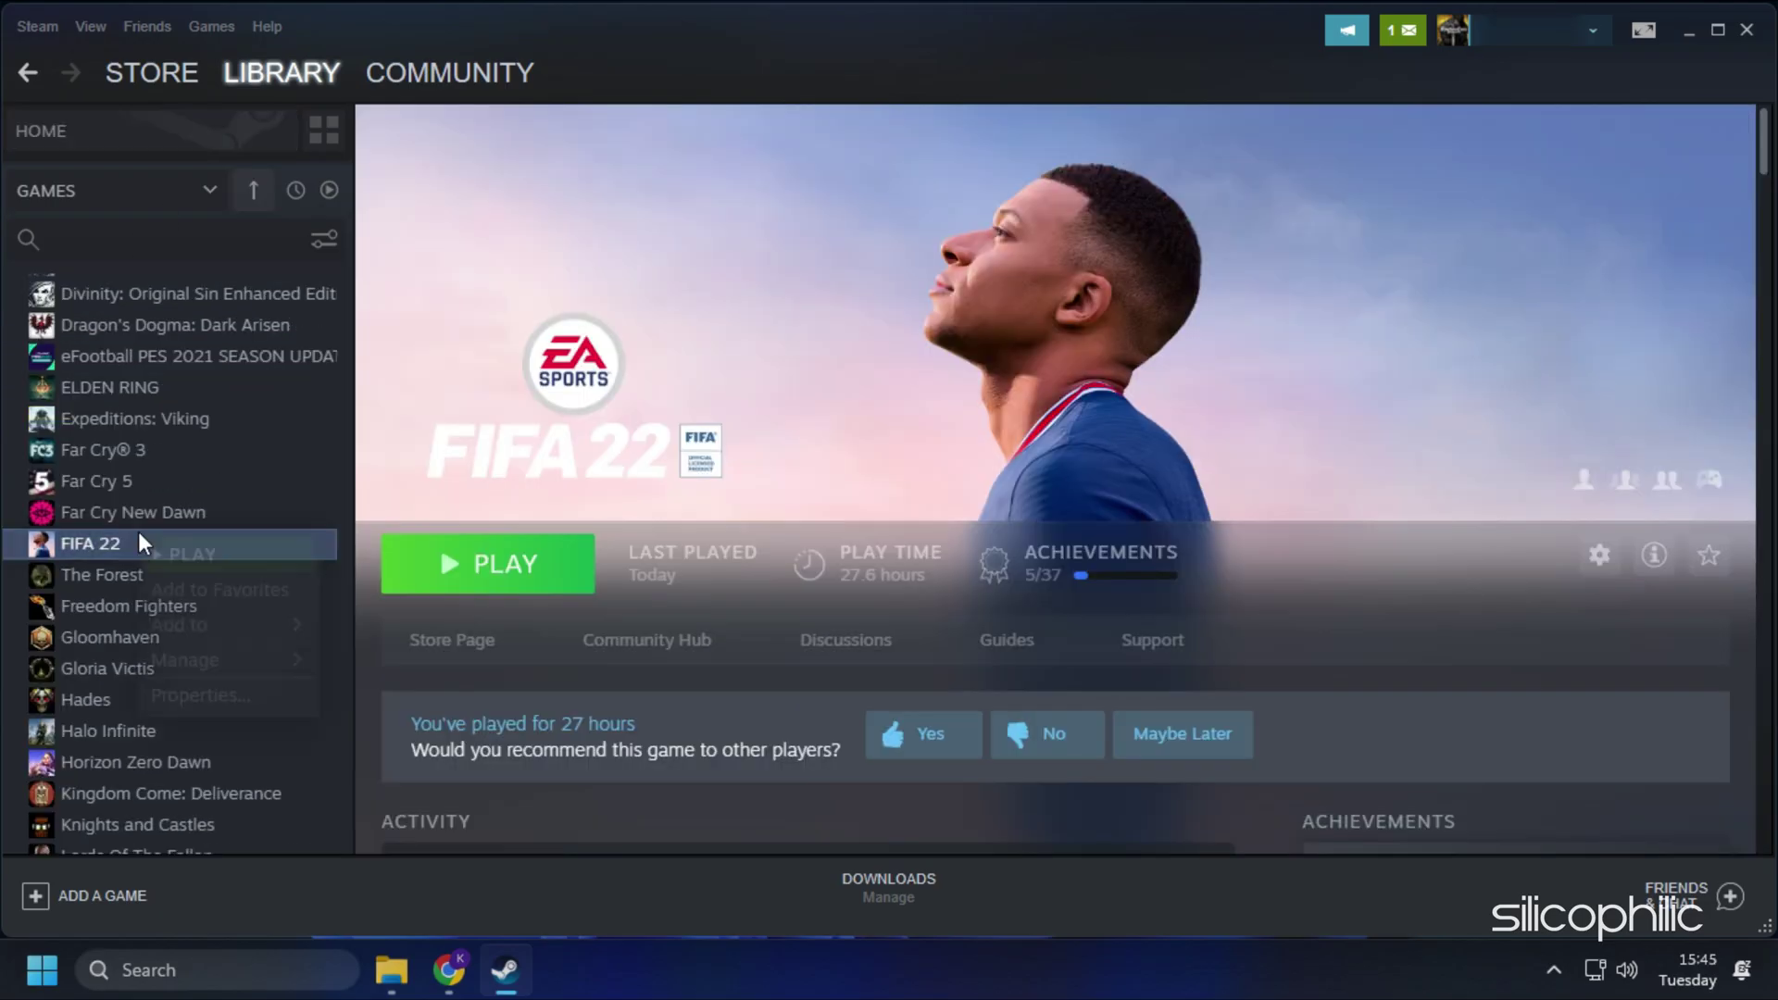
Browse FIFA 22's local files from its Steam library entry to reach FIFA22.exe.
right_click(141, 542)
mouse_move(187, 660)
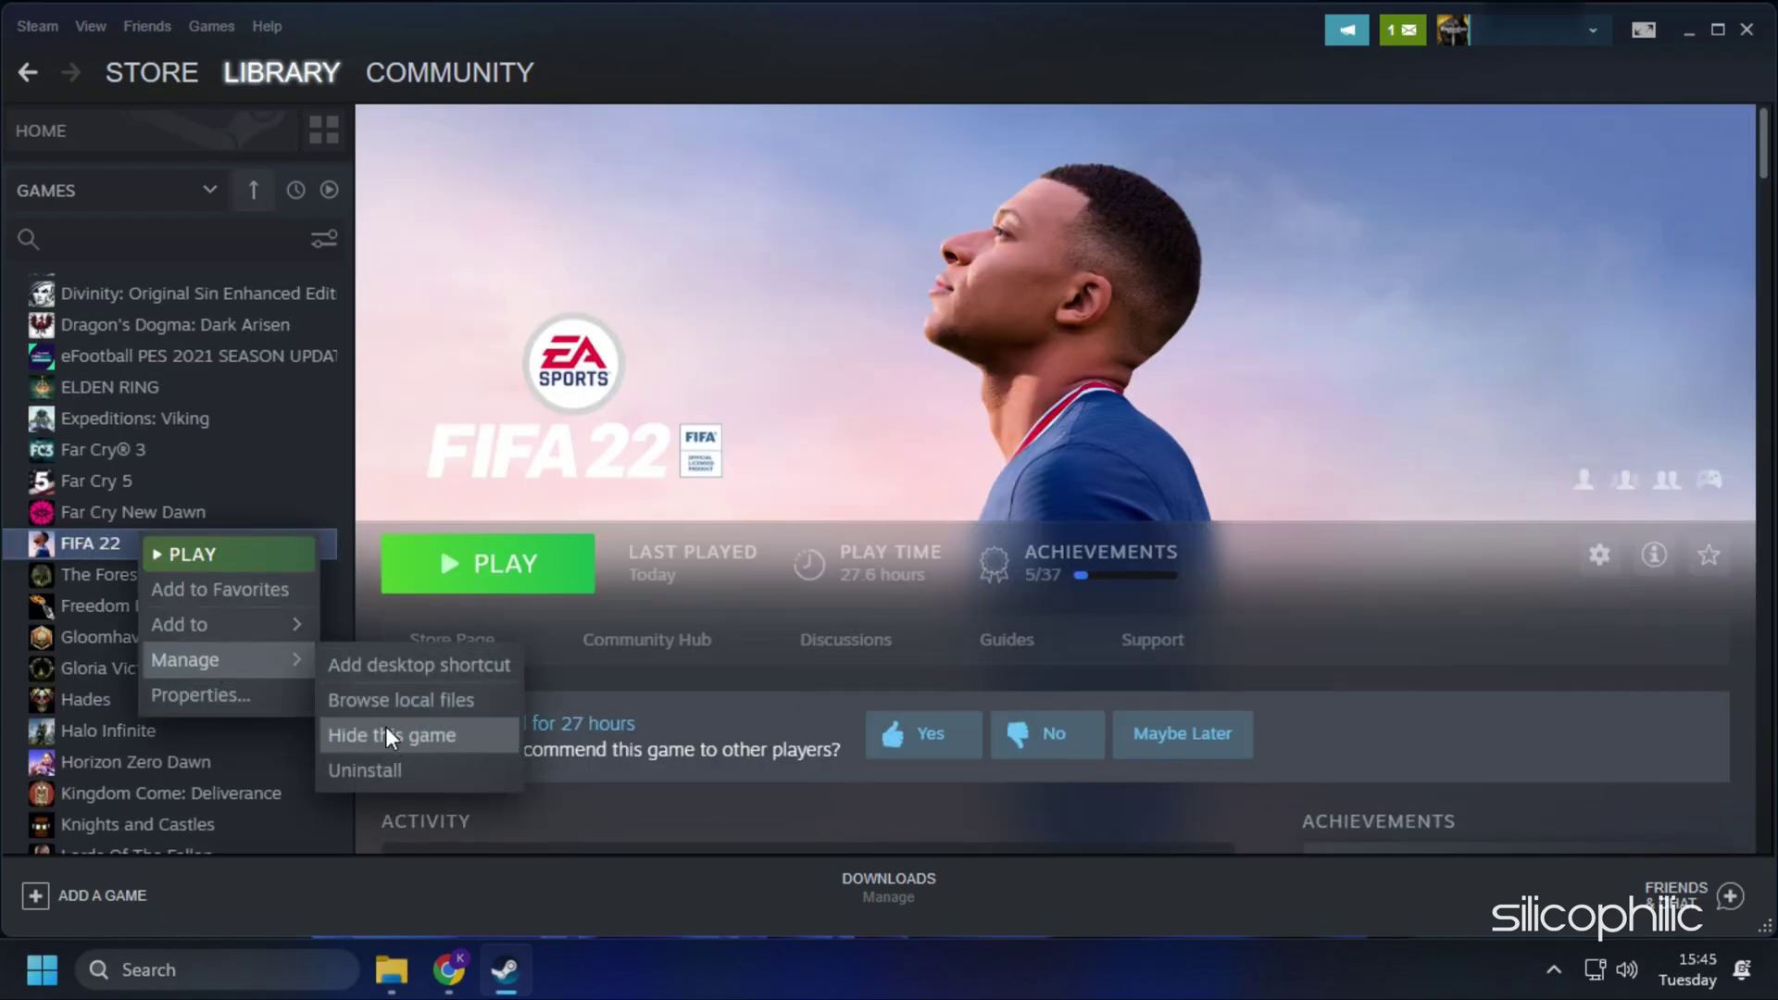
click(387, 711)
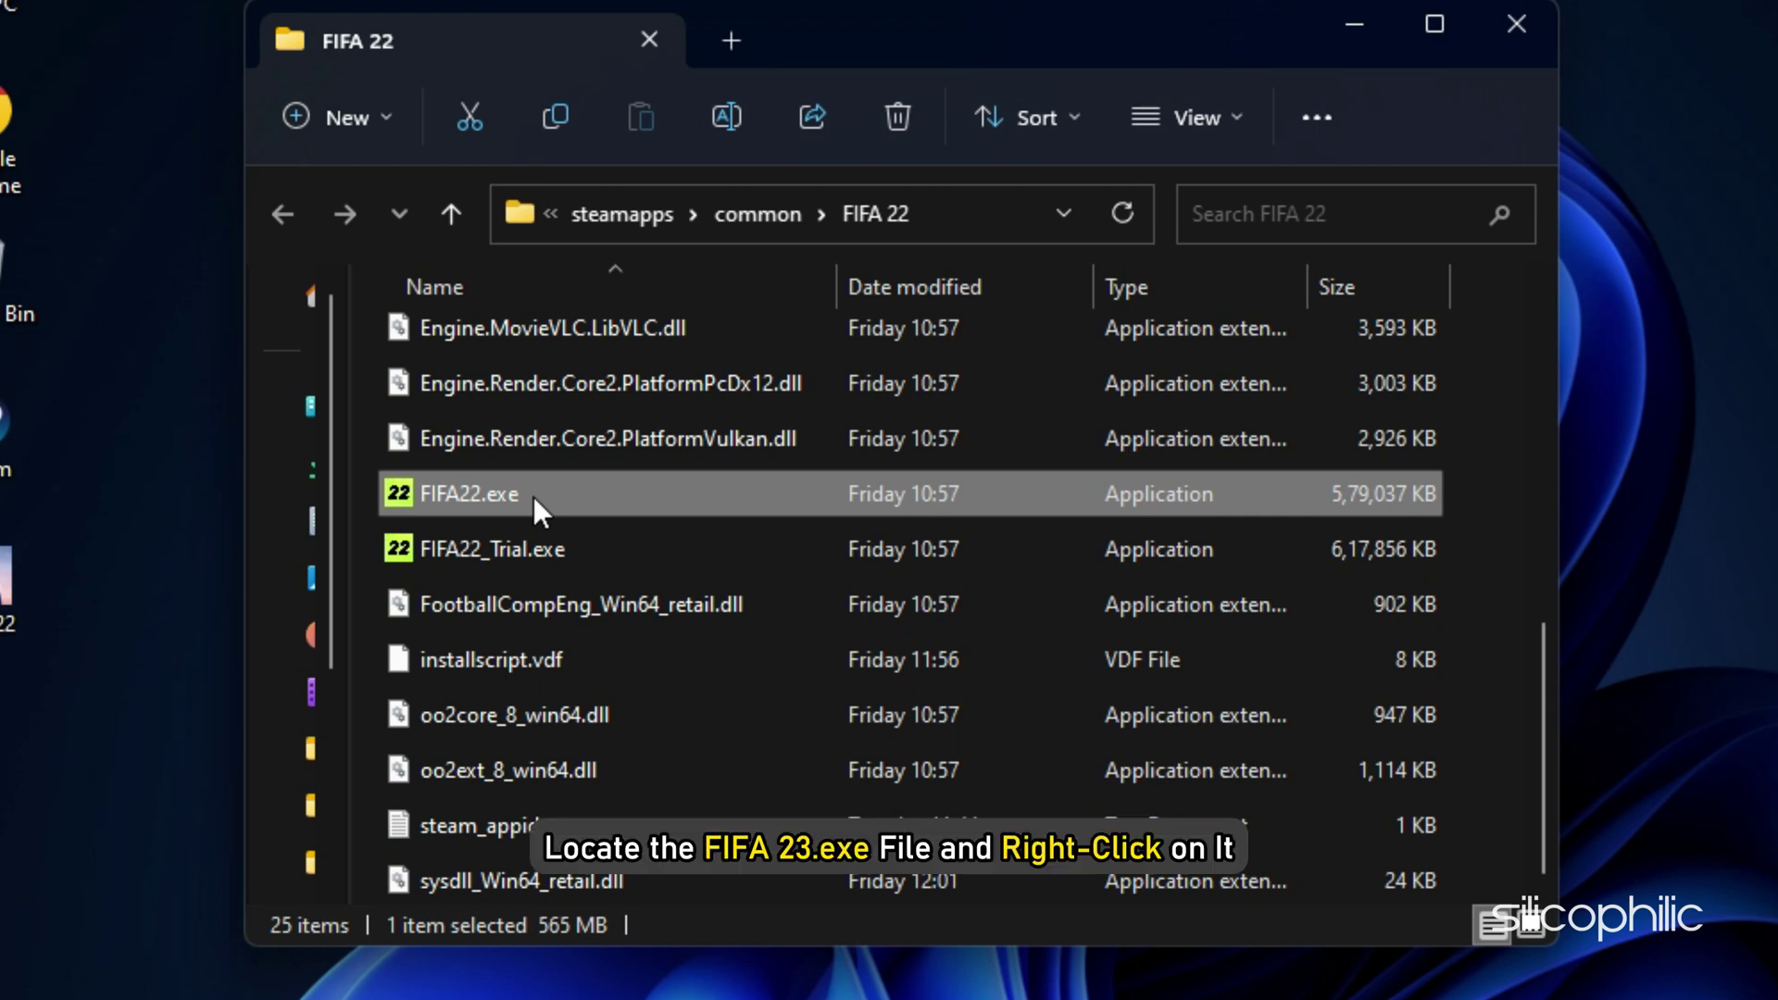
Tick Run this program as an administrator in FIFA22.exe's Compatibility properties.
right_click(534, 497)
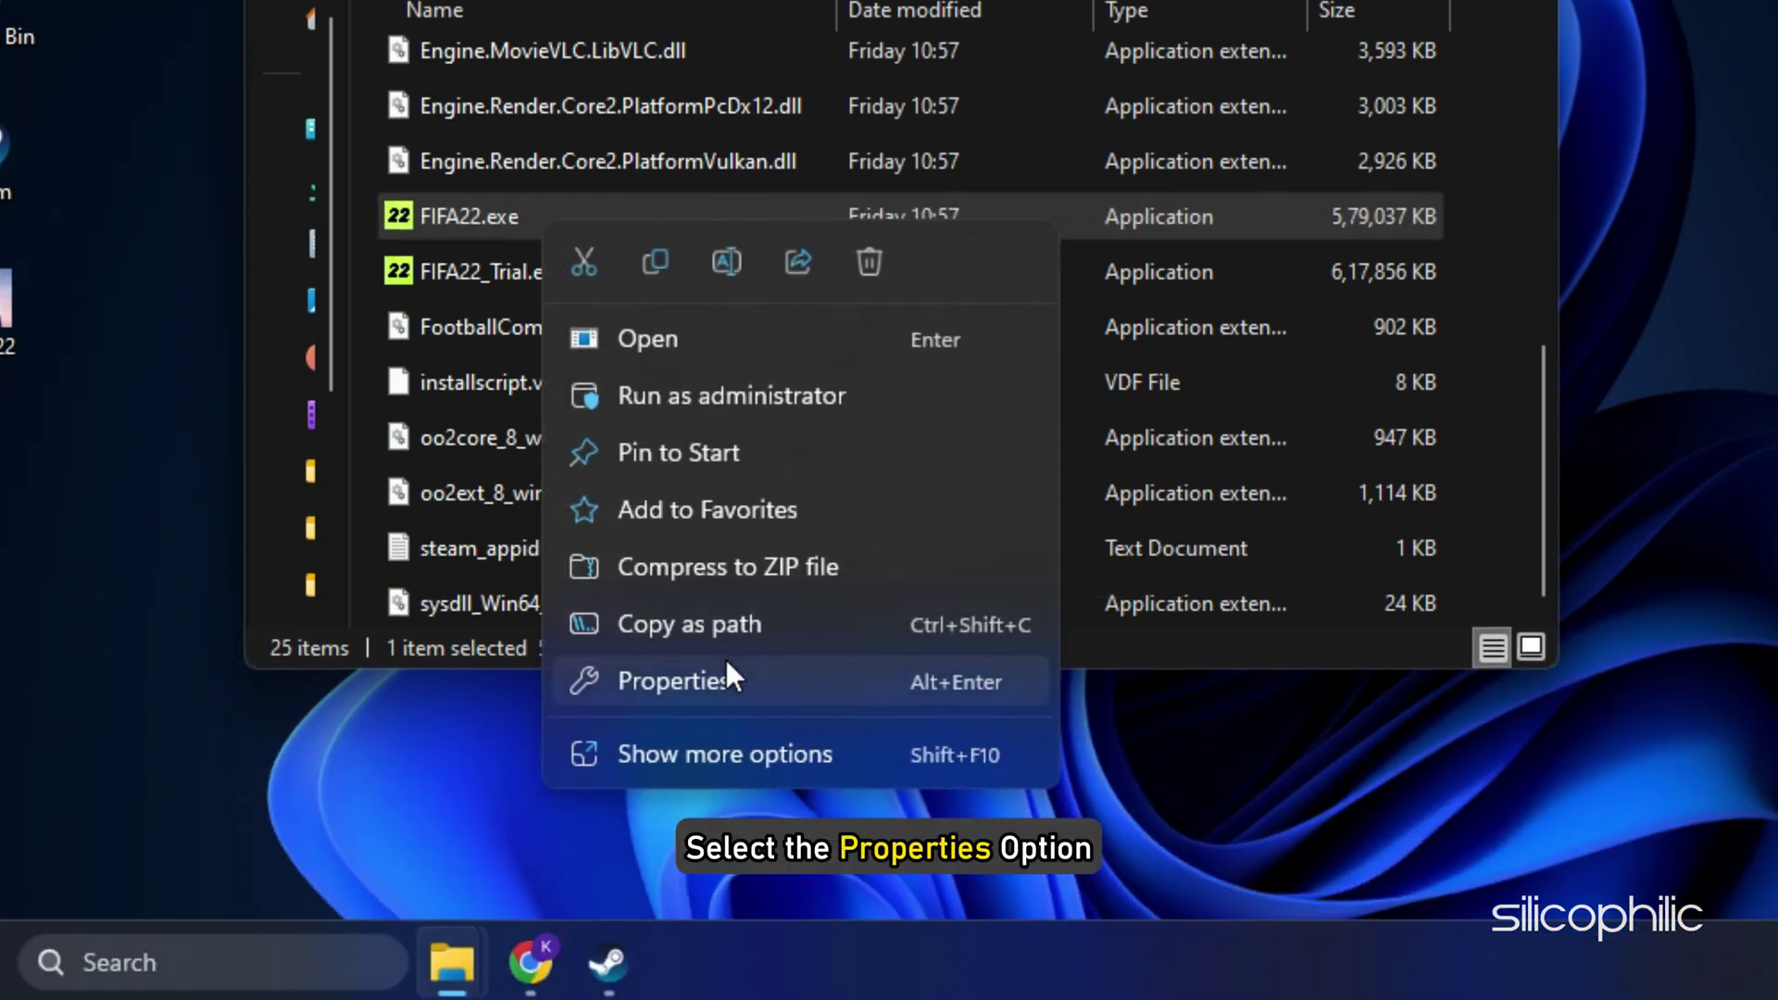
click(729, 664)
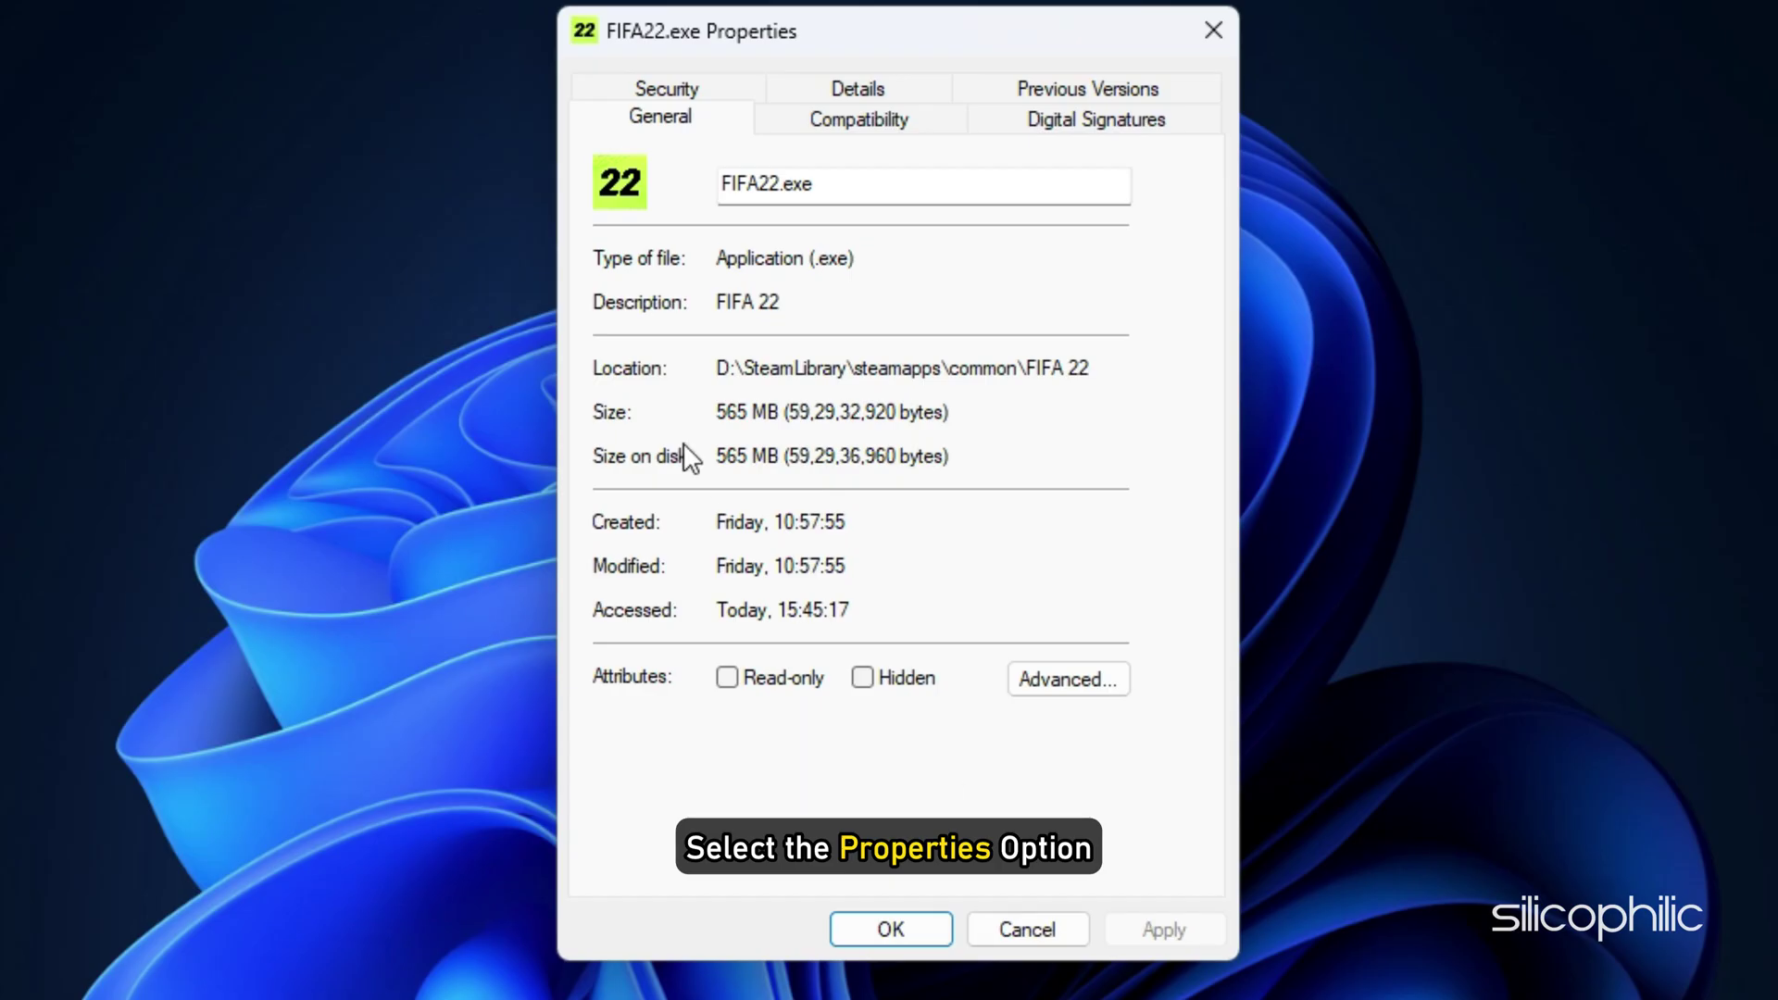
click(838, 123)
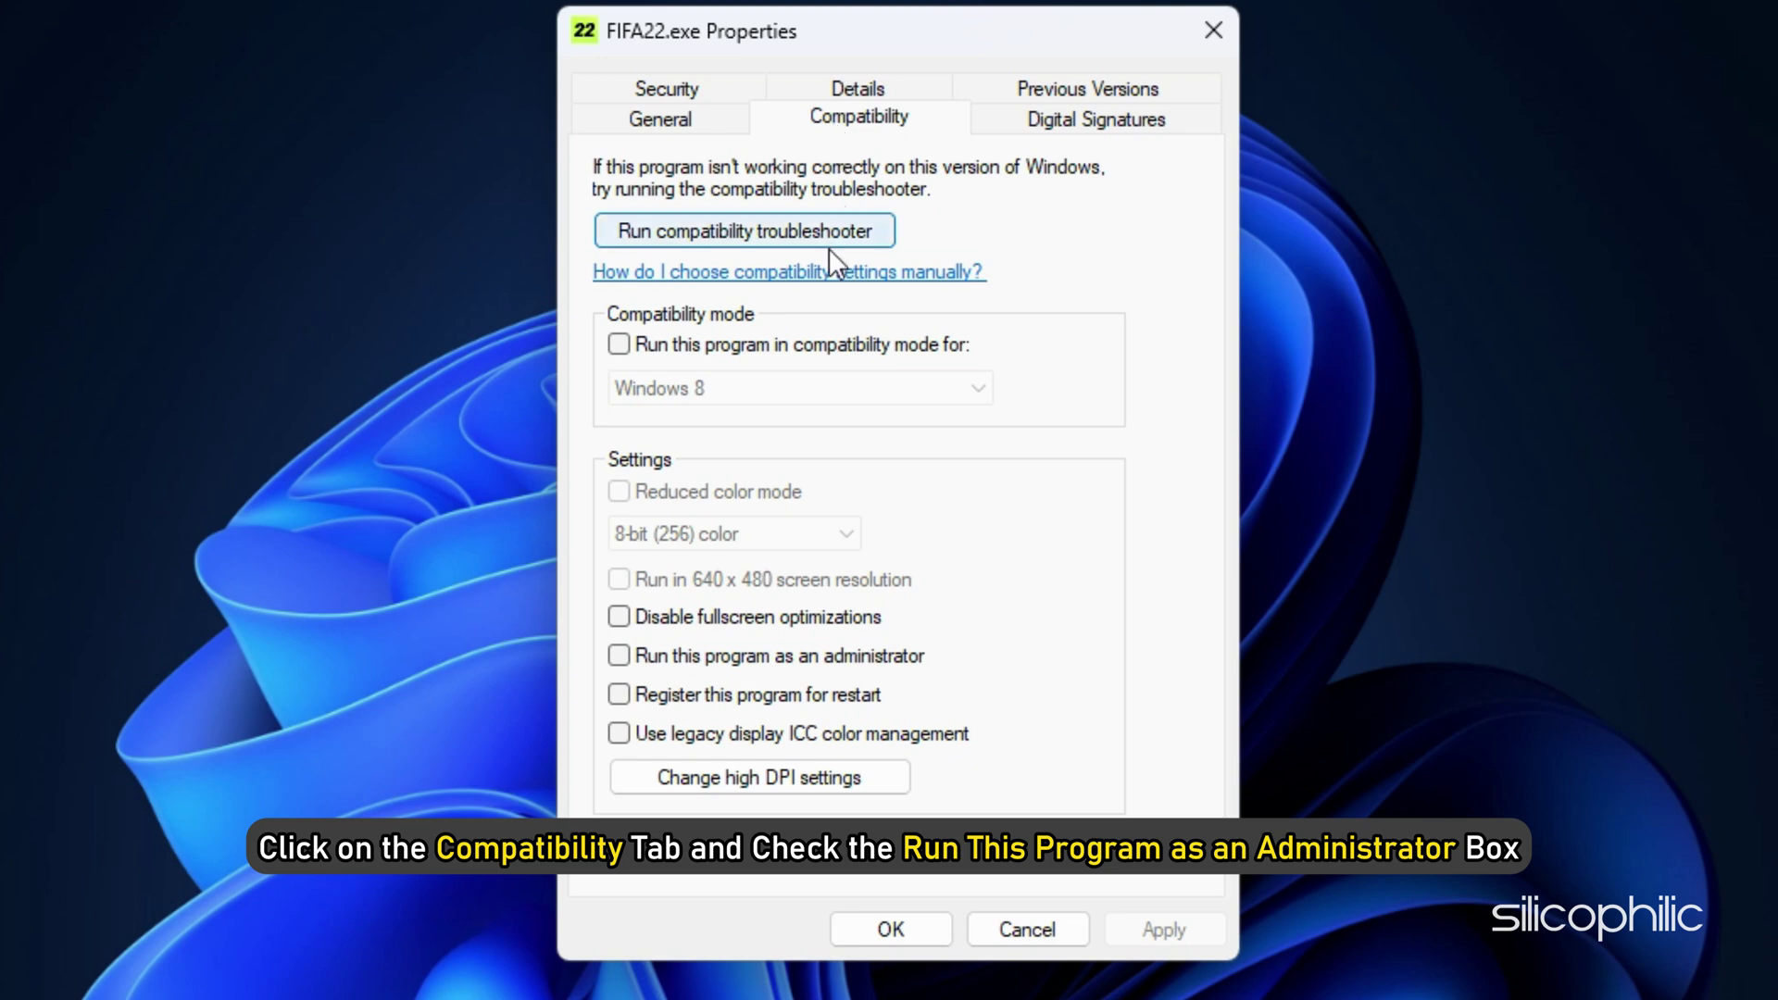
click(617, 654)
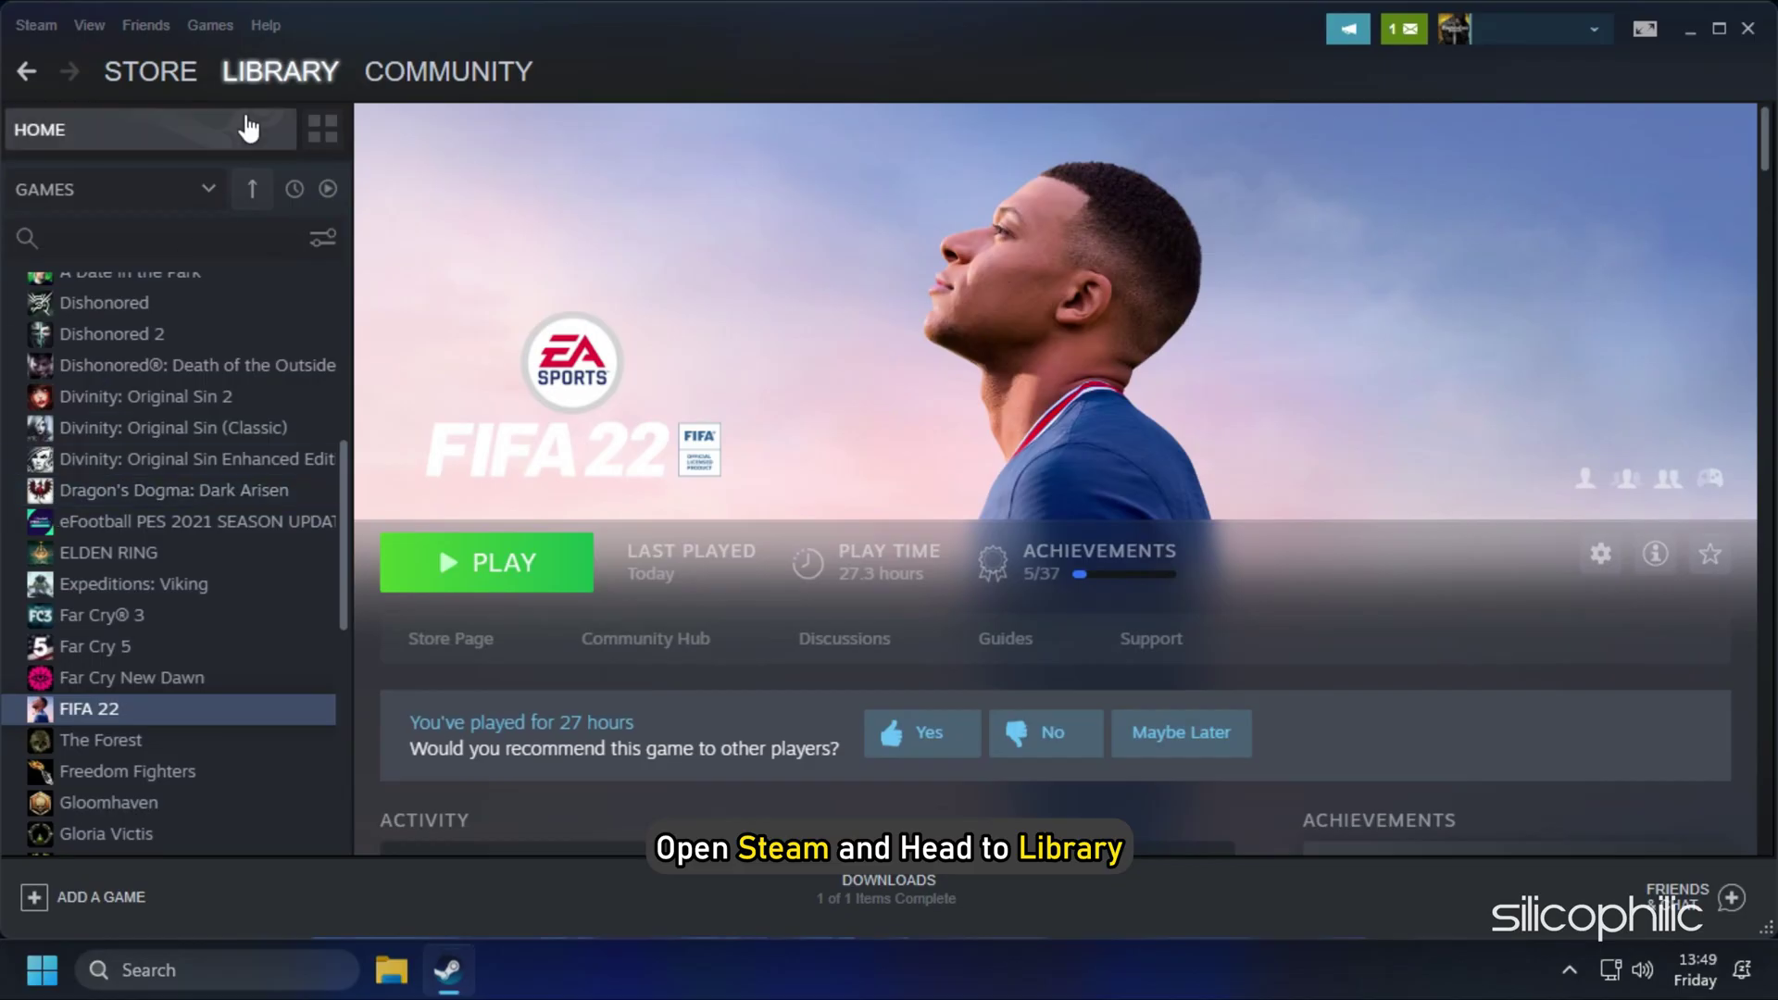
Verify integrity of FIFA 22's game files from its Local Files properties.
click(254, 77)
scroll(251, 639, down, 5)
scroll(208, 555, down, 5)
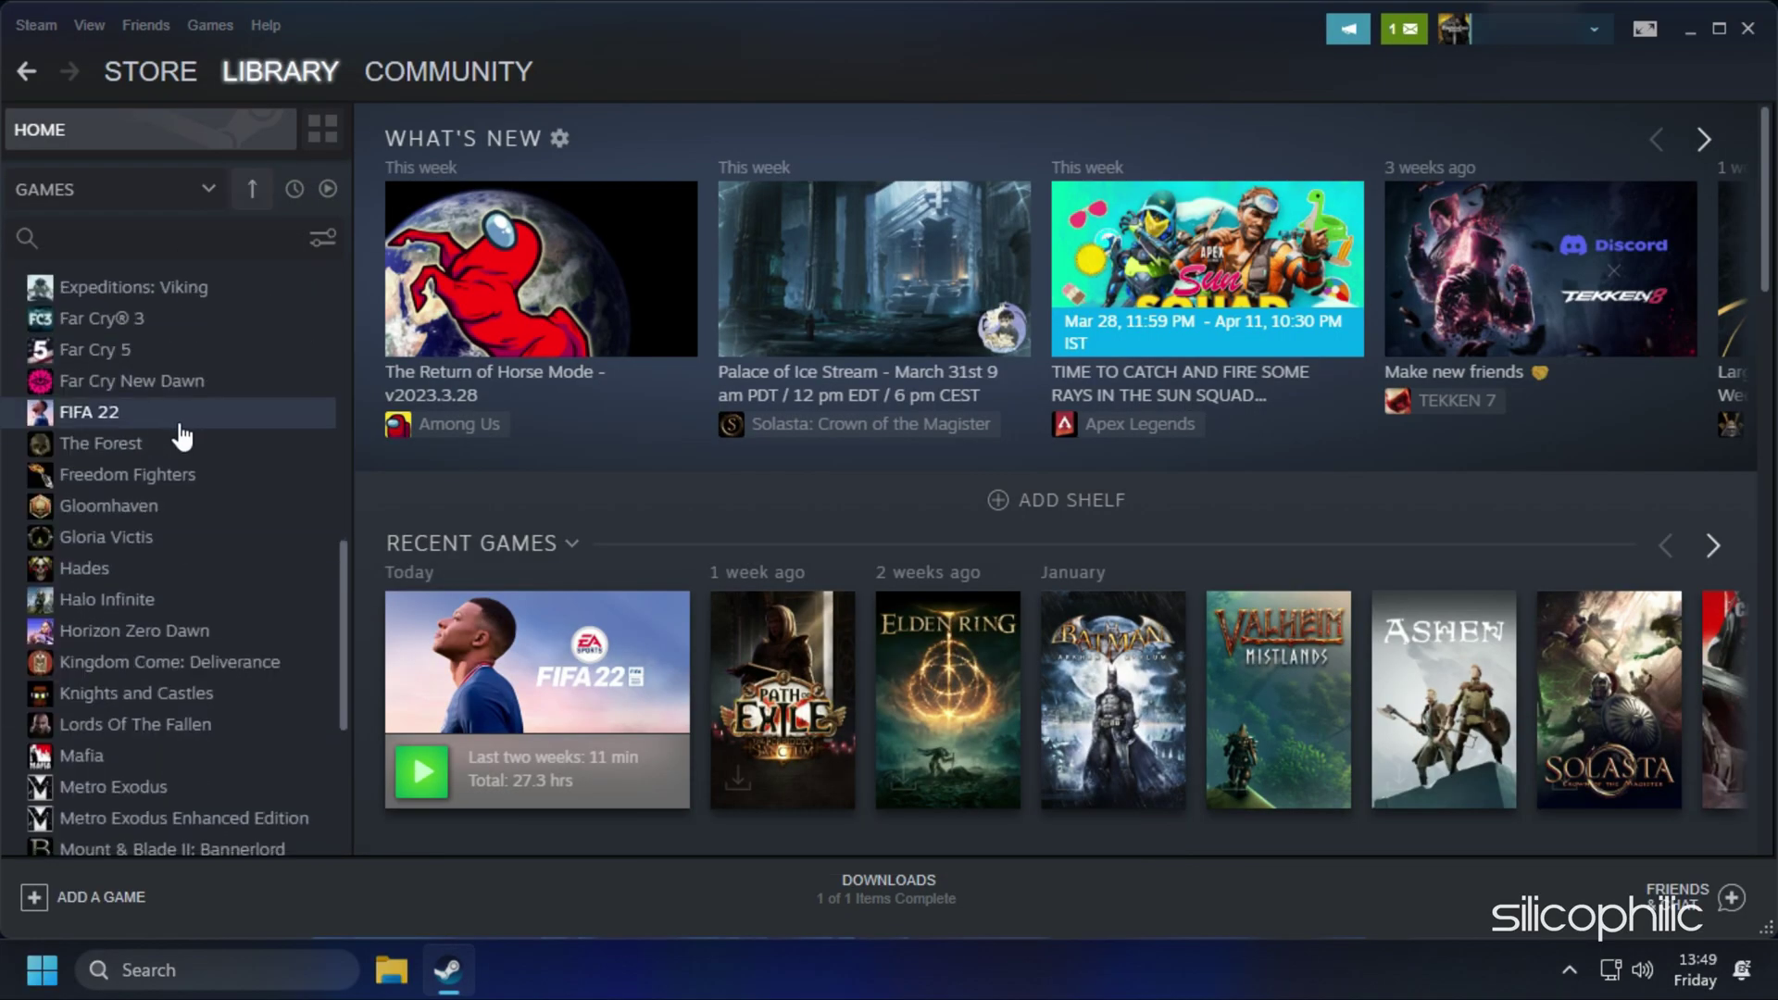
right_click(180, 423)
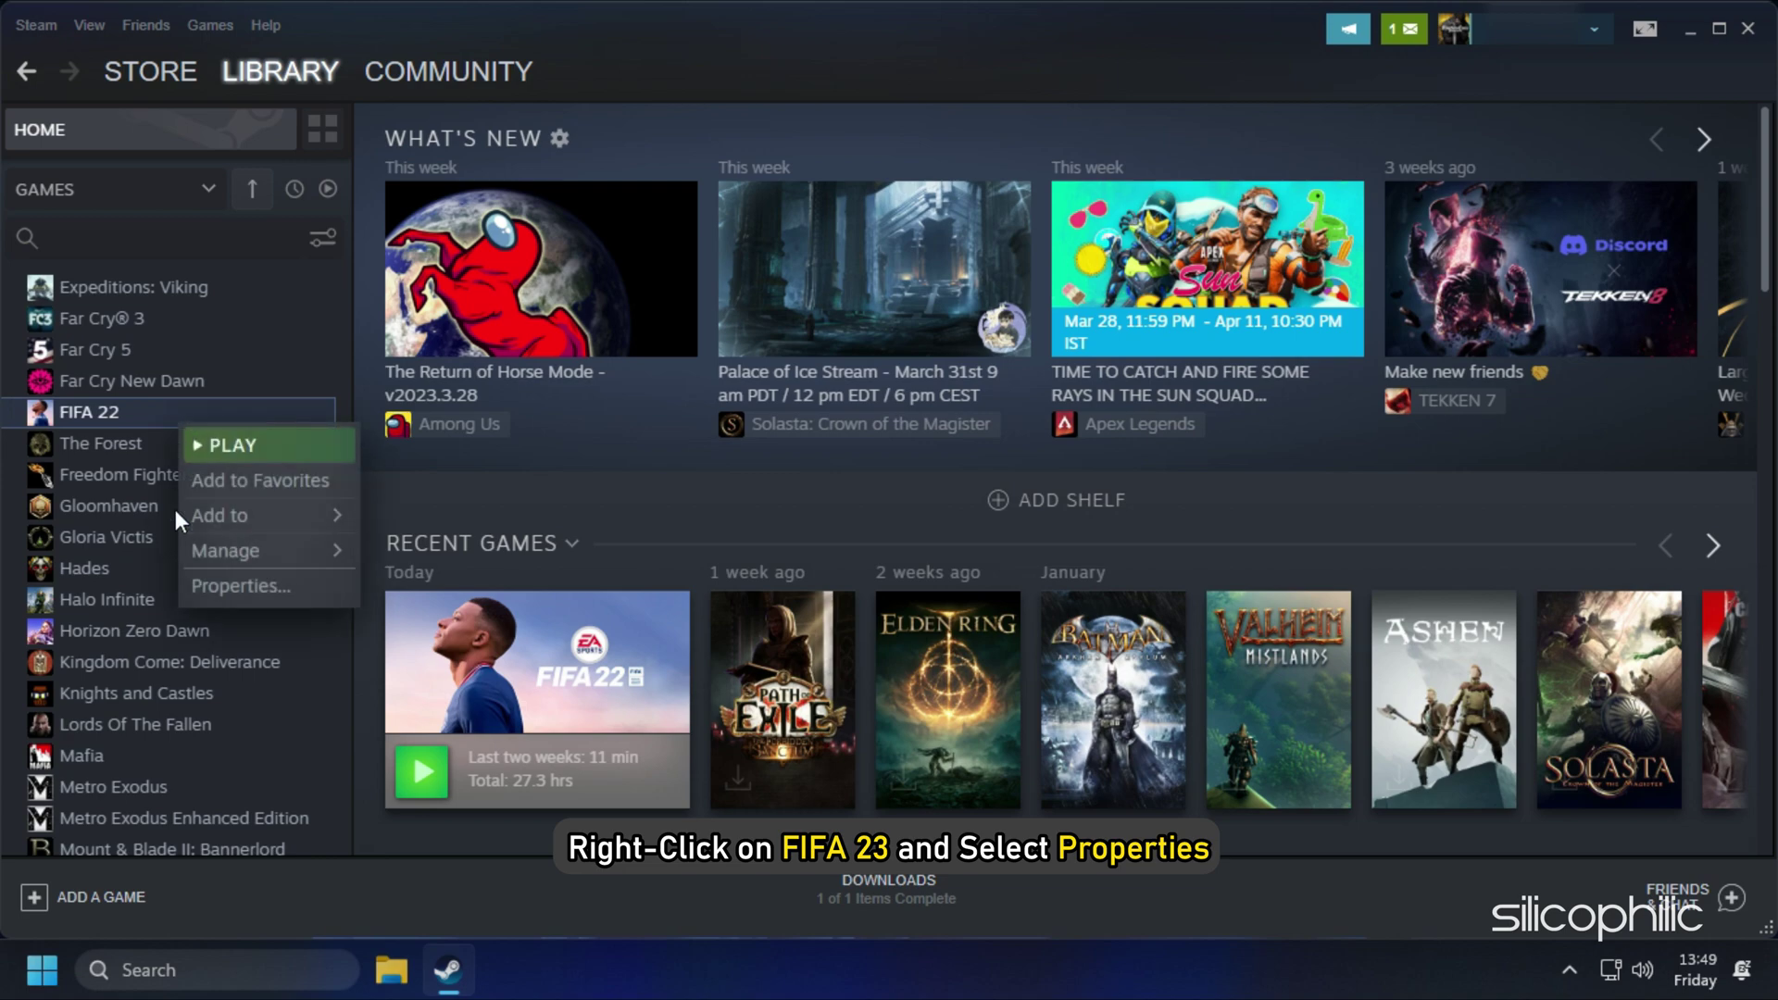
click(235, 593)
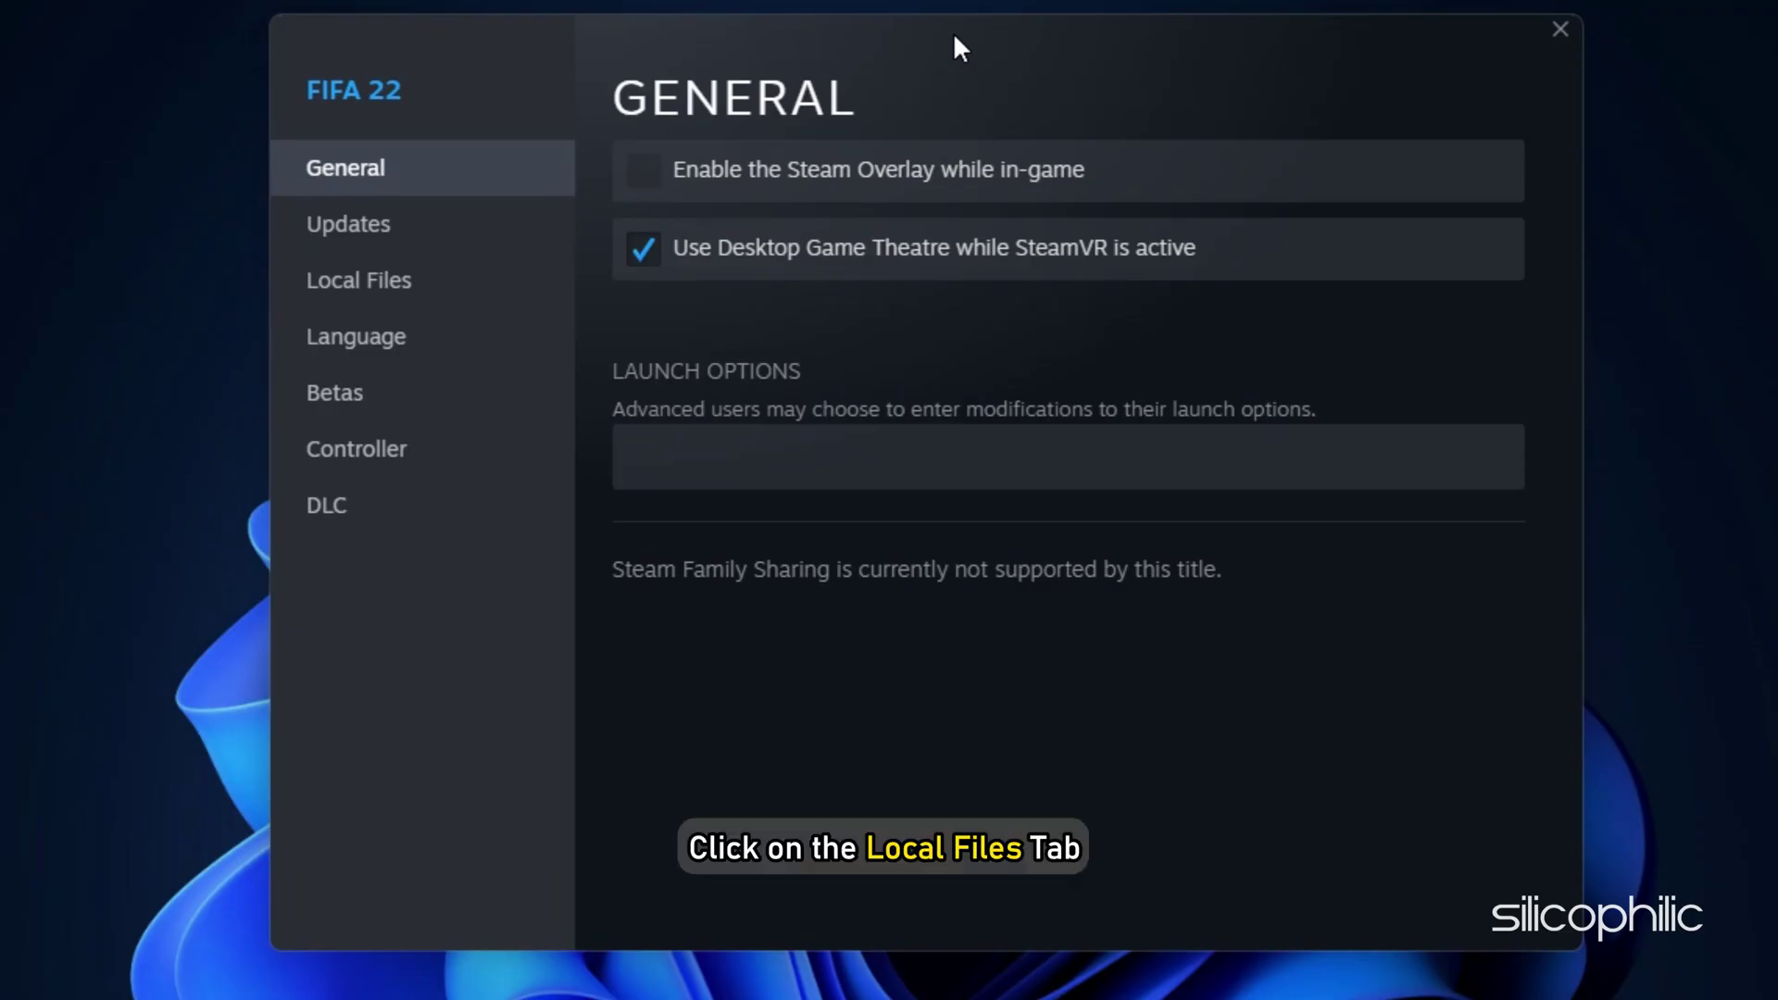
click(372, 304)
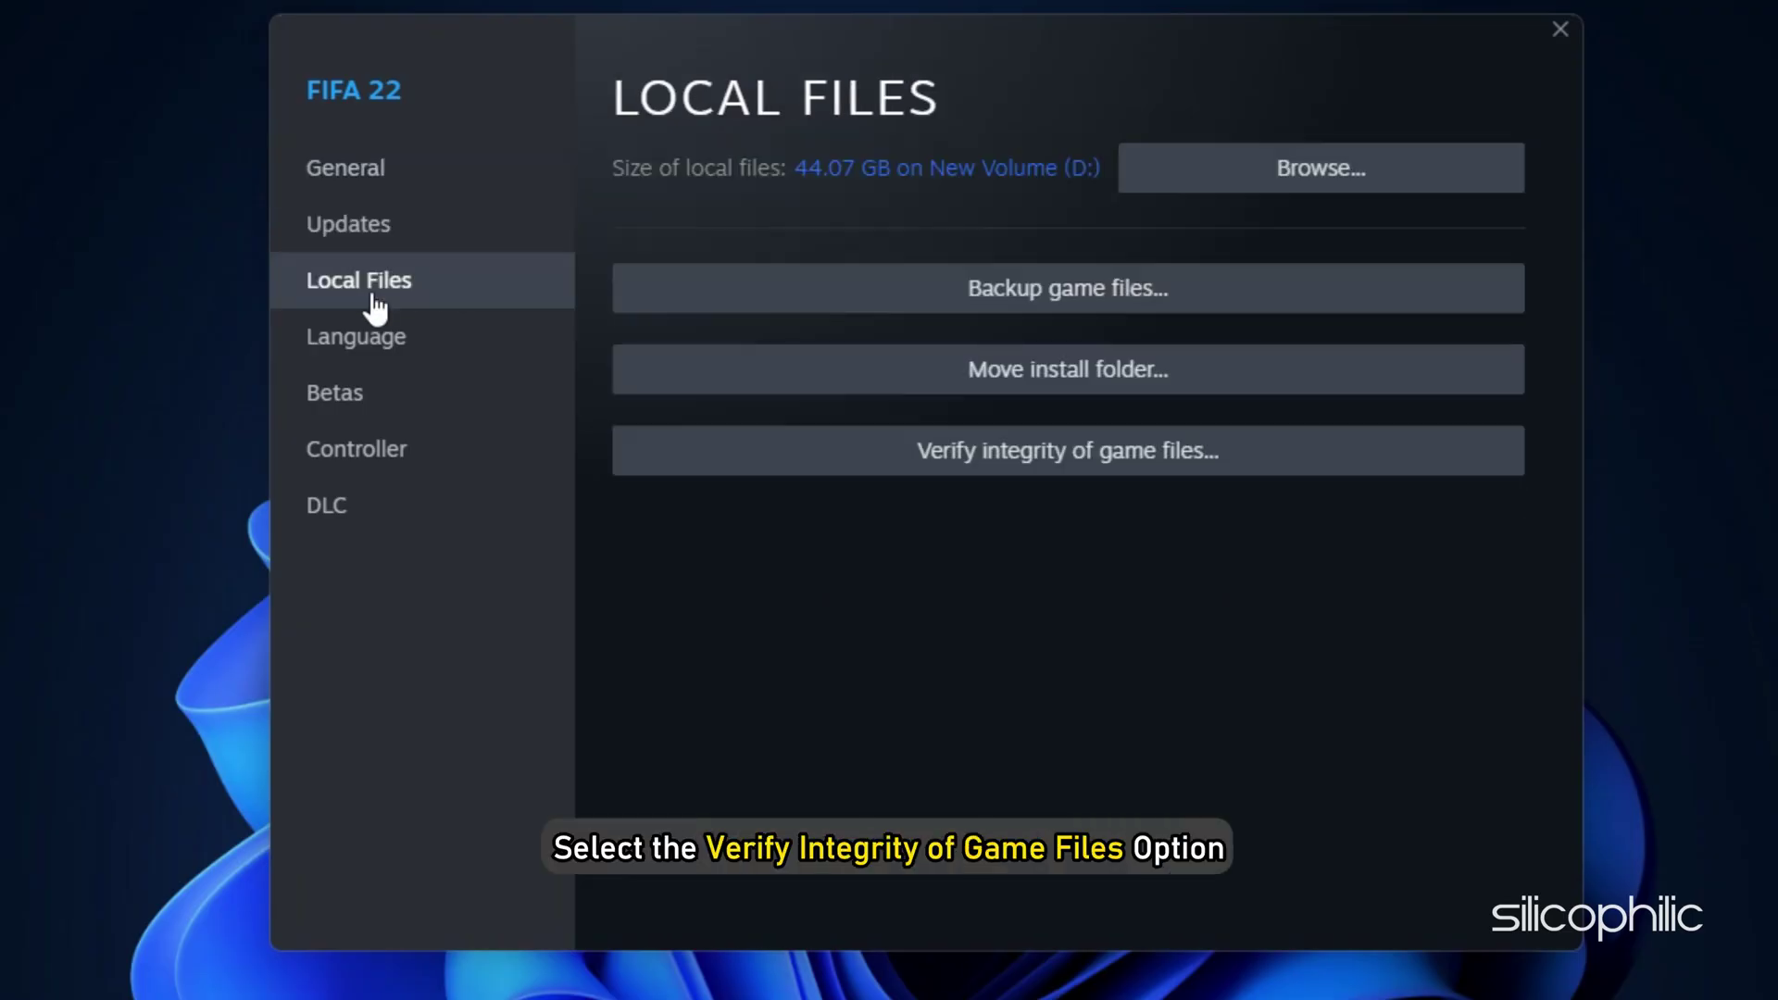
click(1230, 459)
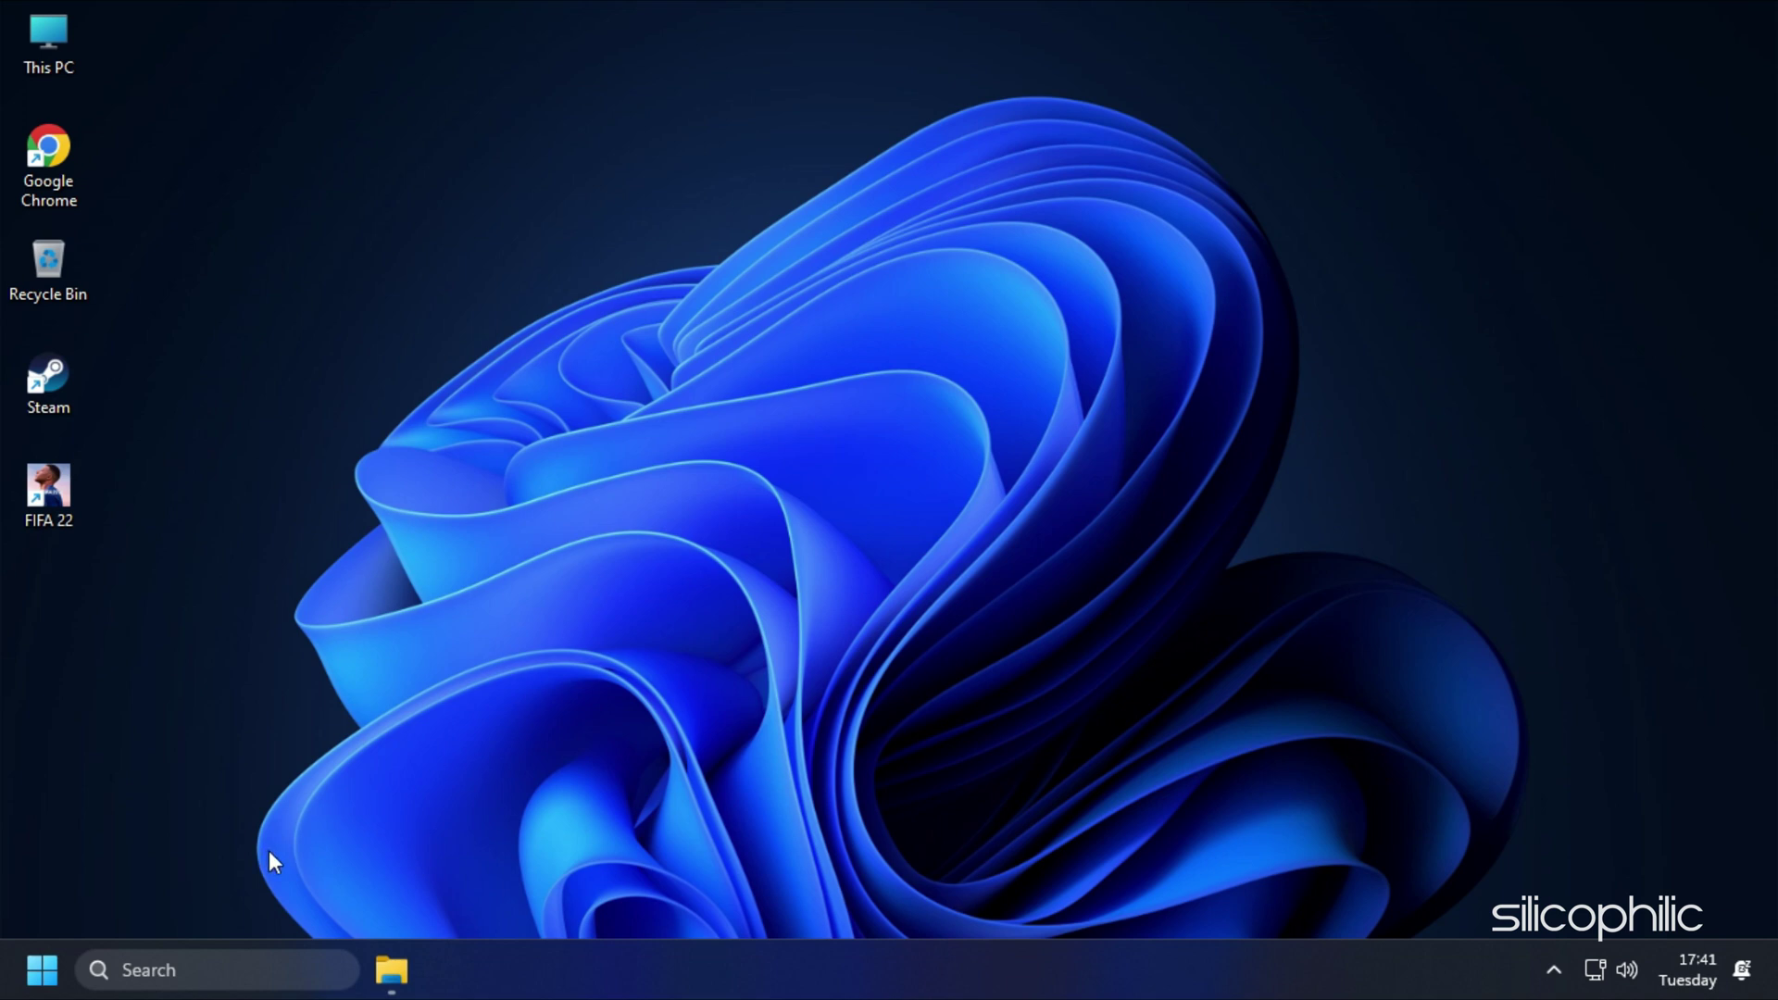
Confirm Secure Boot State reads On in System Information, then close the window.
click(156, 970)
text(System information)
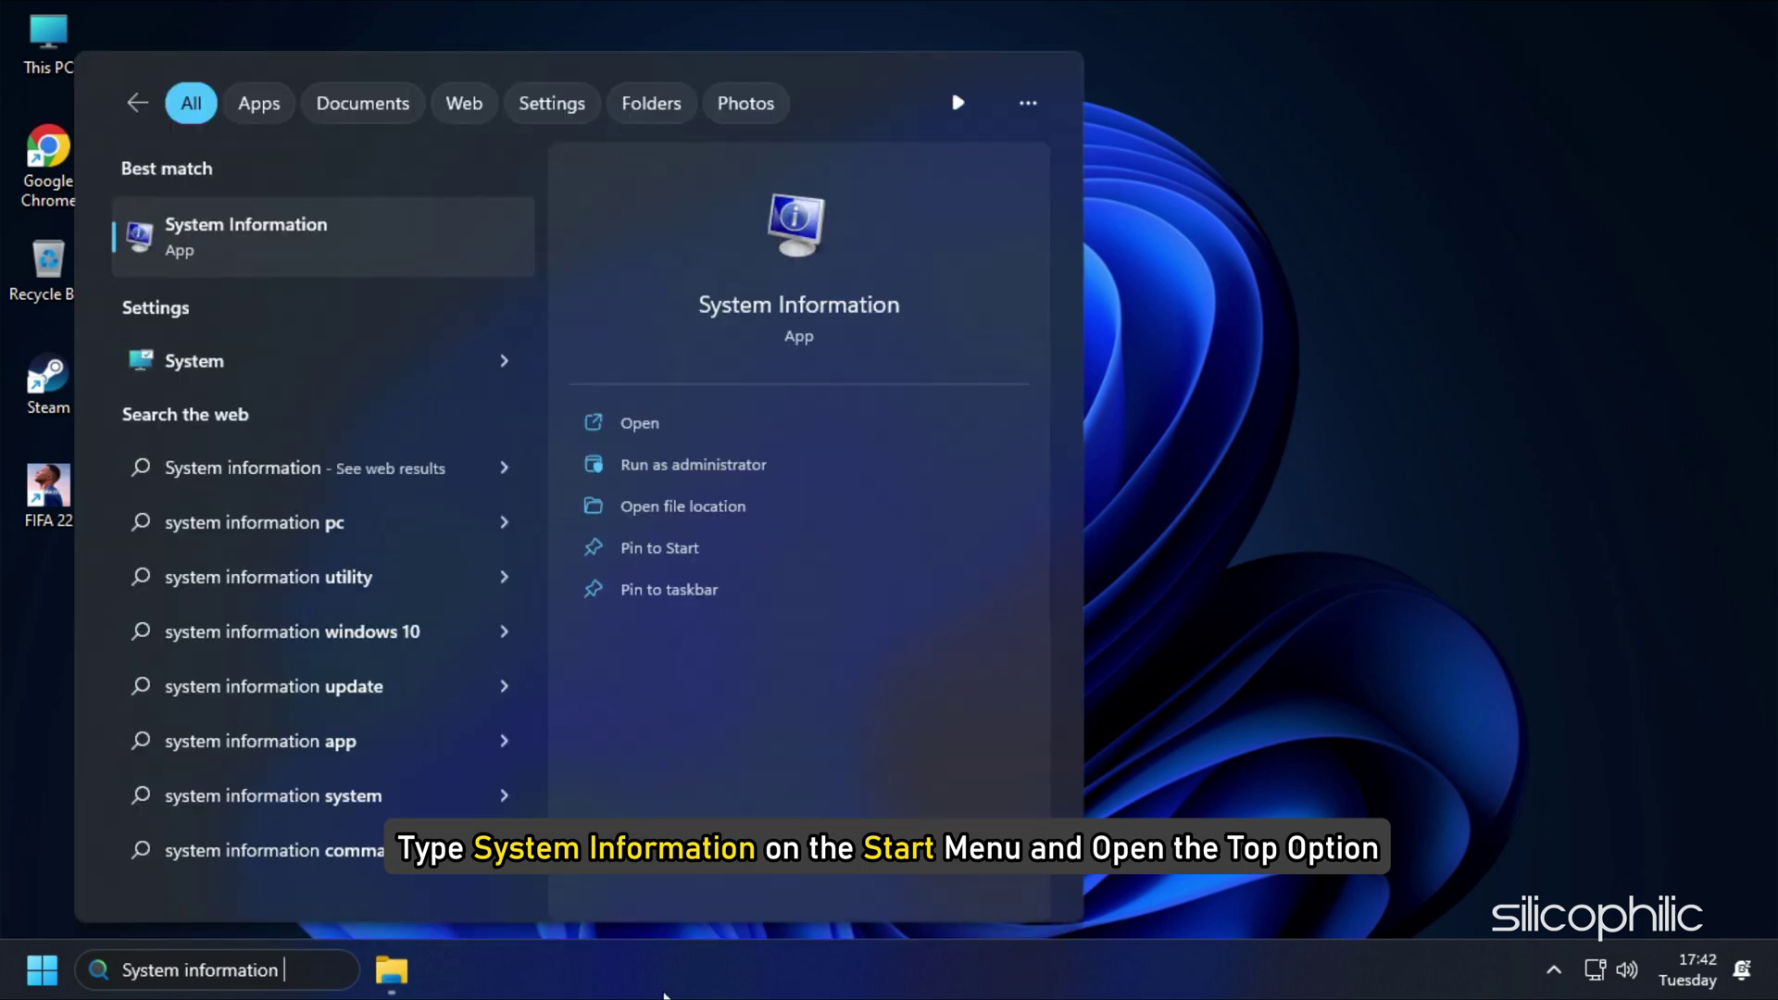
click(386, 230)
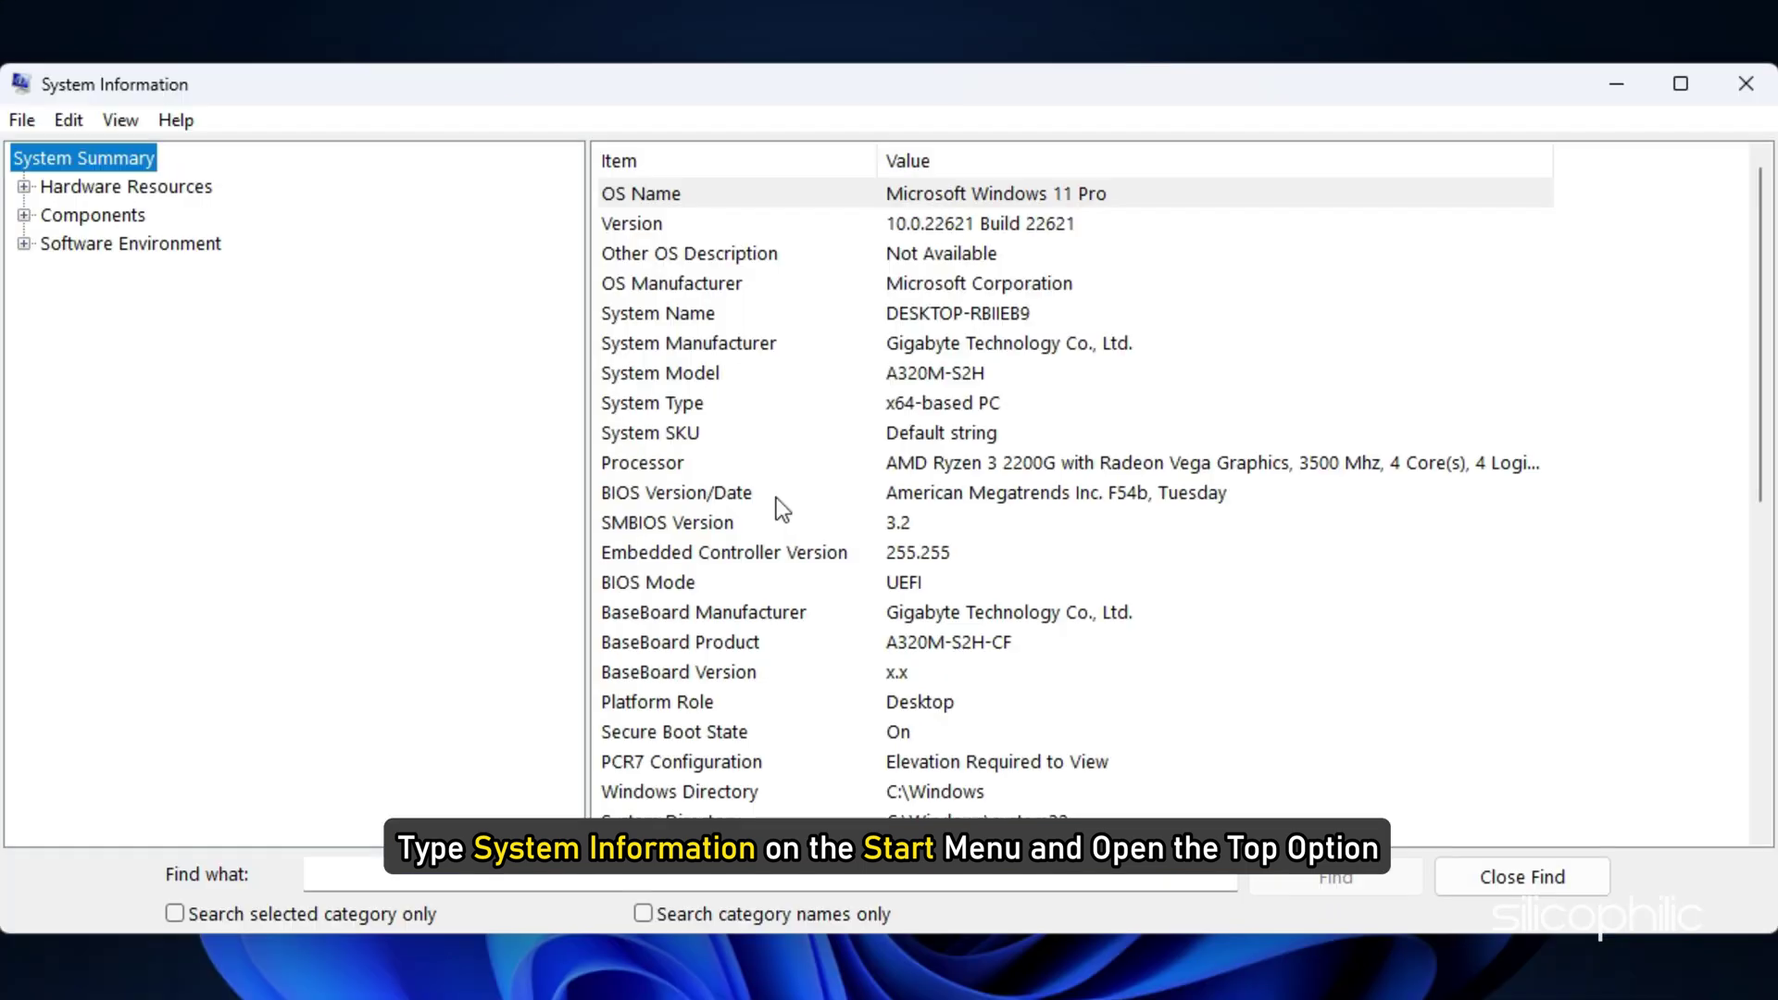
click(776, 727)
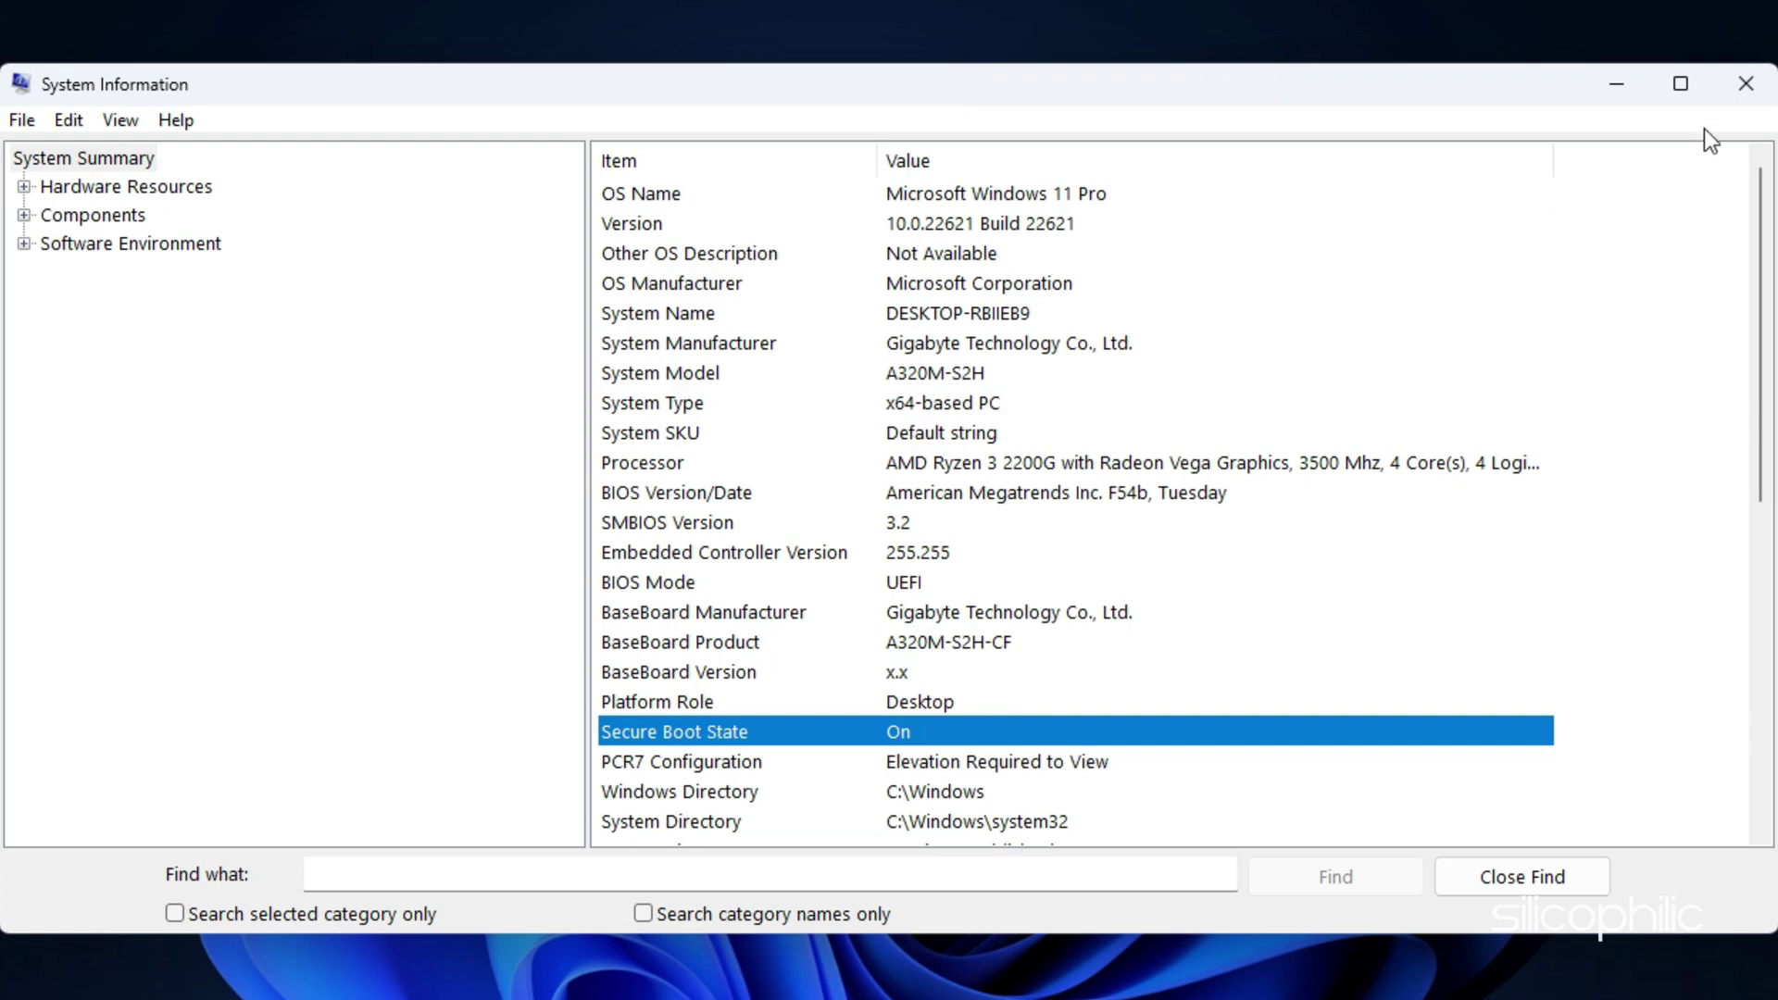
click(1724, 94)
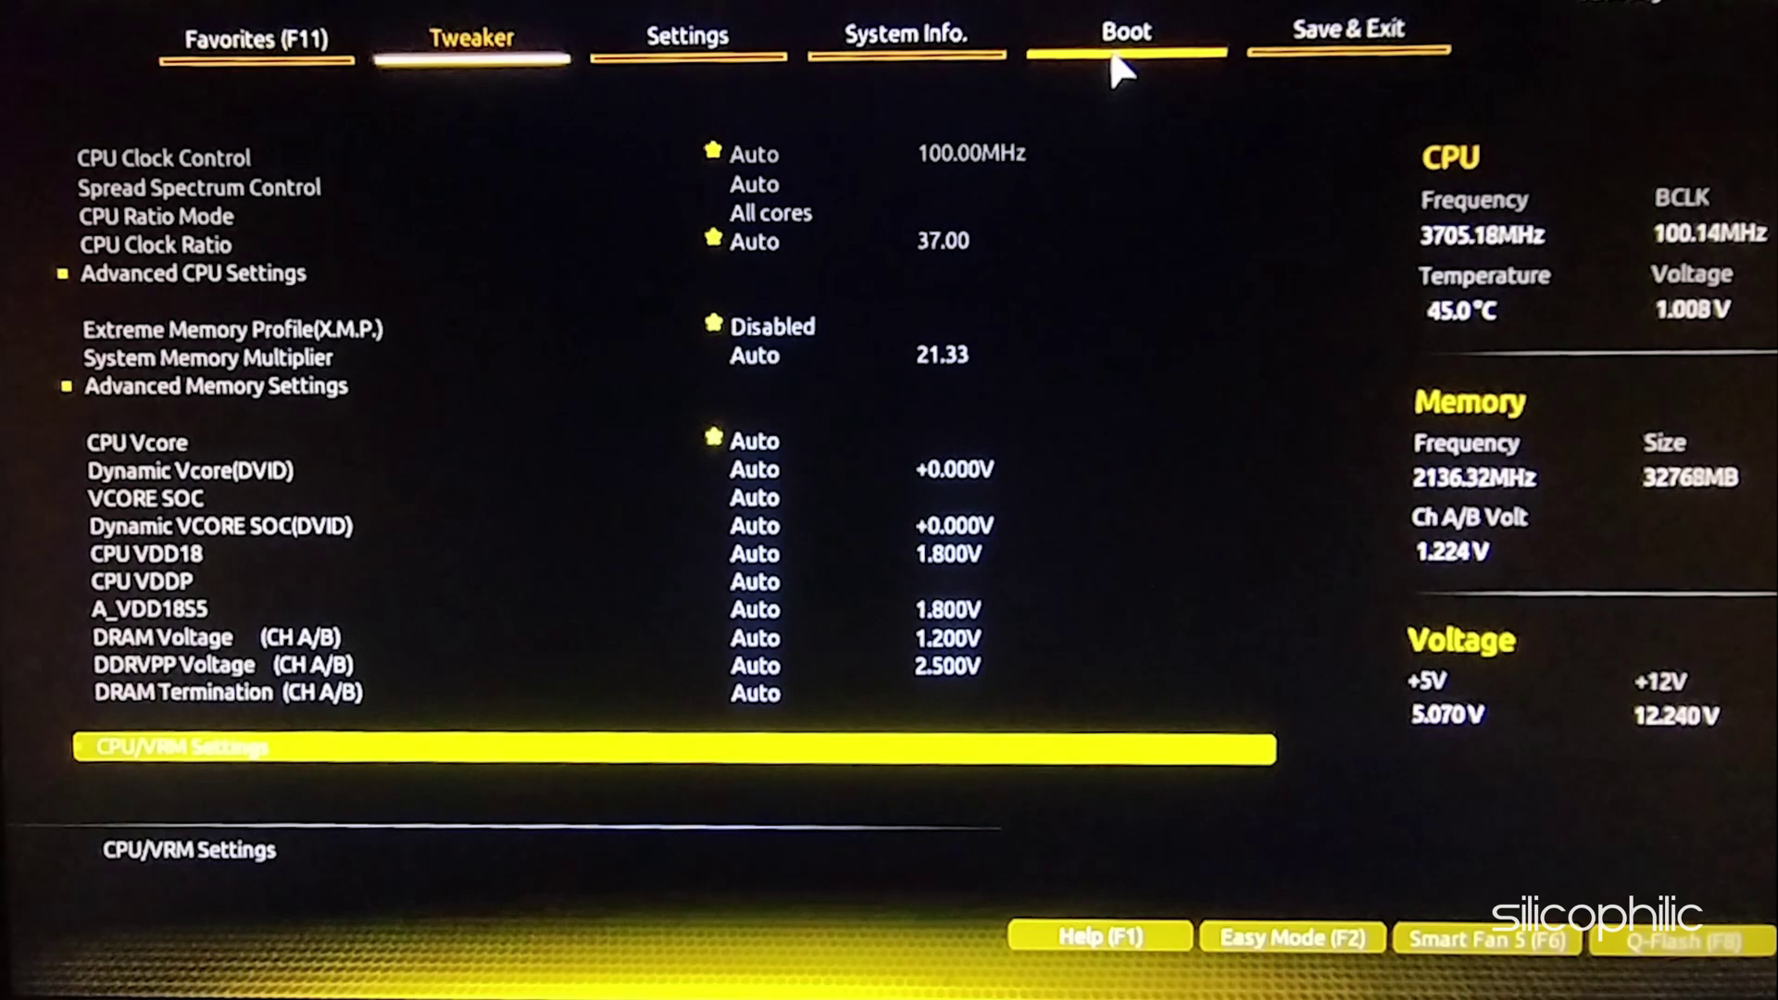
Set CSM Support to Disabled on the BIOS Boot tab.
click(1113, 61)
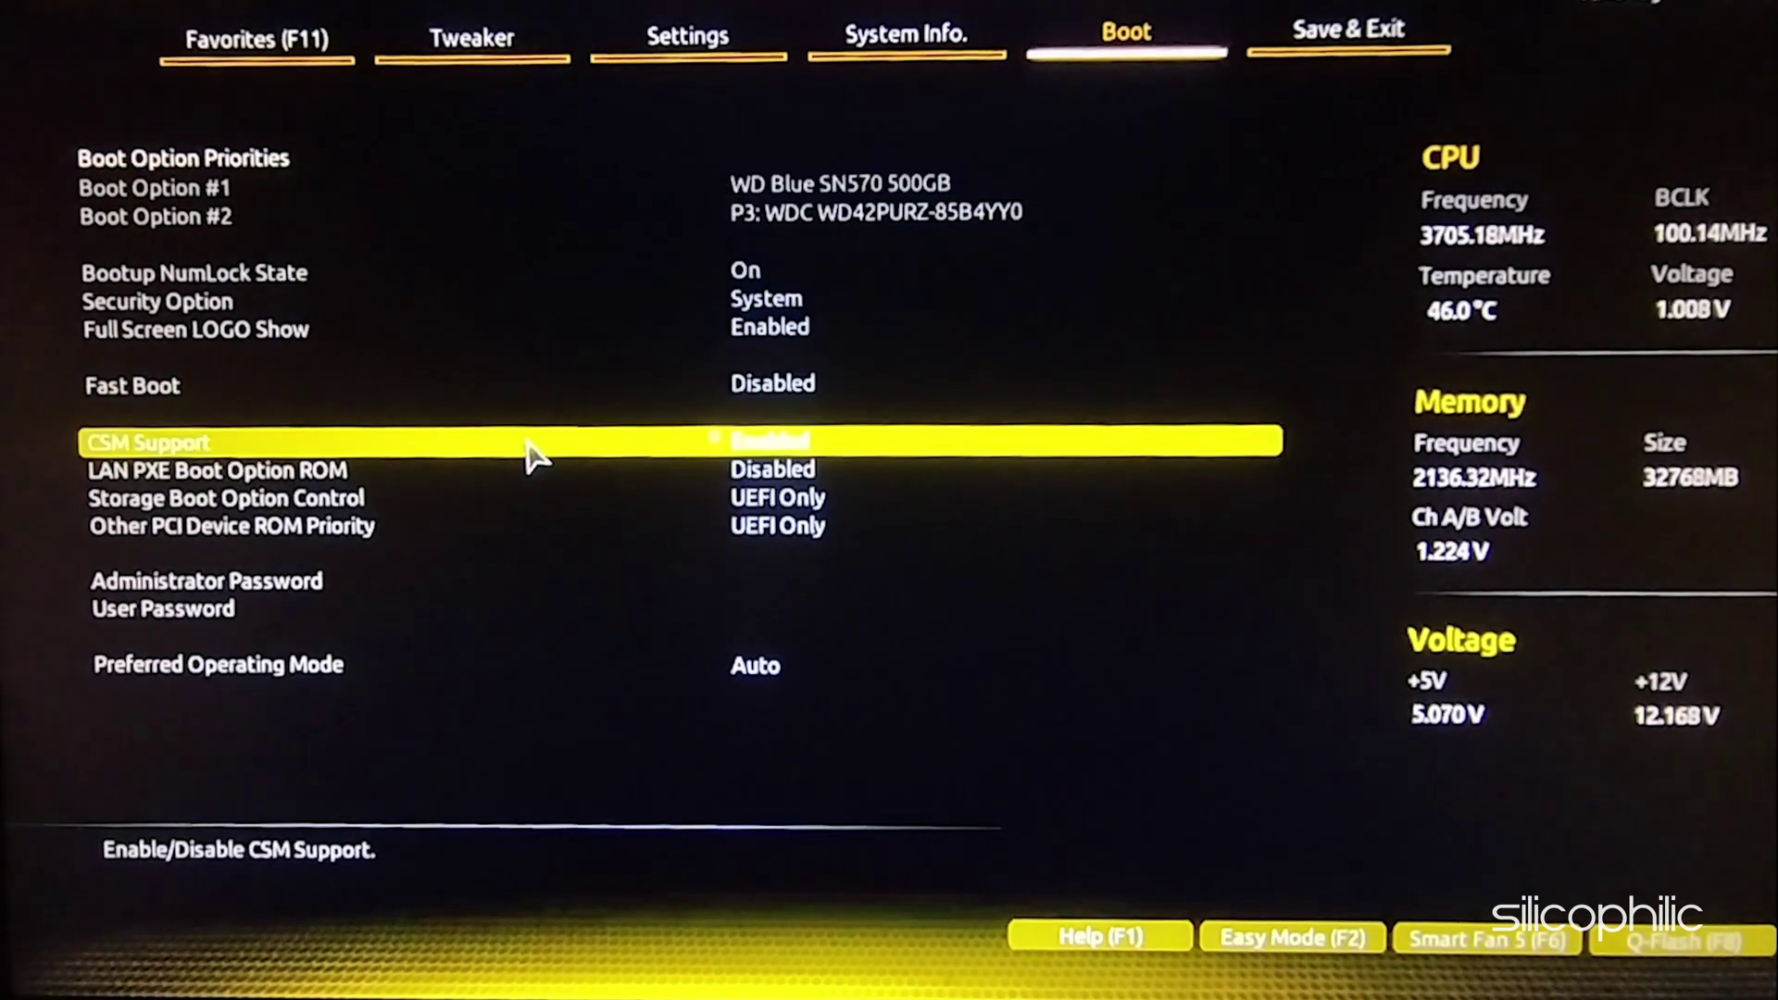
click(819, 447)
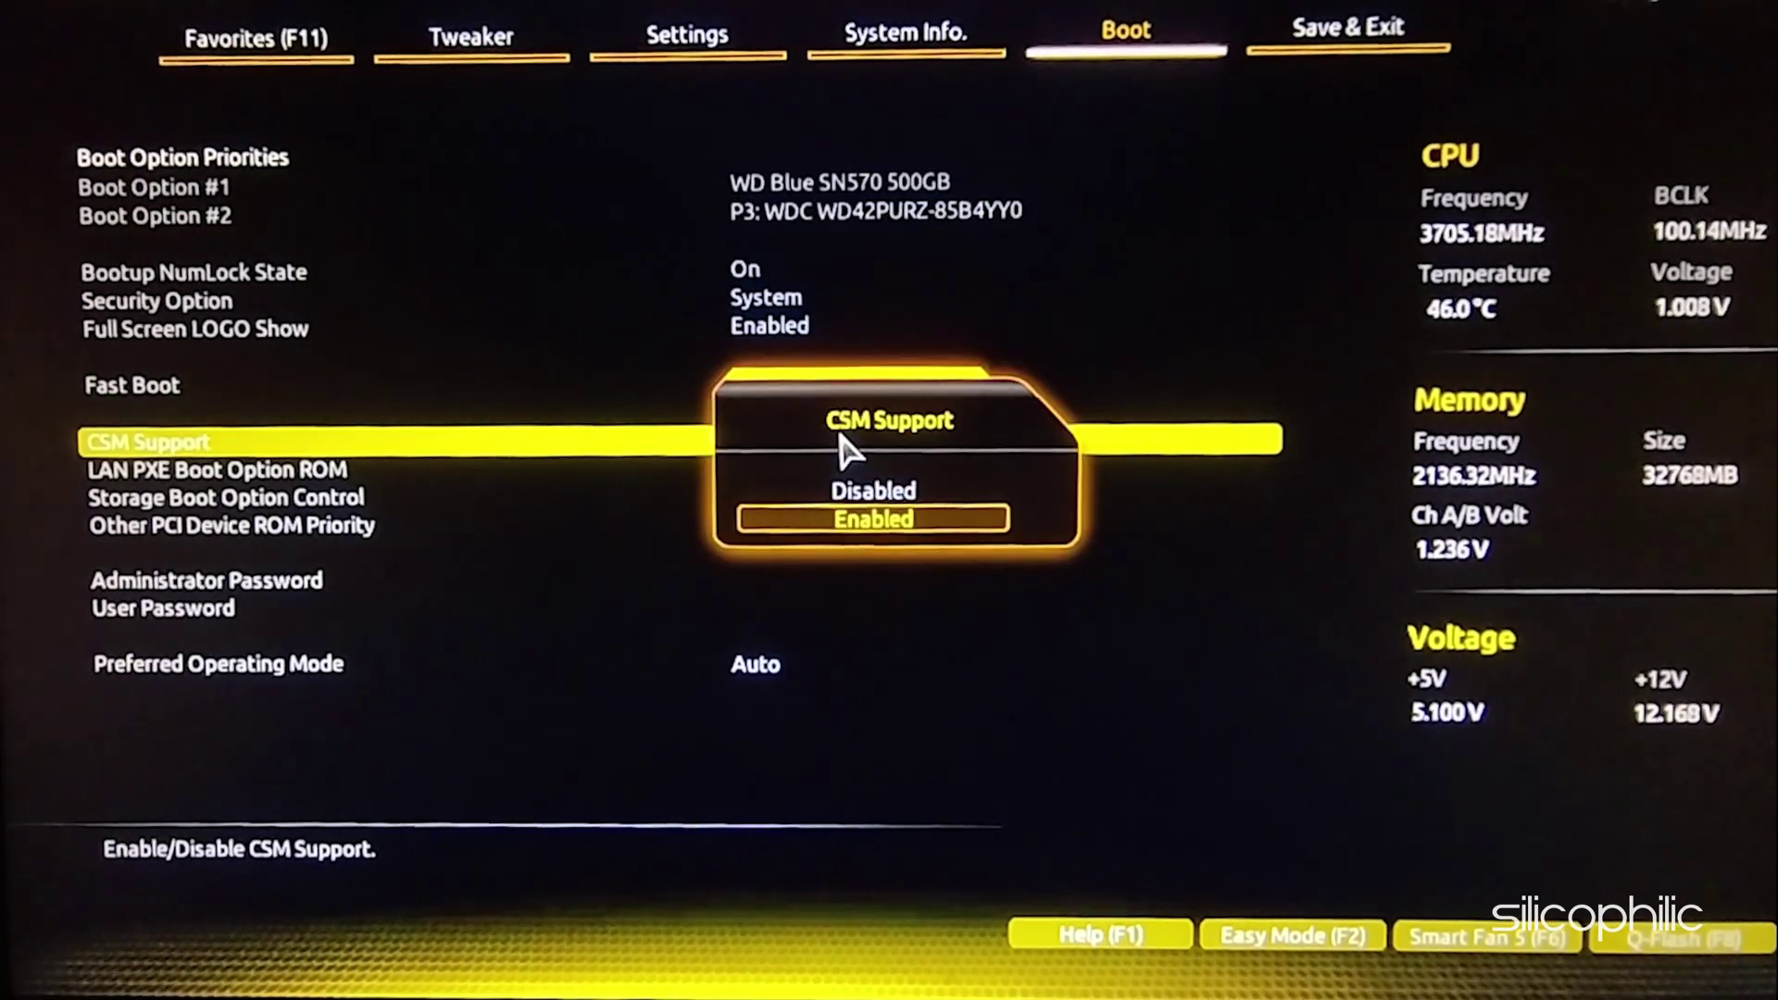
click(939, 503)
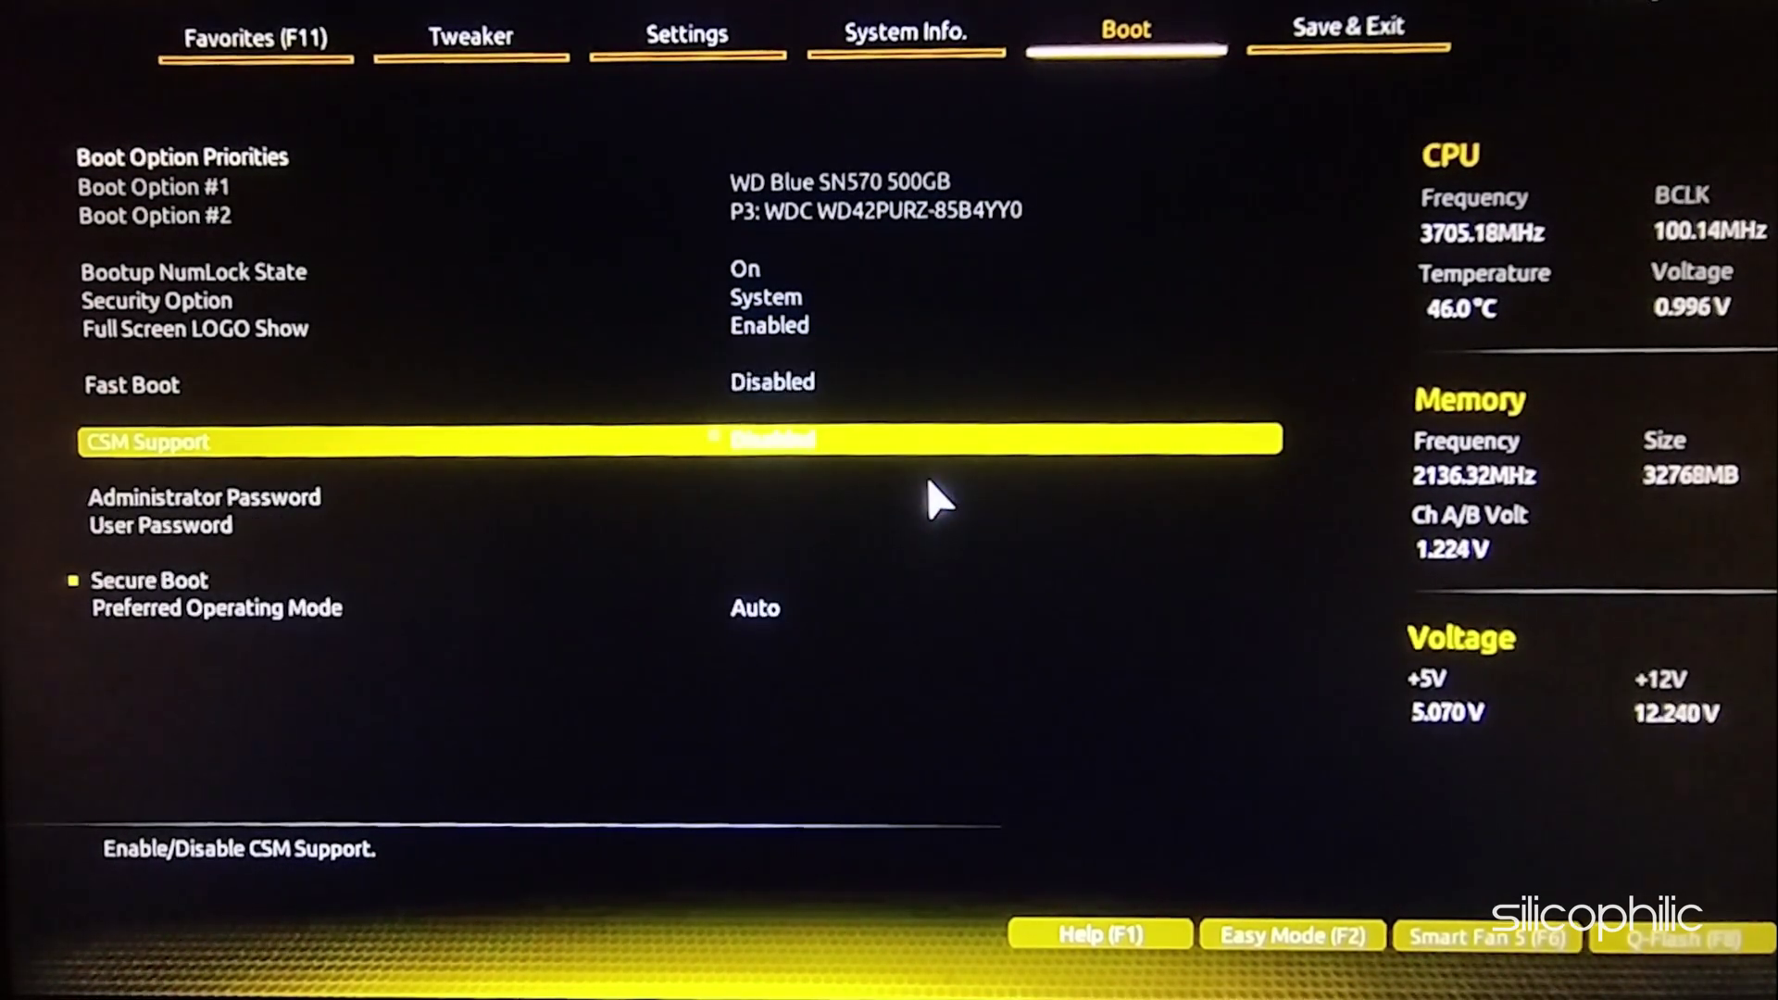
Enable Secure Boot and save the BIOS changes with Save & Exit Setup.
click(208, 595)
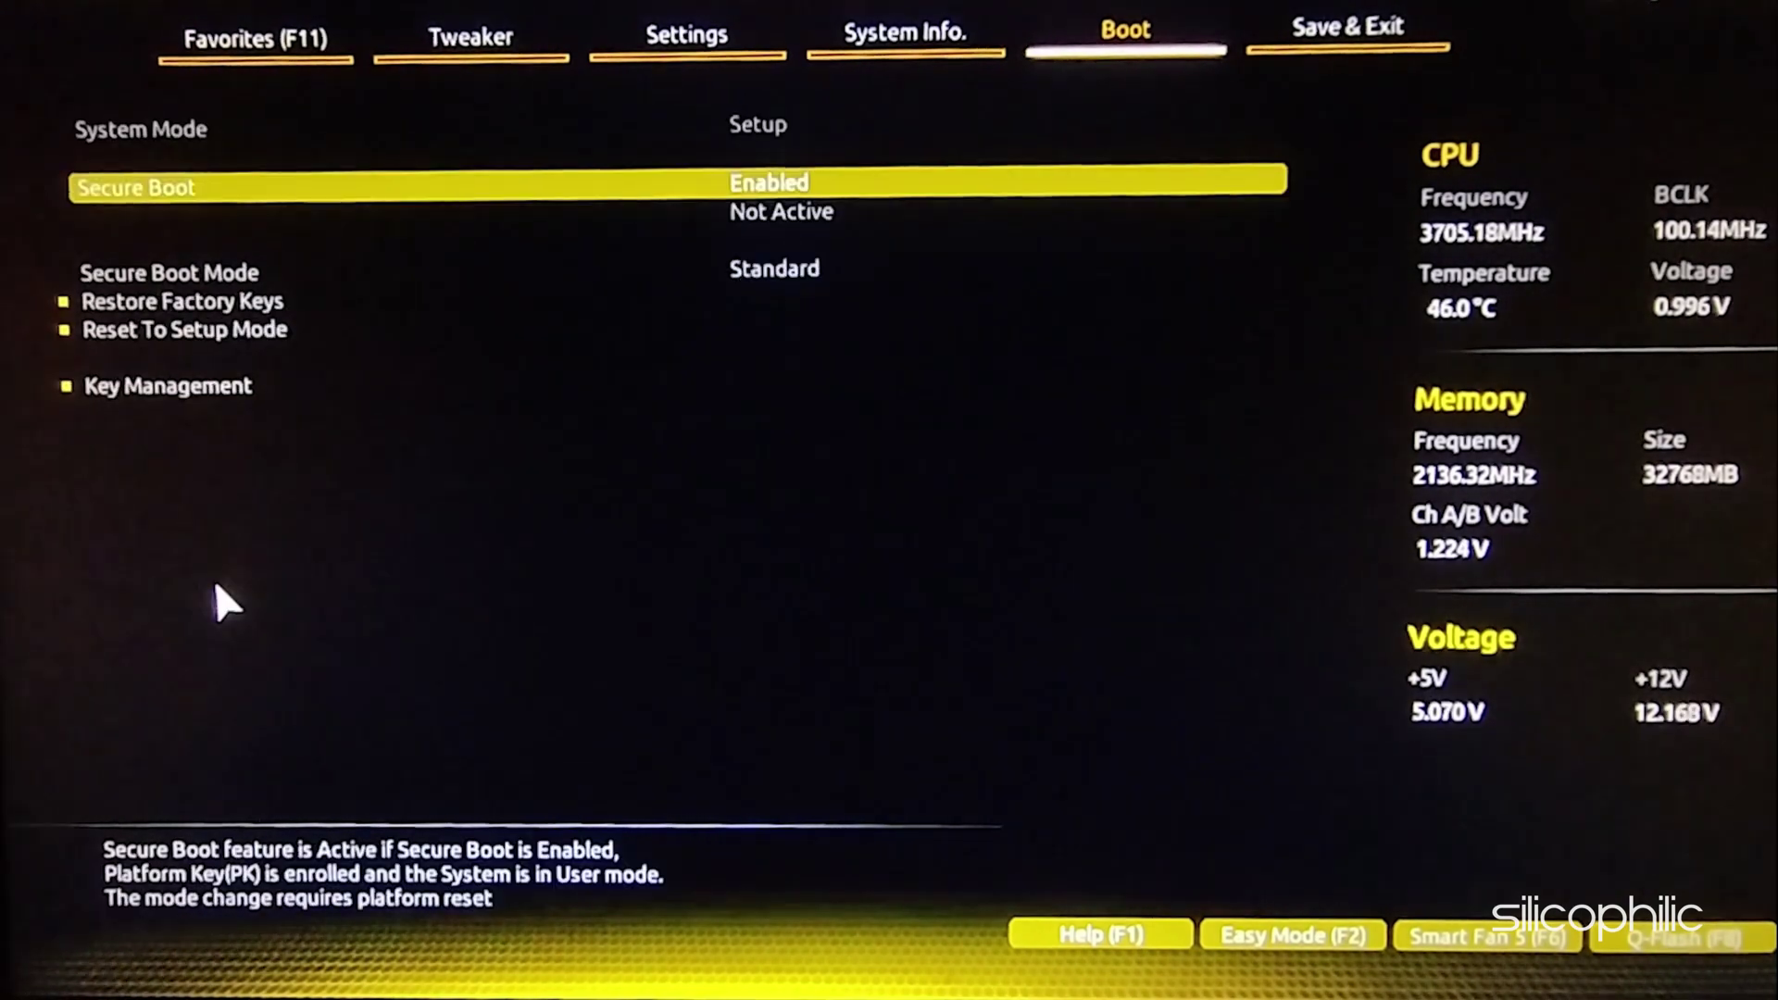
click(834, 186)
click(923, 526)
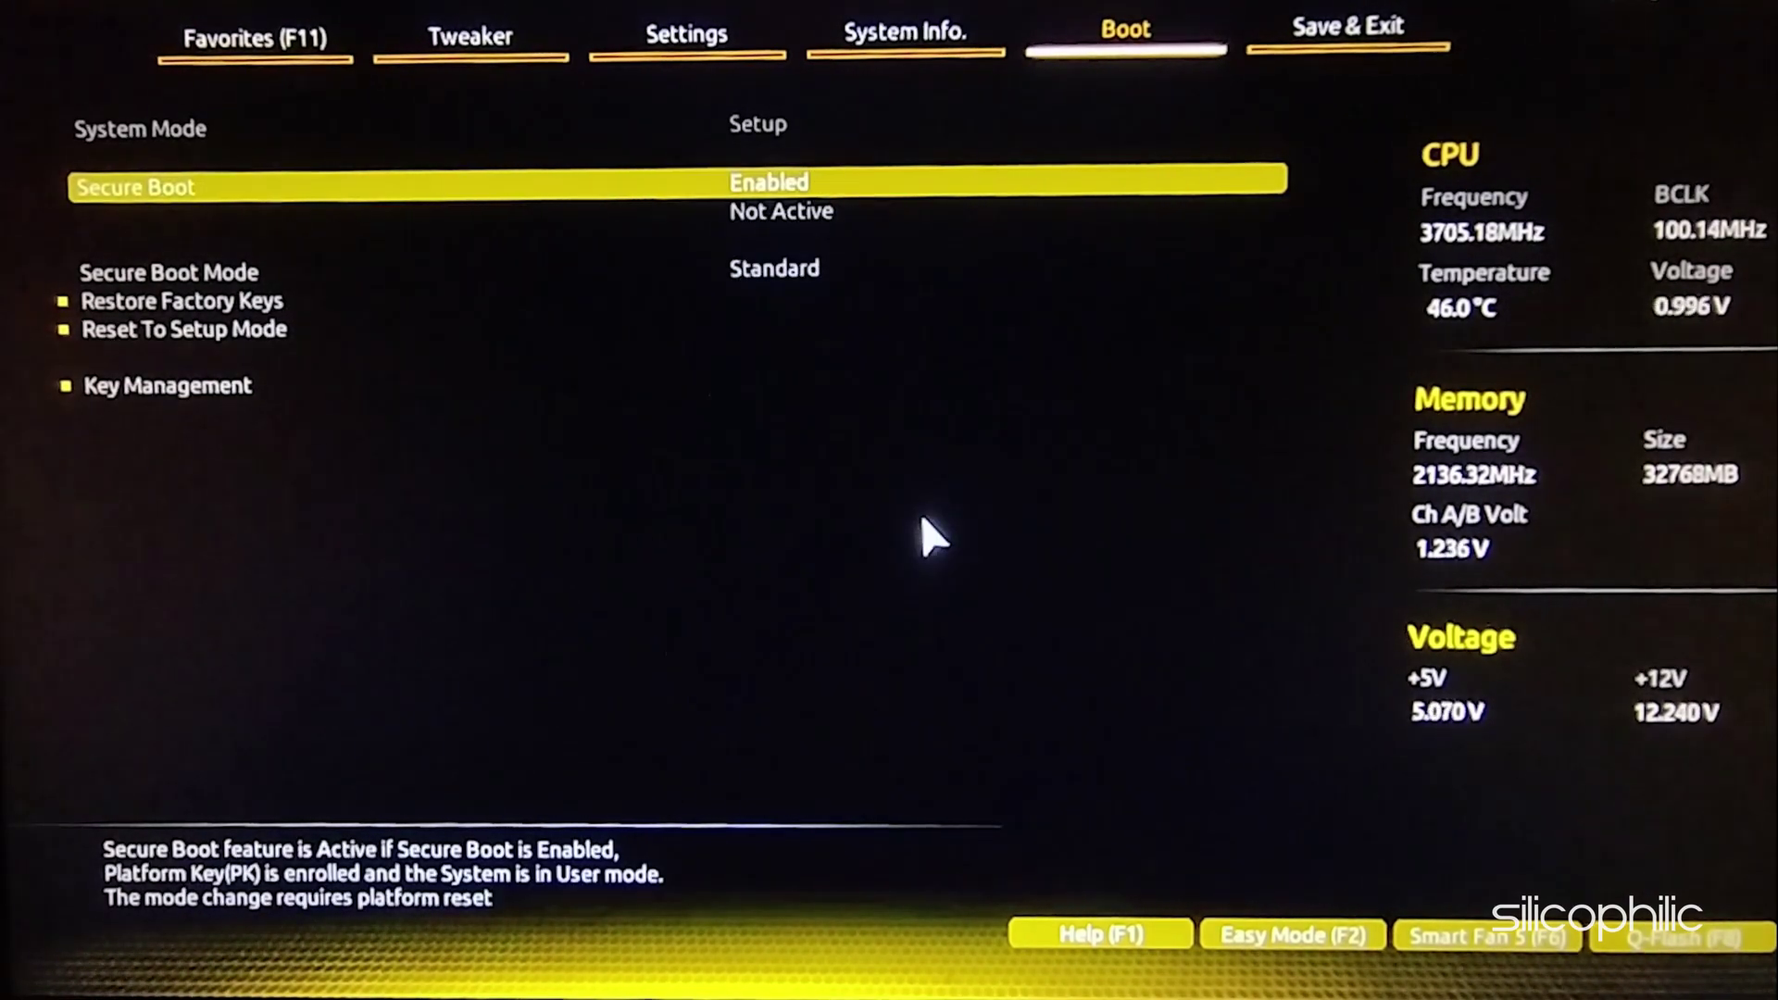
click(1403, 28)
click(257, 163)
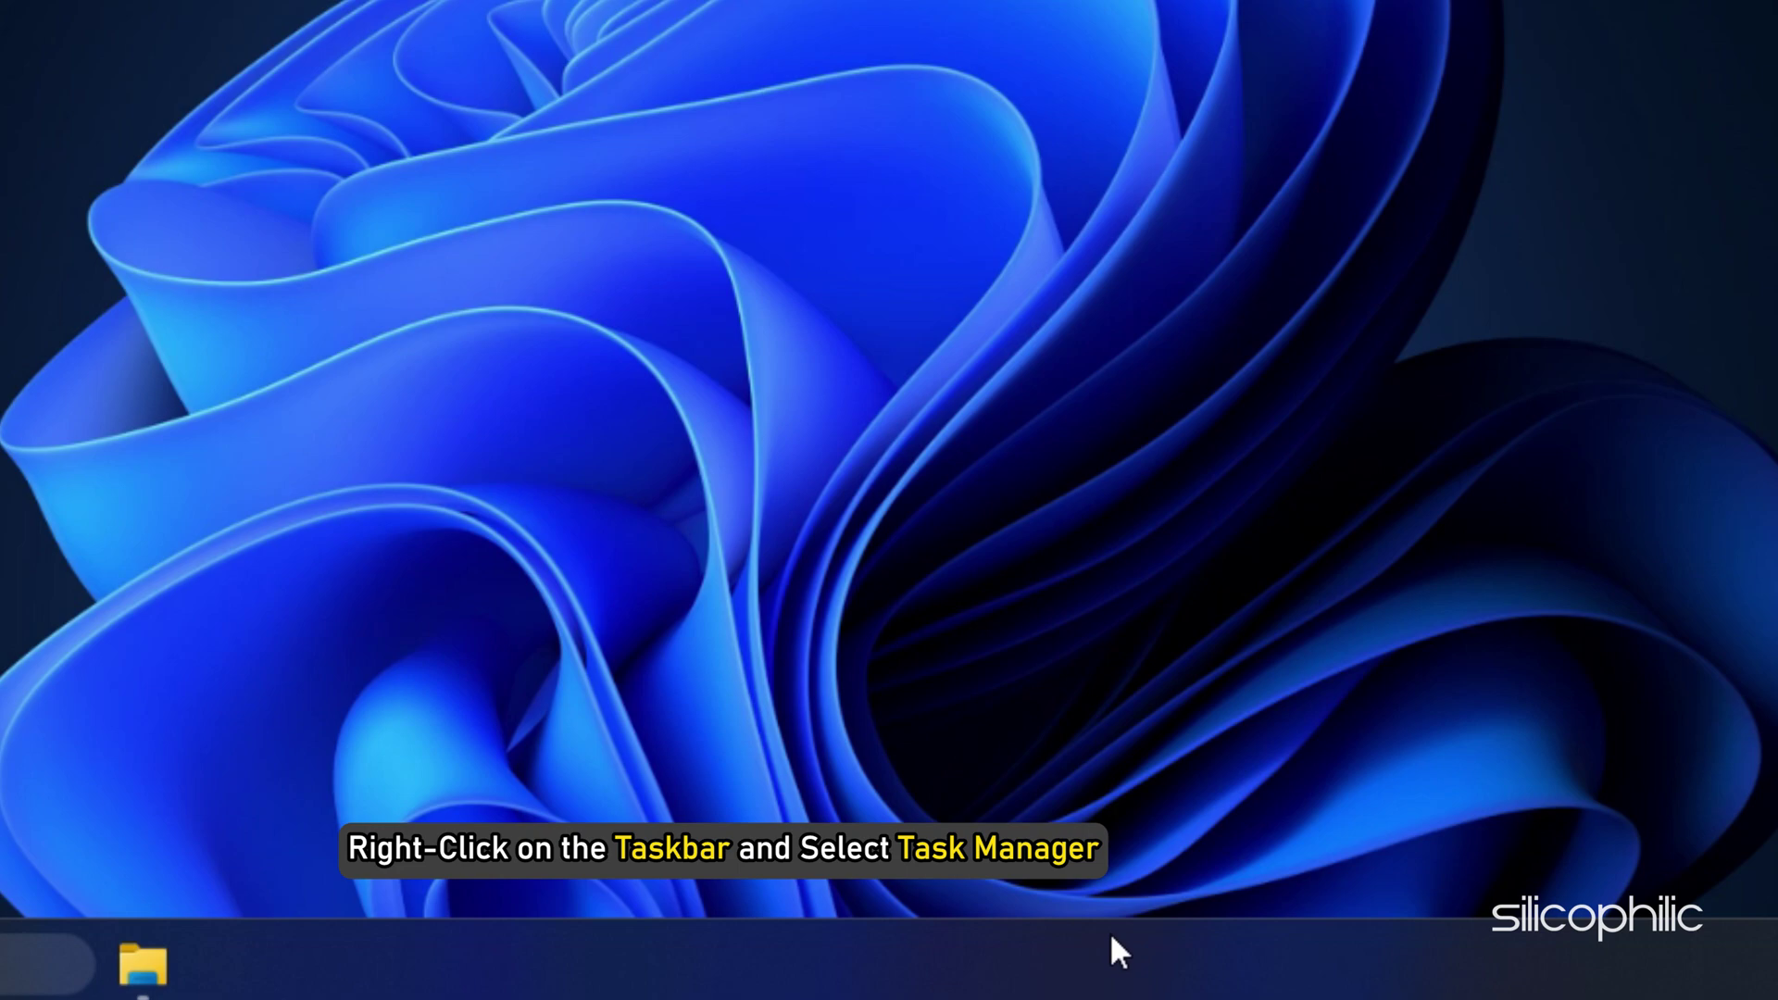
Open Task Manager from the taskbar, end MSIAfterburner, then close Task Manager.
right_click(1110, 933)
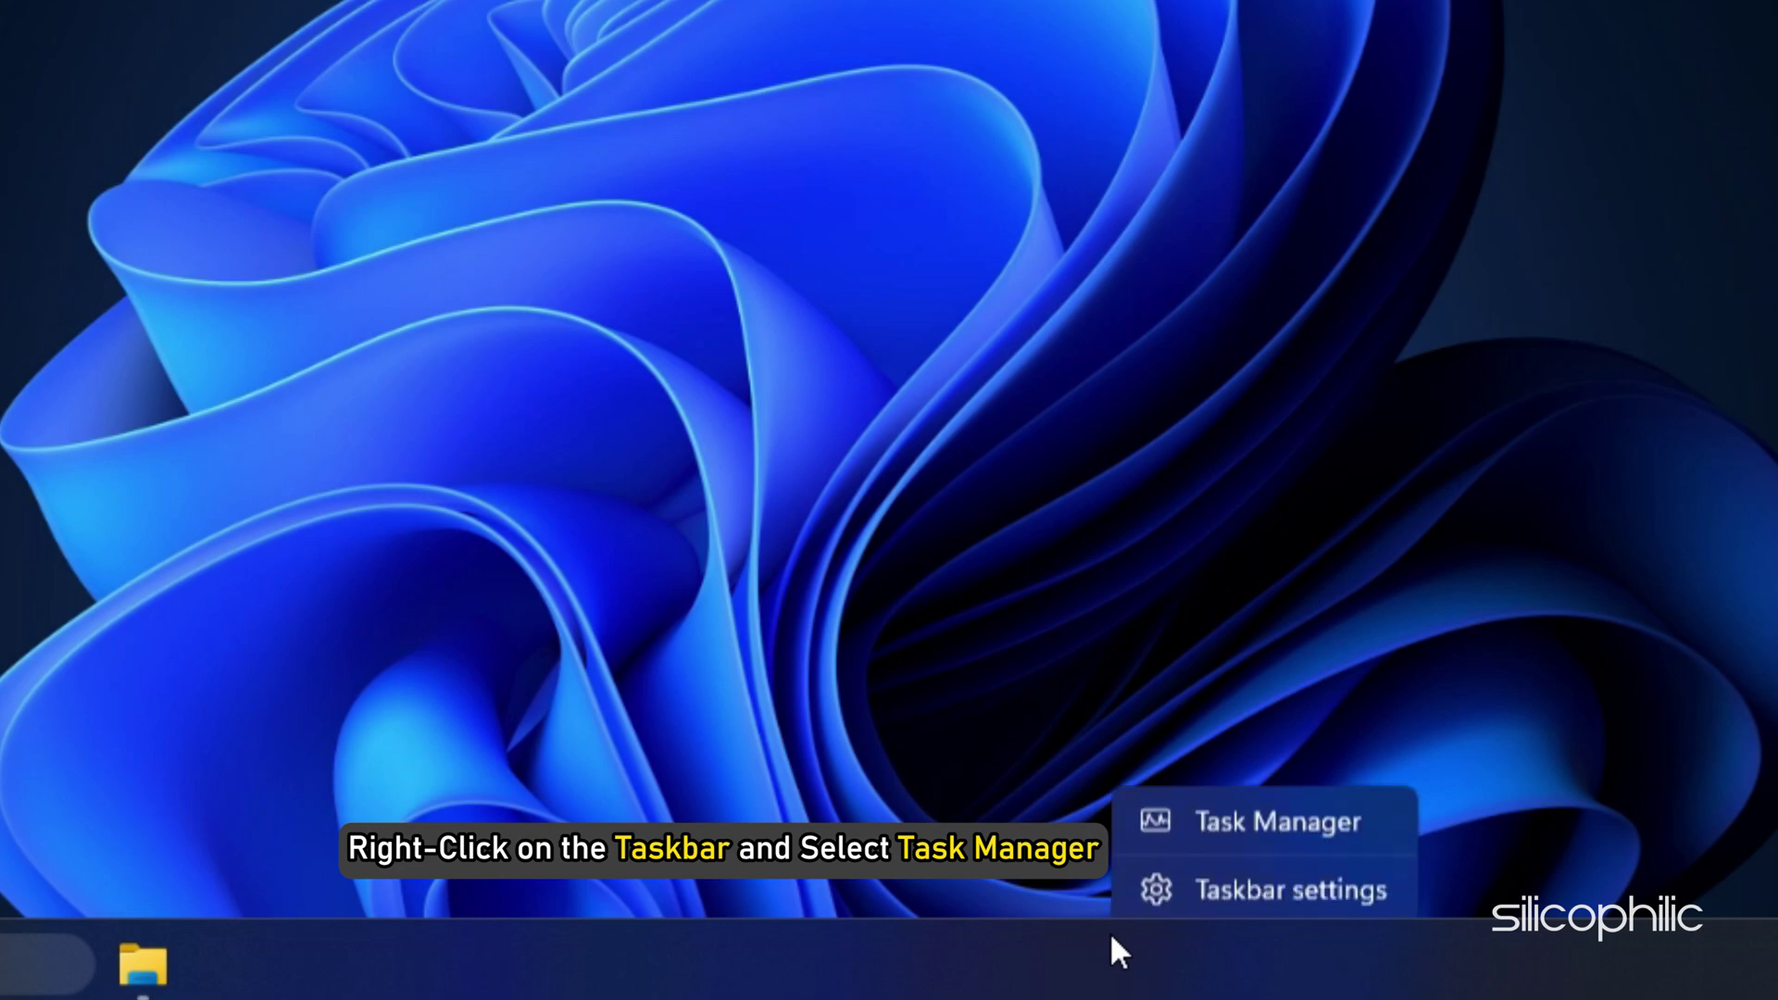
click(1190, 824)
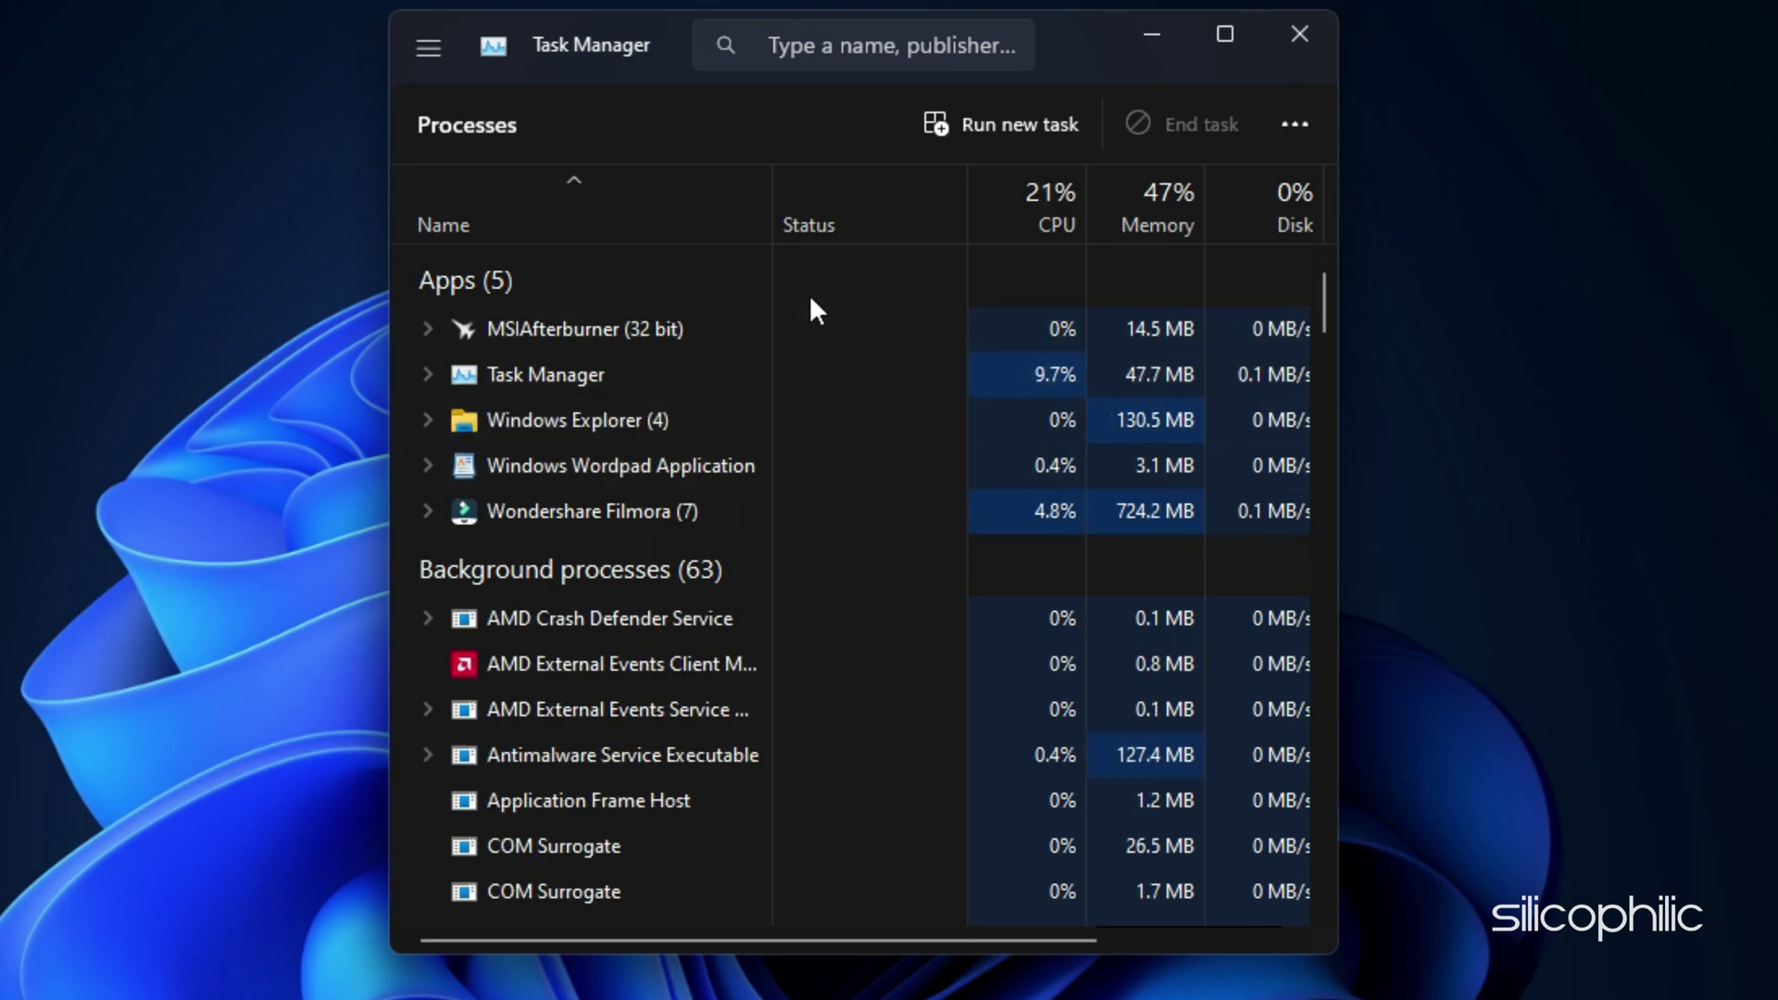
right_click(729, 322)
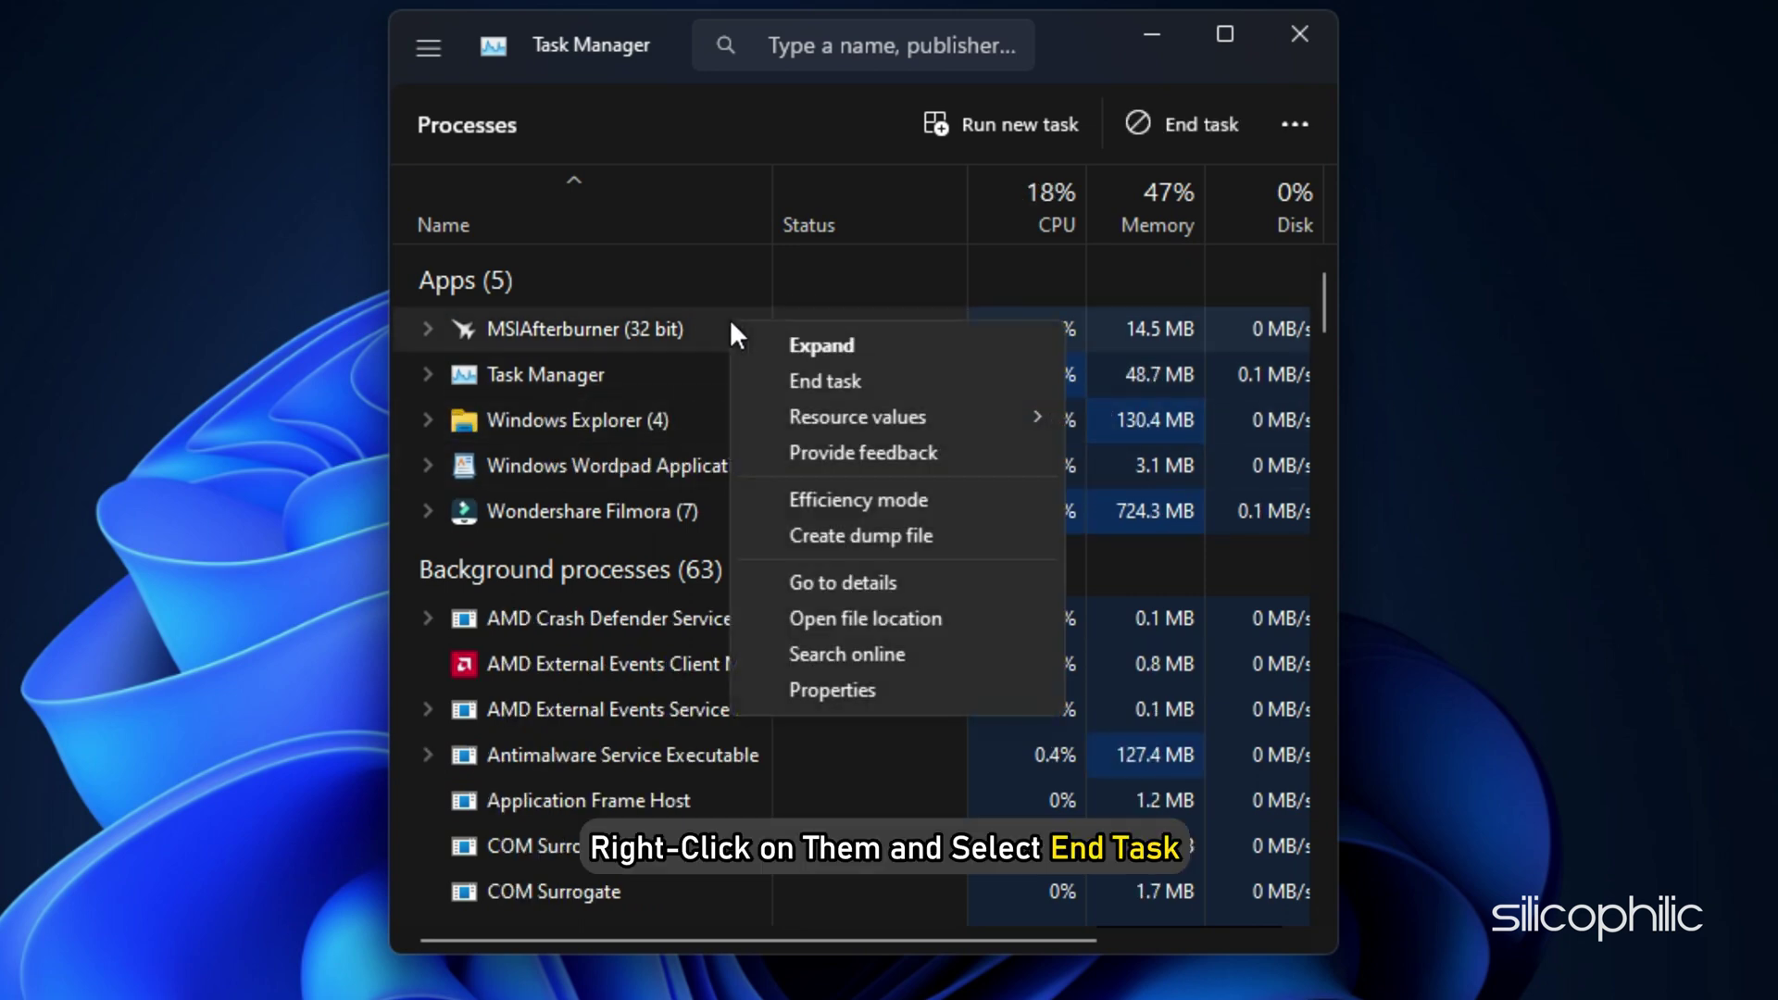
click(824, 380)
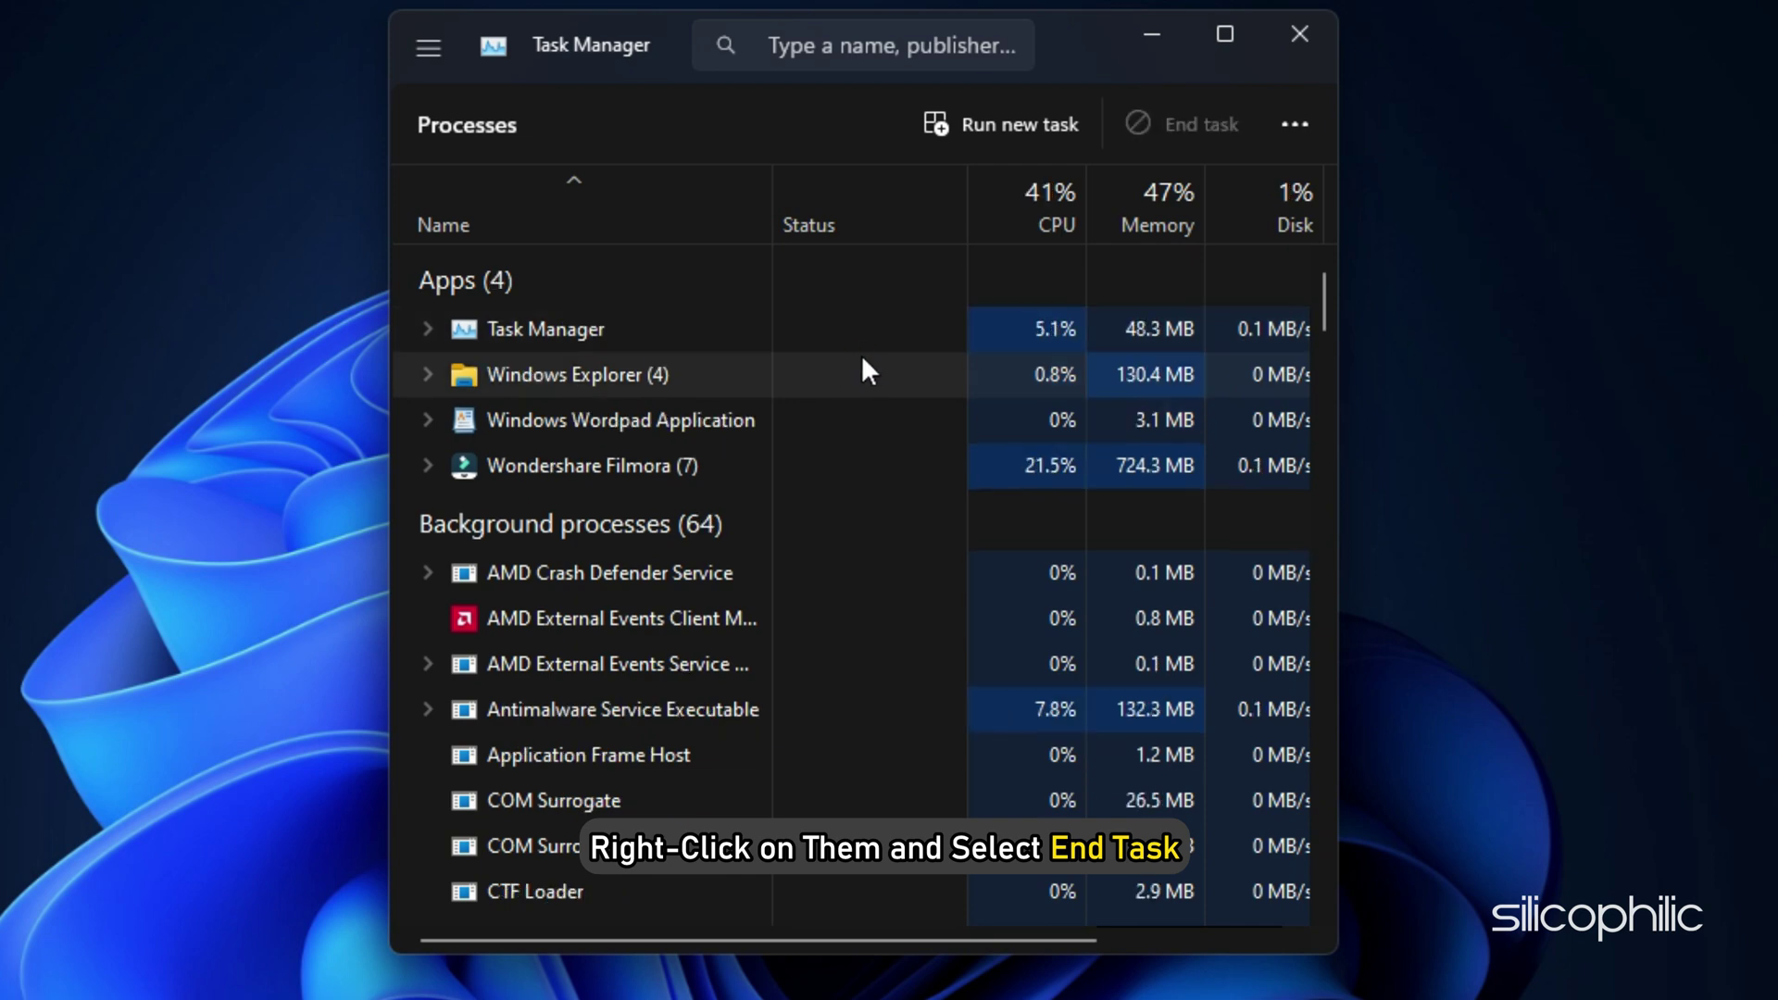
click(1319, 28)
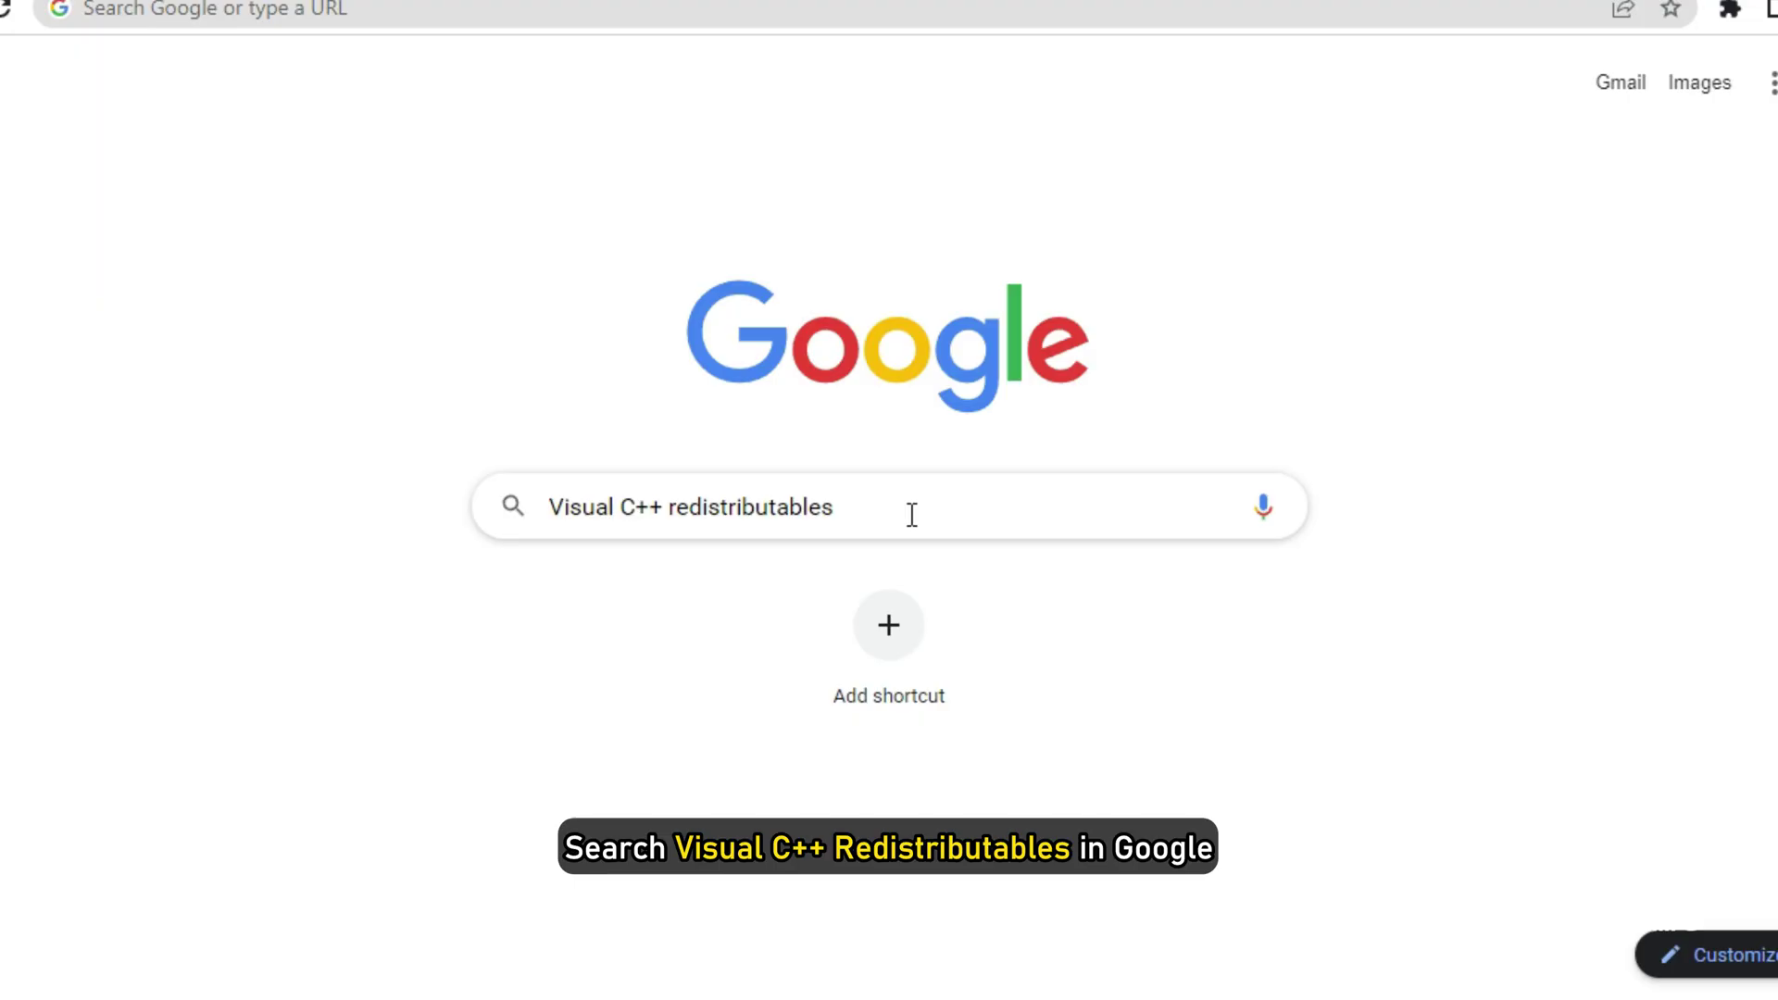
Search 'Visual C++ redistributables', open the Microsoft Learn article, and download the x64 vc_redist.
key(Return)
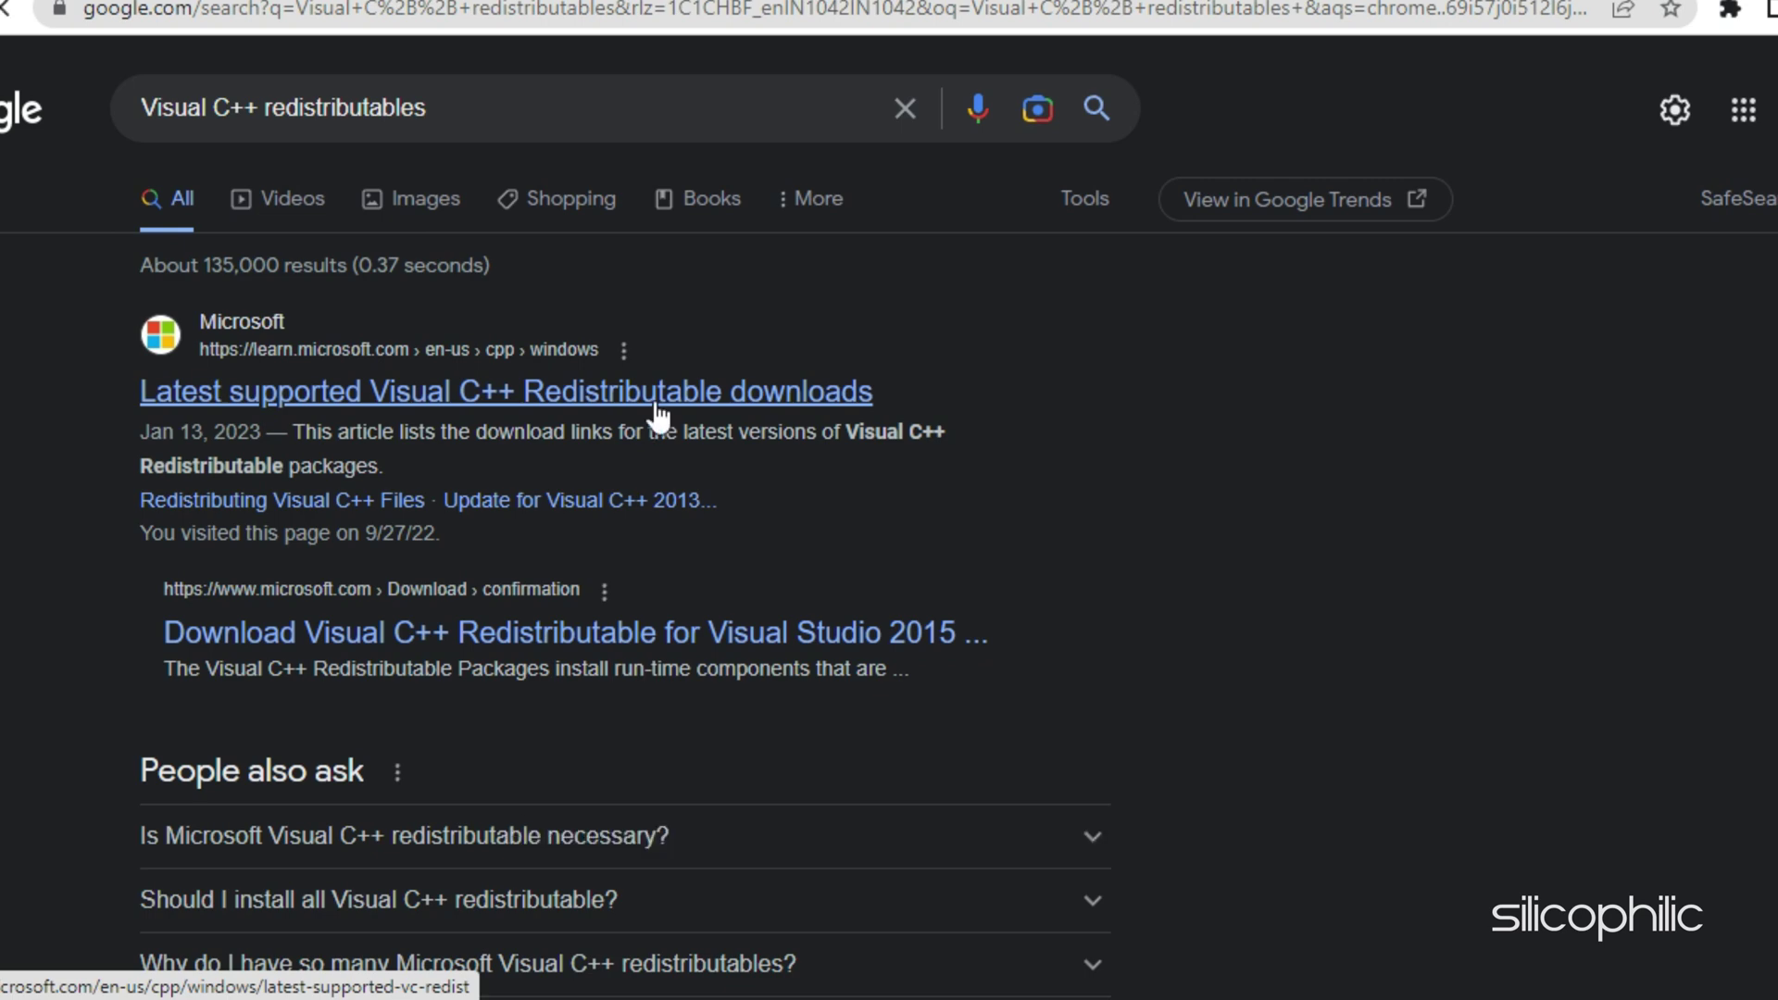
click(657, 417)
scroll(714, 391, down, 2)
scroll(716, 391, down, 4)
scroll(719, 406, up, 1)
scroll(777, 479, down, 1)
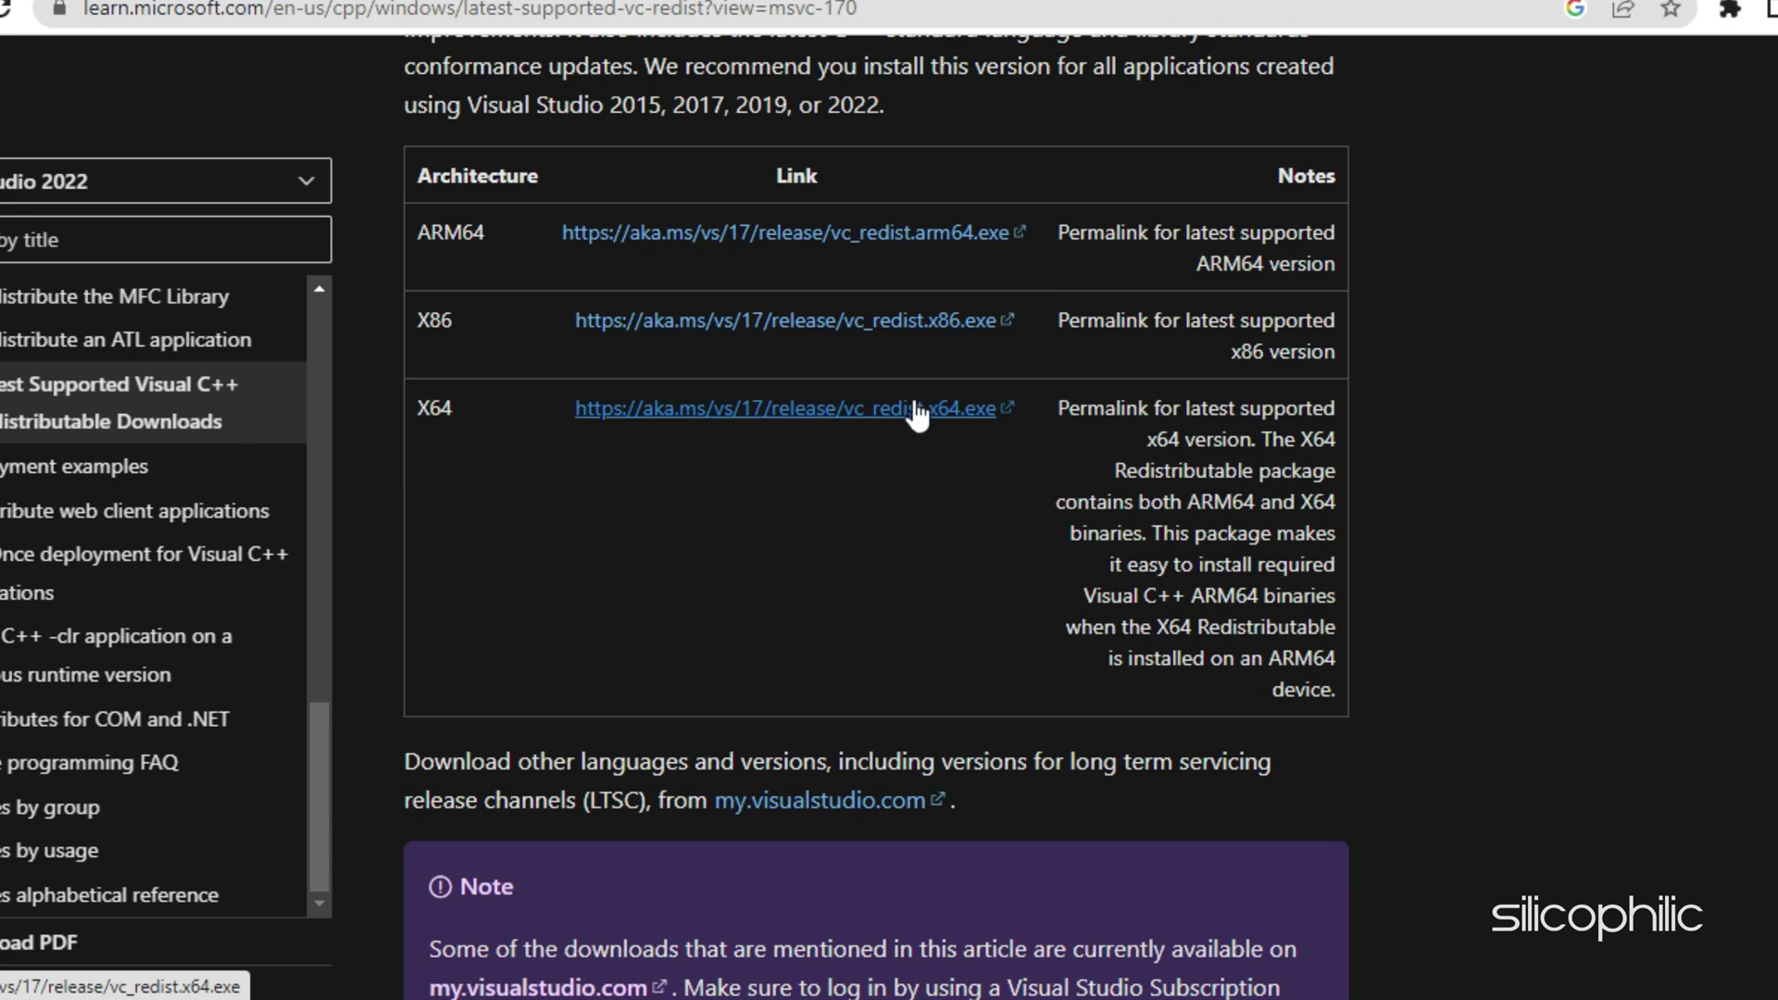
click(913, 407)
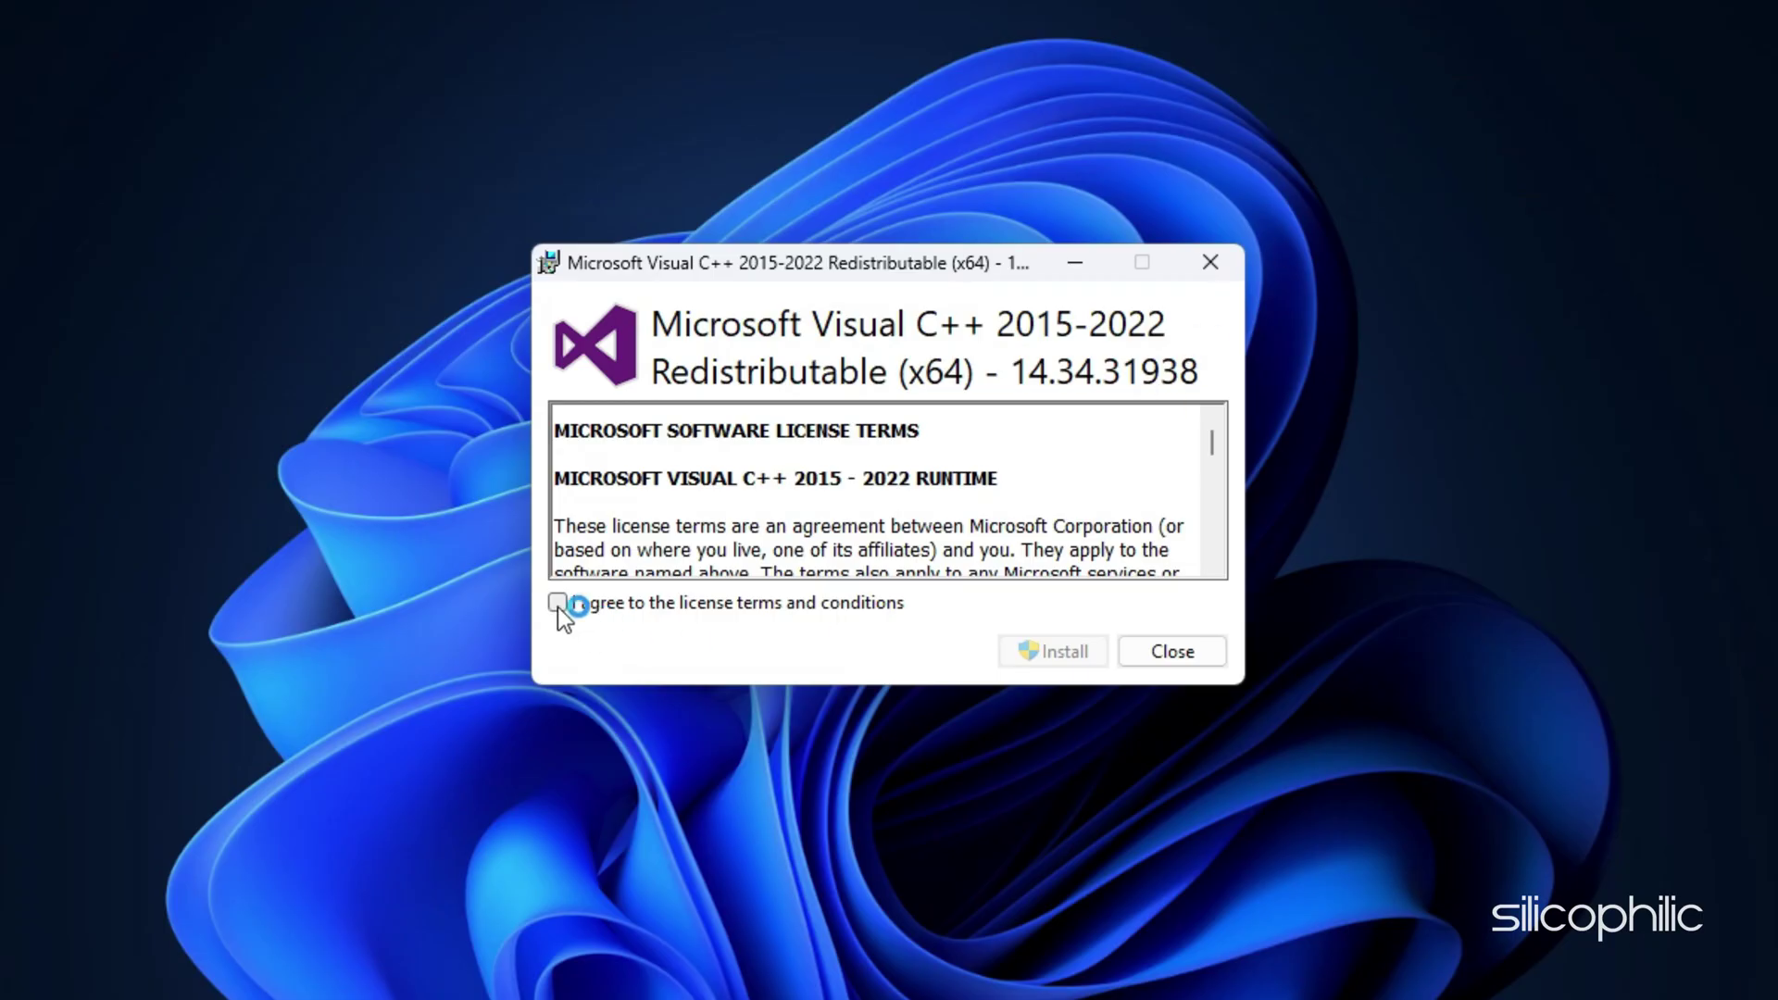
Accept the license, install the 2015-2022 x64 redistributable with UAC approval, and close the installer.
click(559, 603)
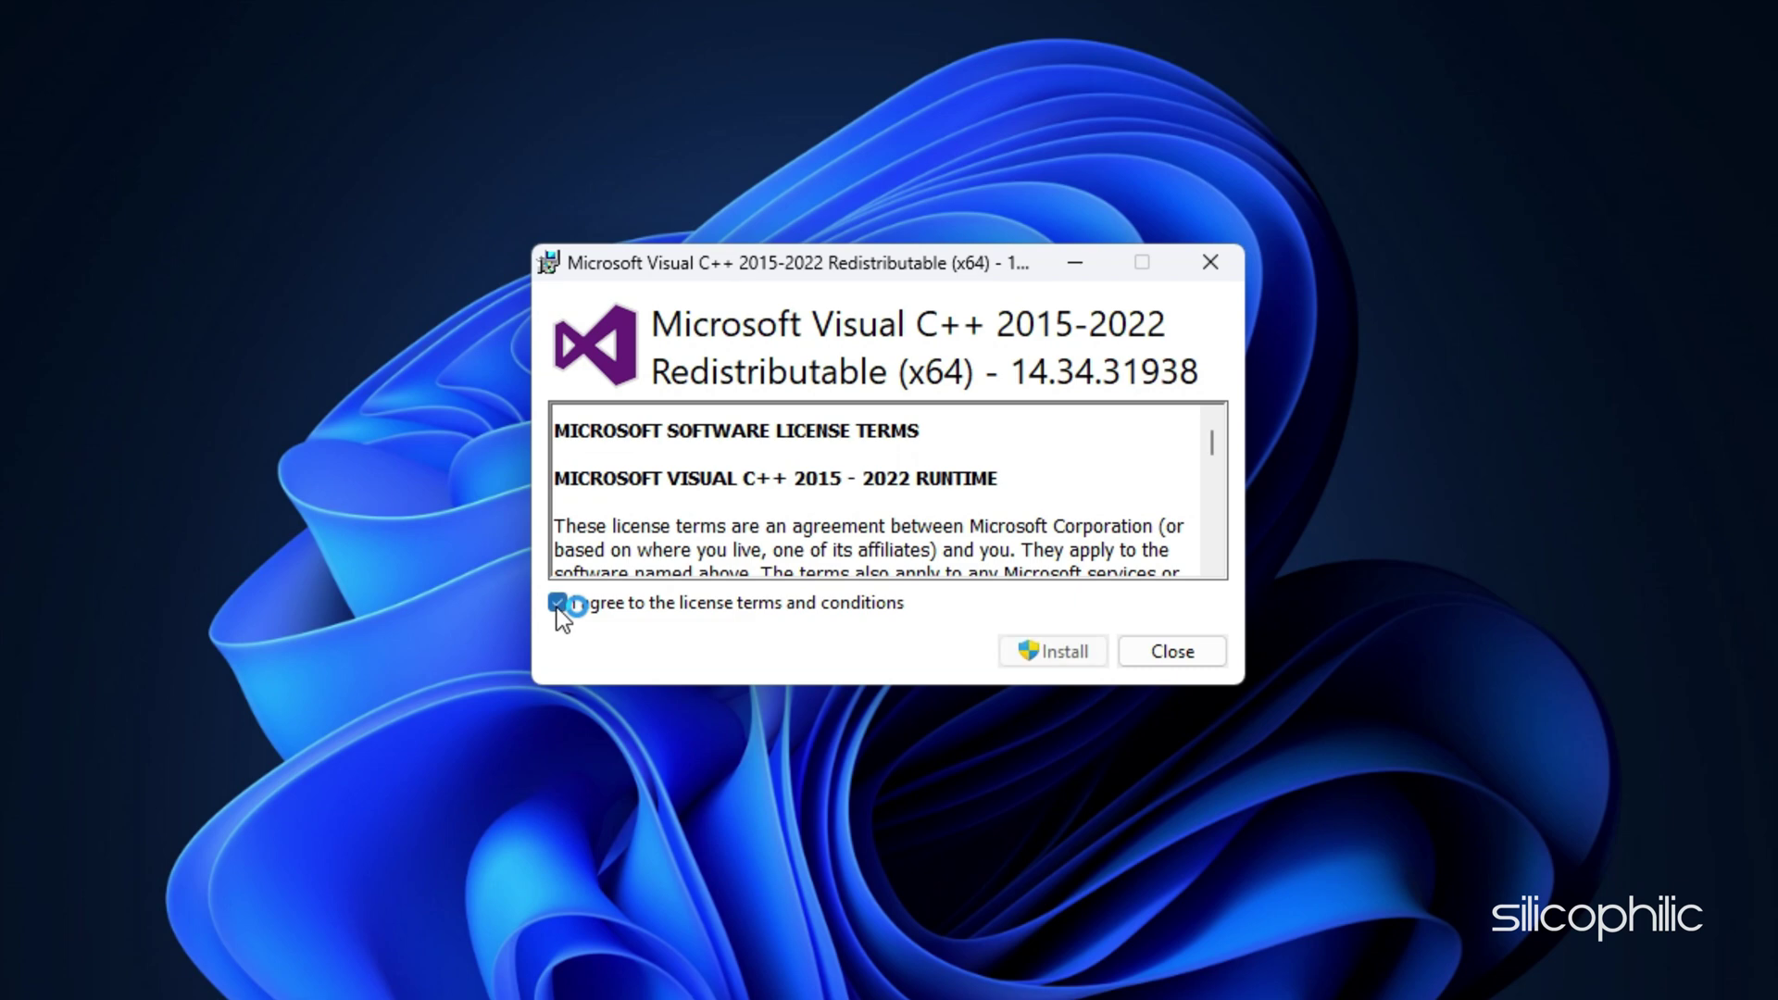
click(1067, 653)
click(744, 711)
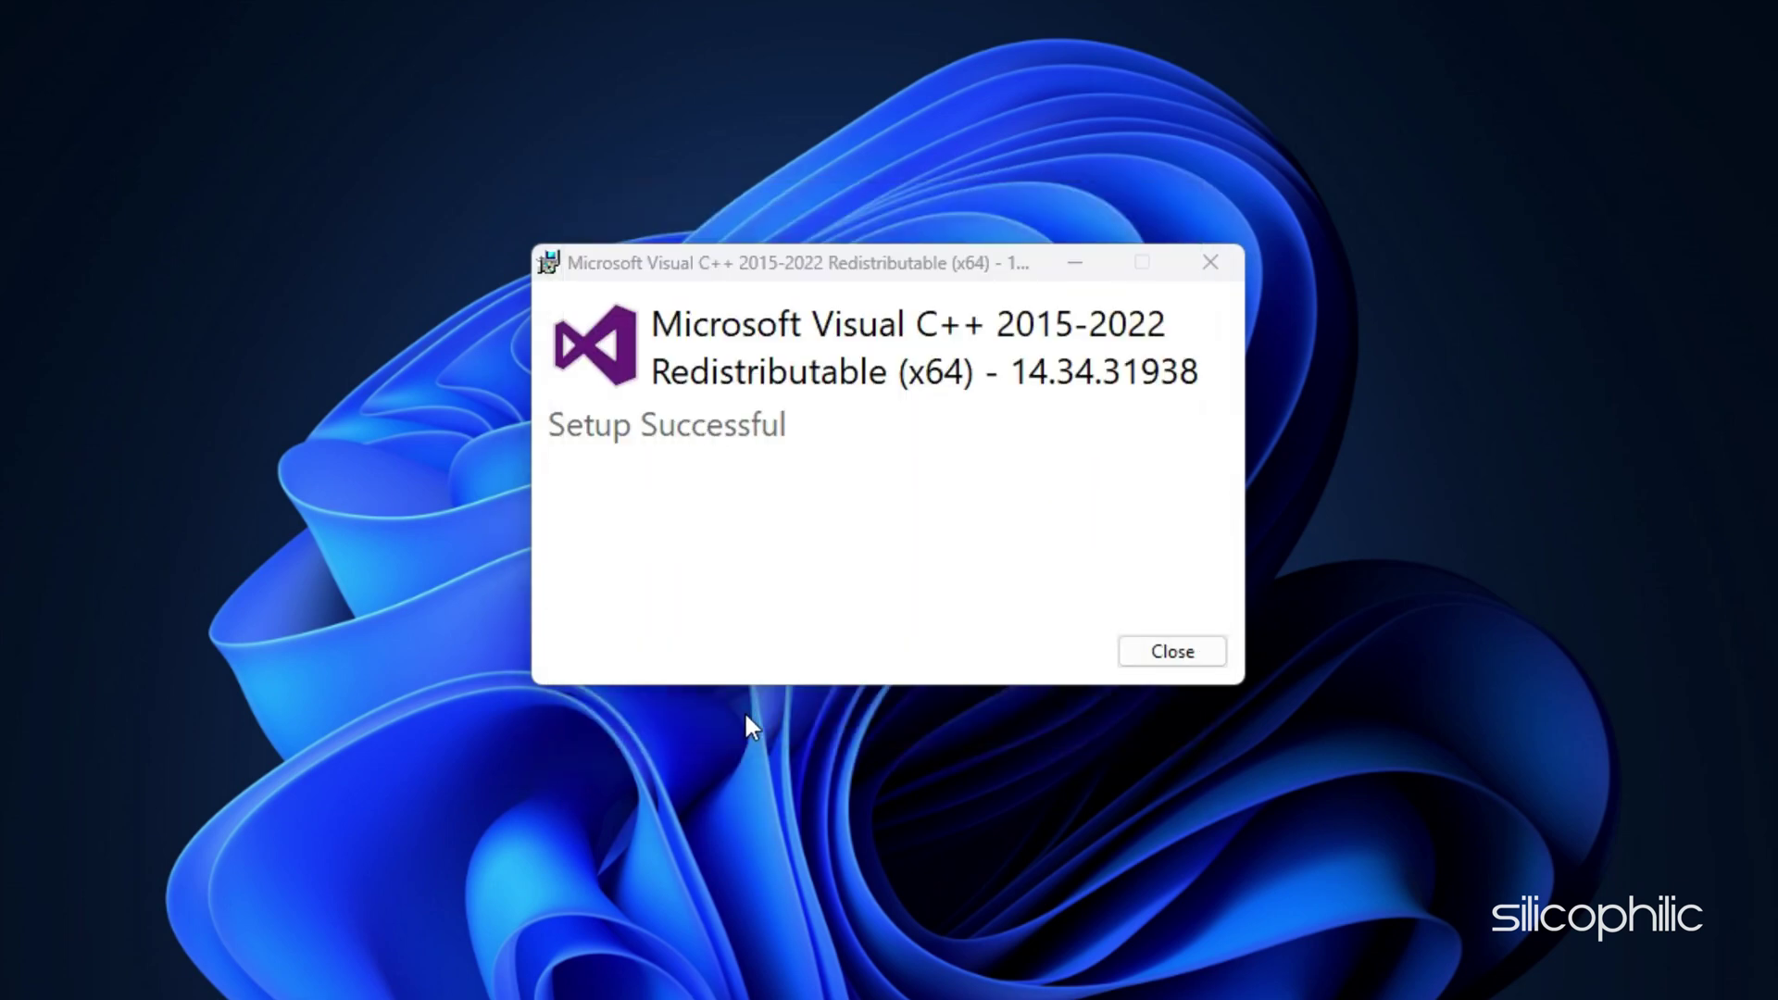
click(1212, 265)
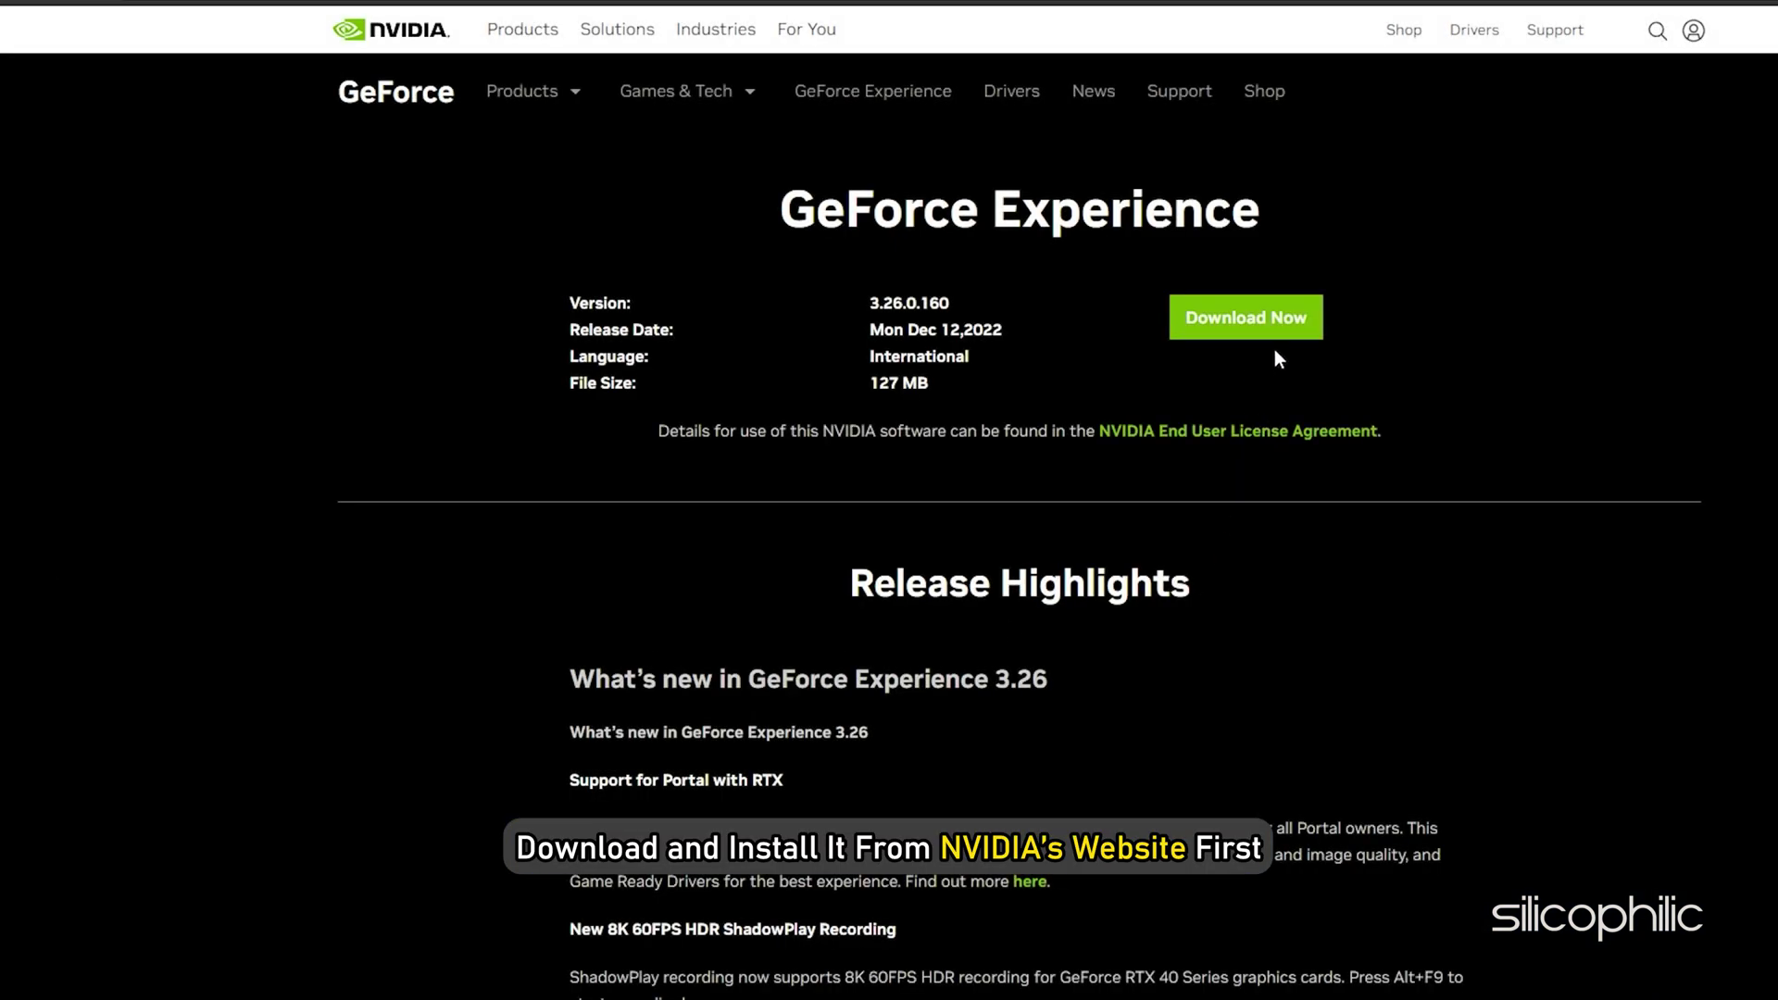
Download GeForce Experience, then check for driver updates in its Drivers tab and in AMD Software.
click(1315, 326)
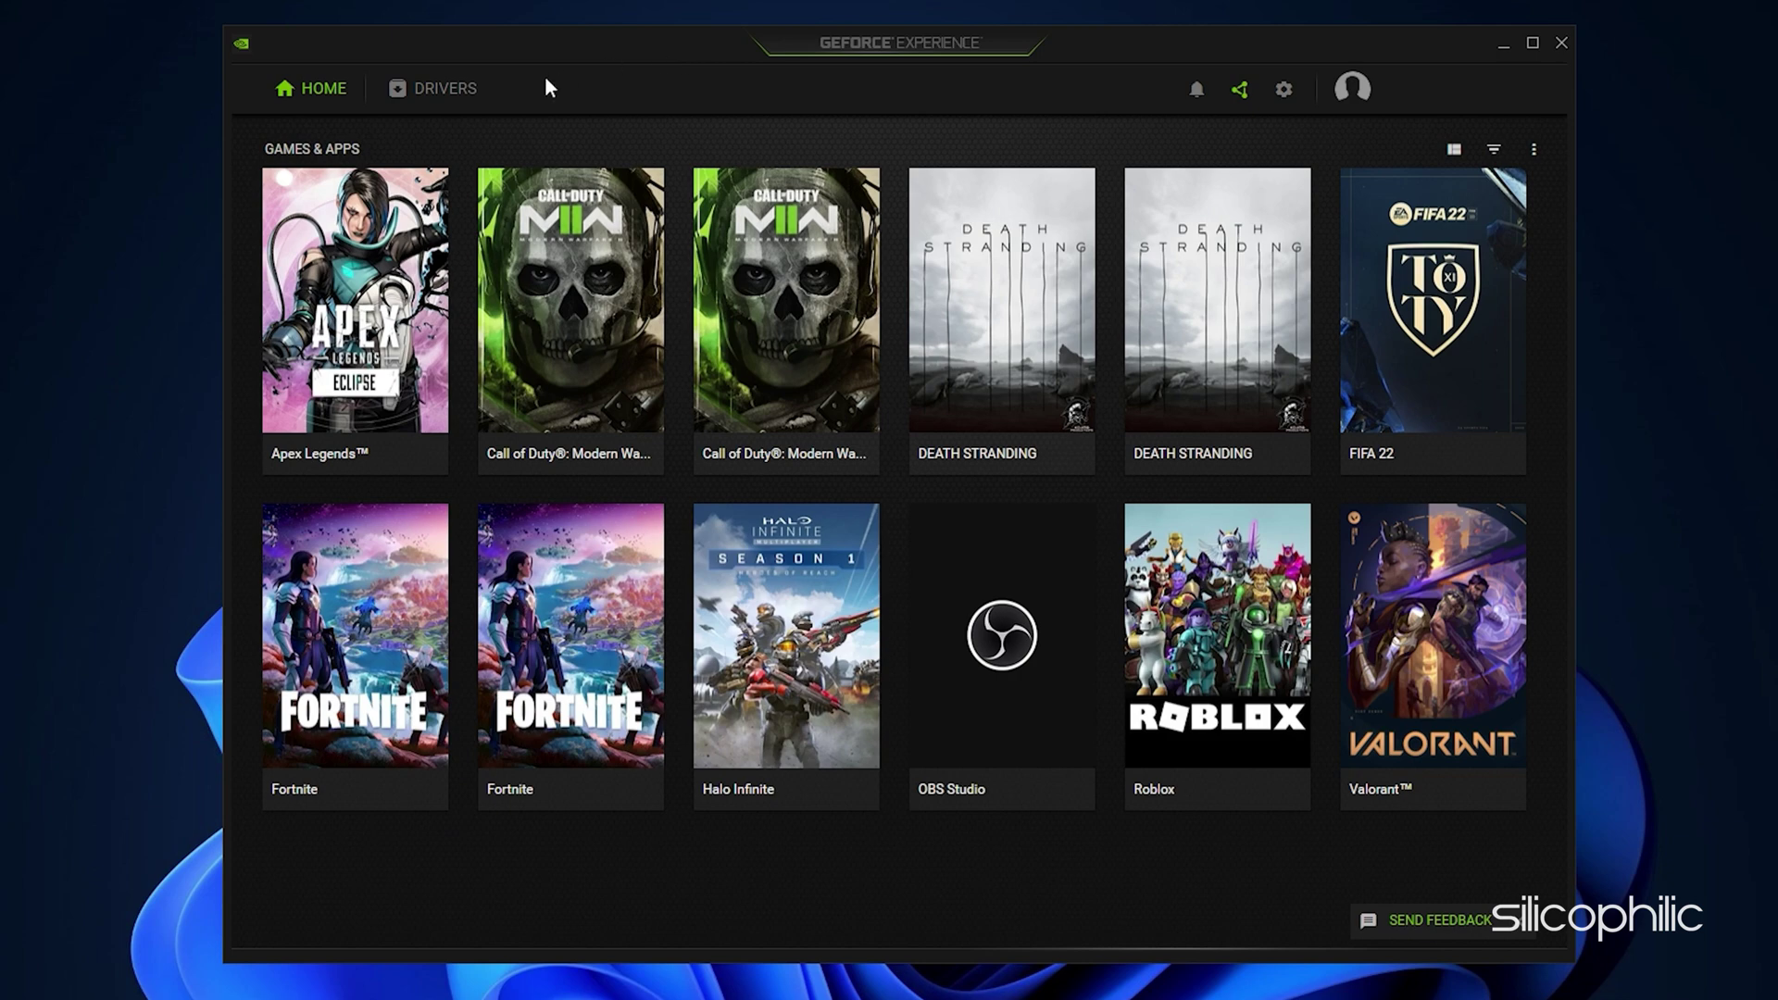
click(471, 98)
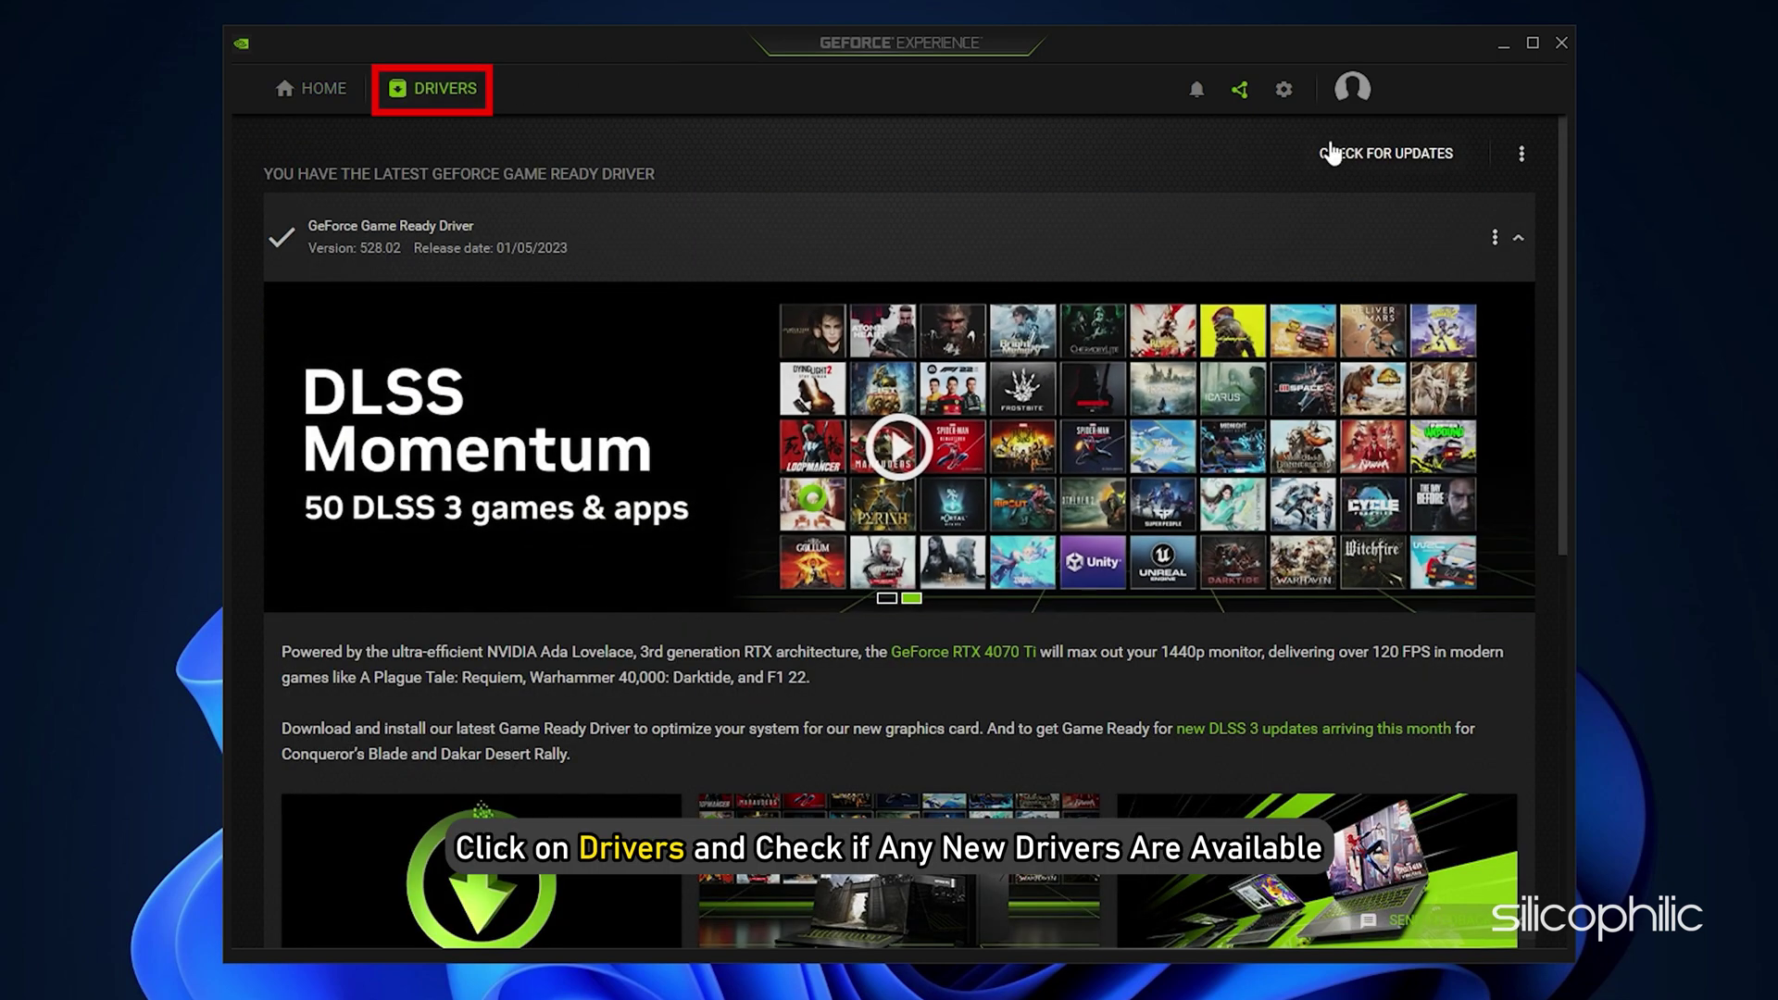
click(1457, 161)
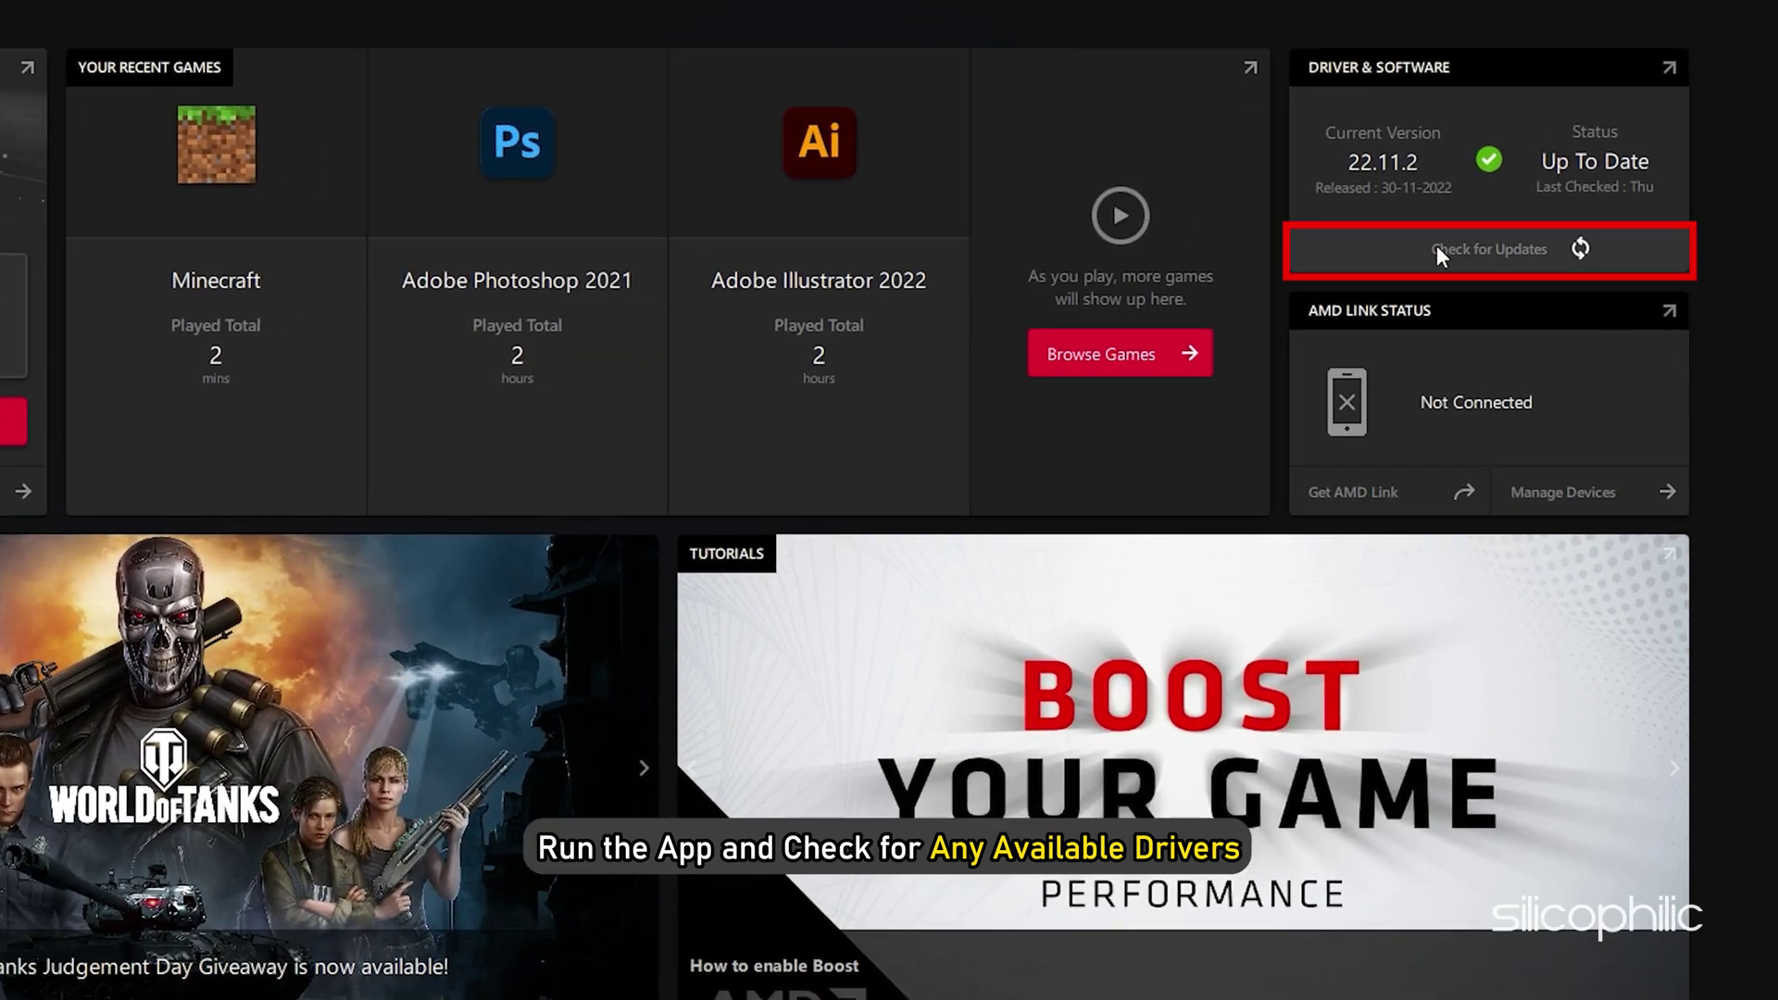
click(1379, 248)
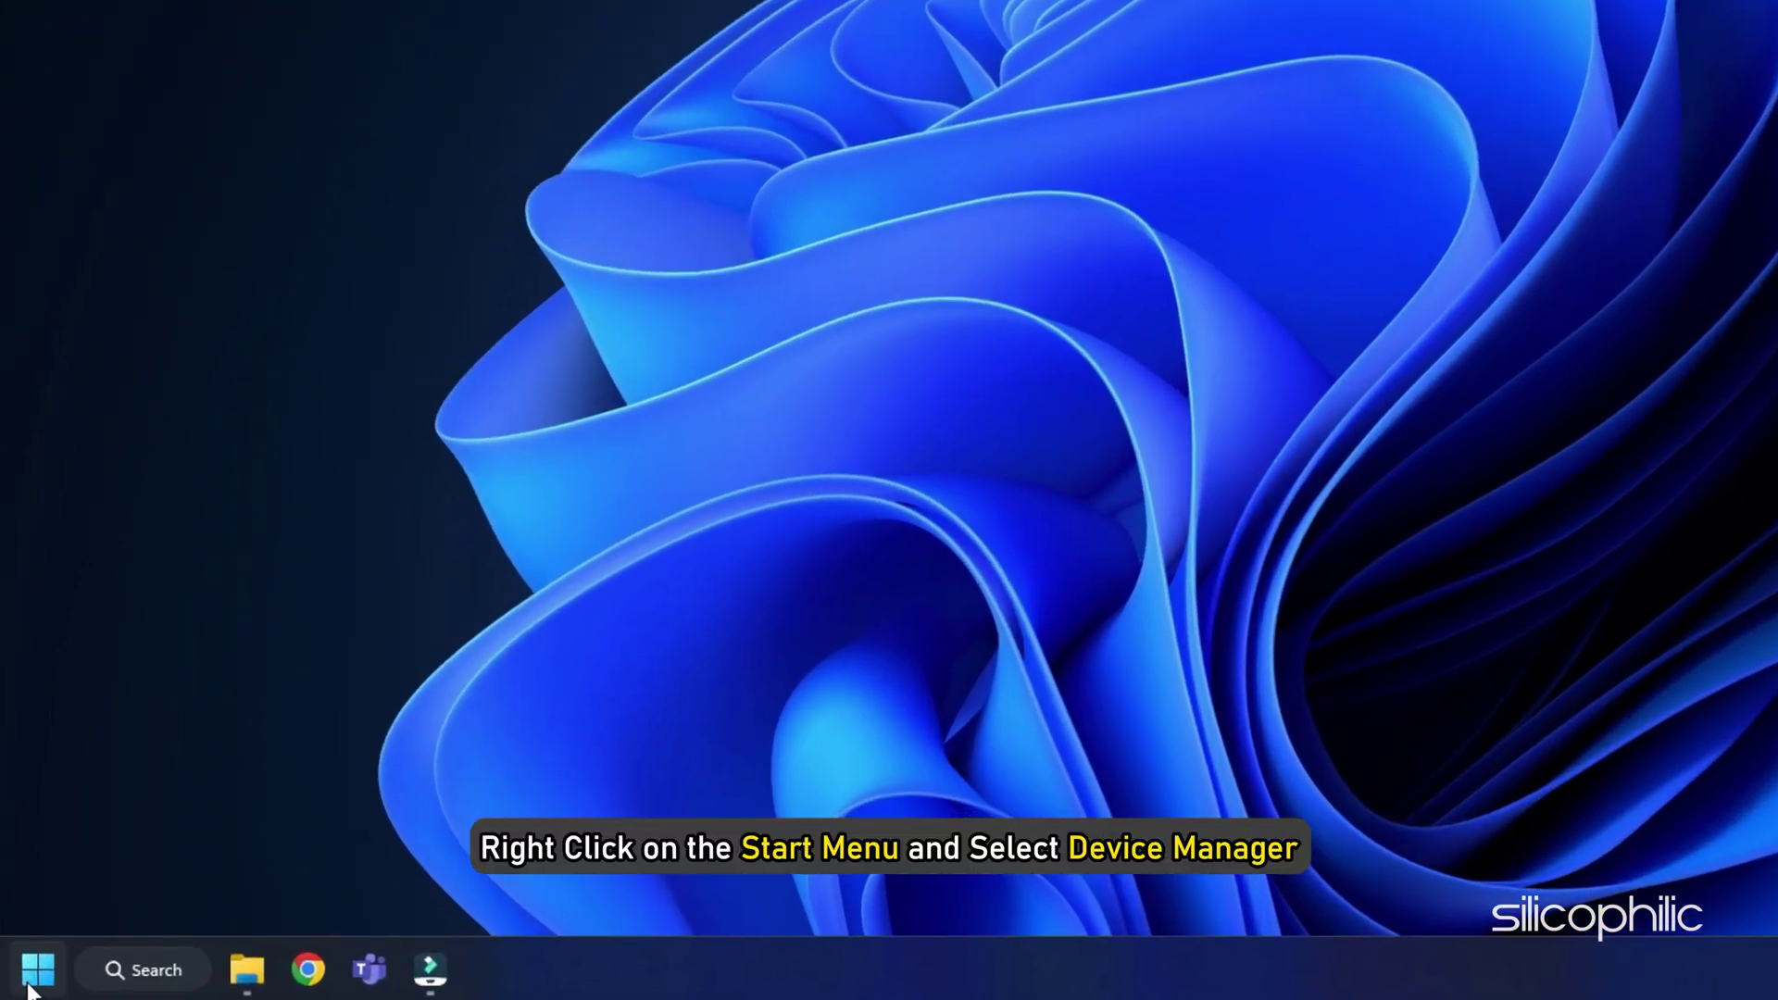
Uninstall the NVIDIA GeForce RTX 3070 and its driver under Display adapters, then close Device Manager.
right_click(32, 987)
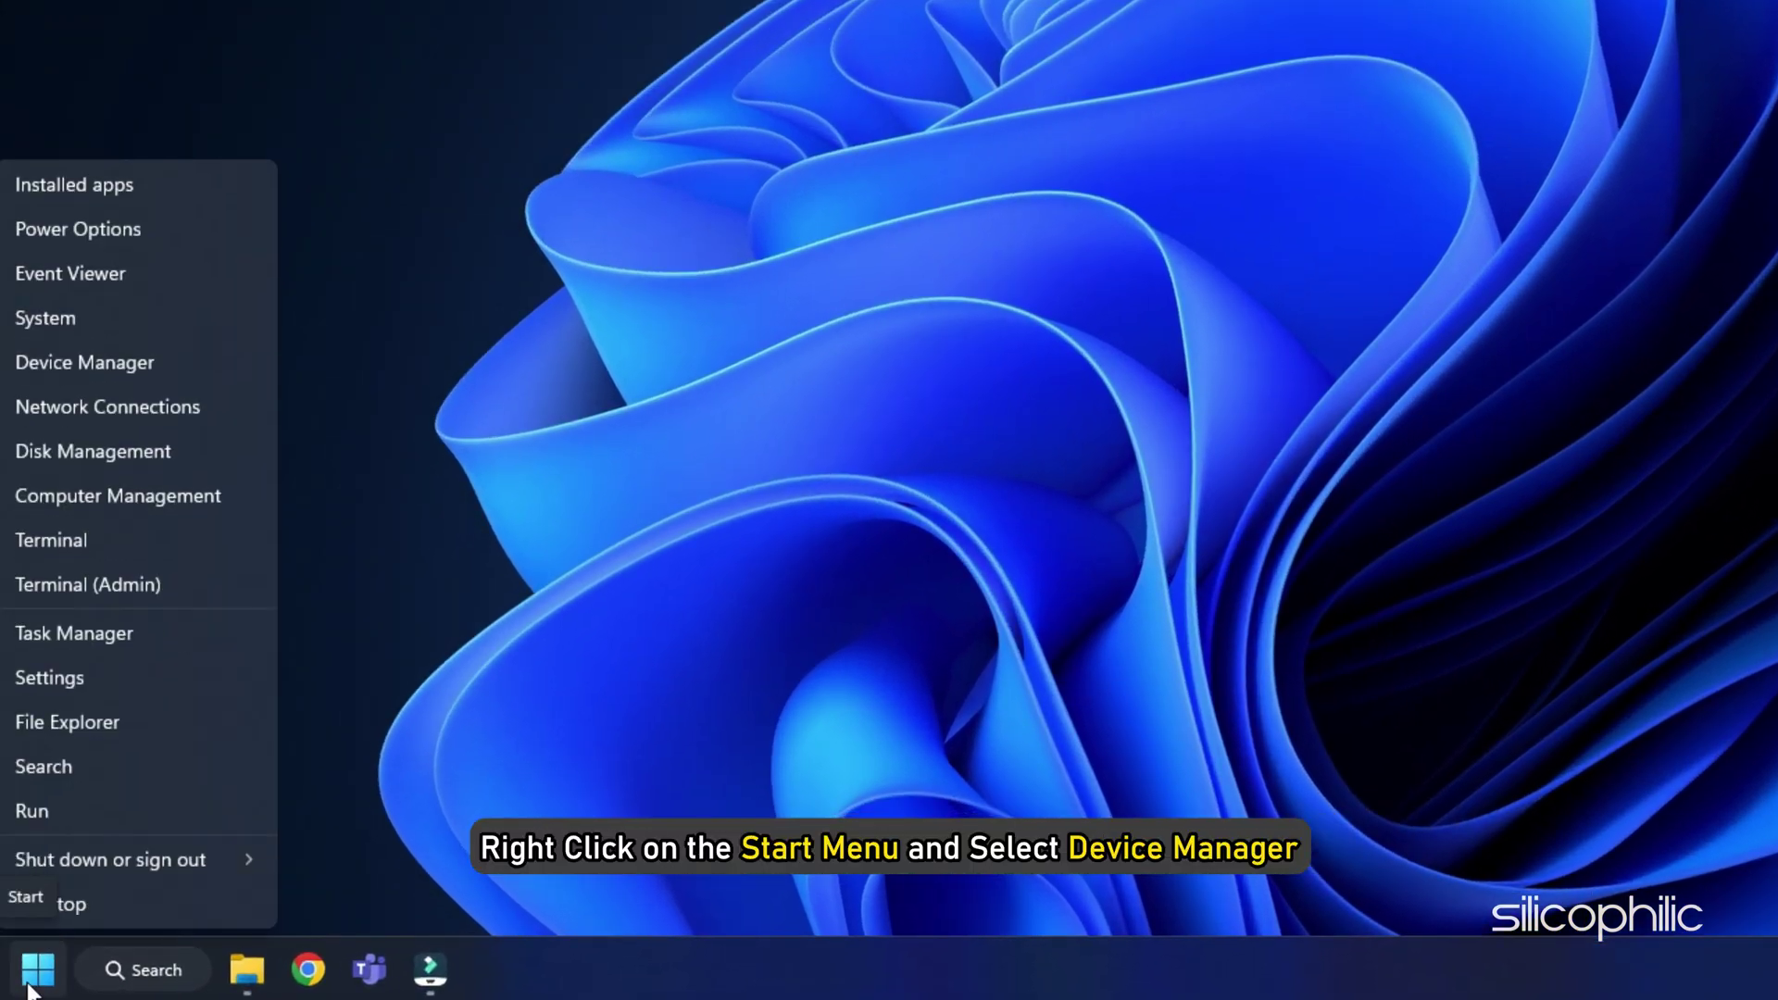
click(149, 358)
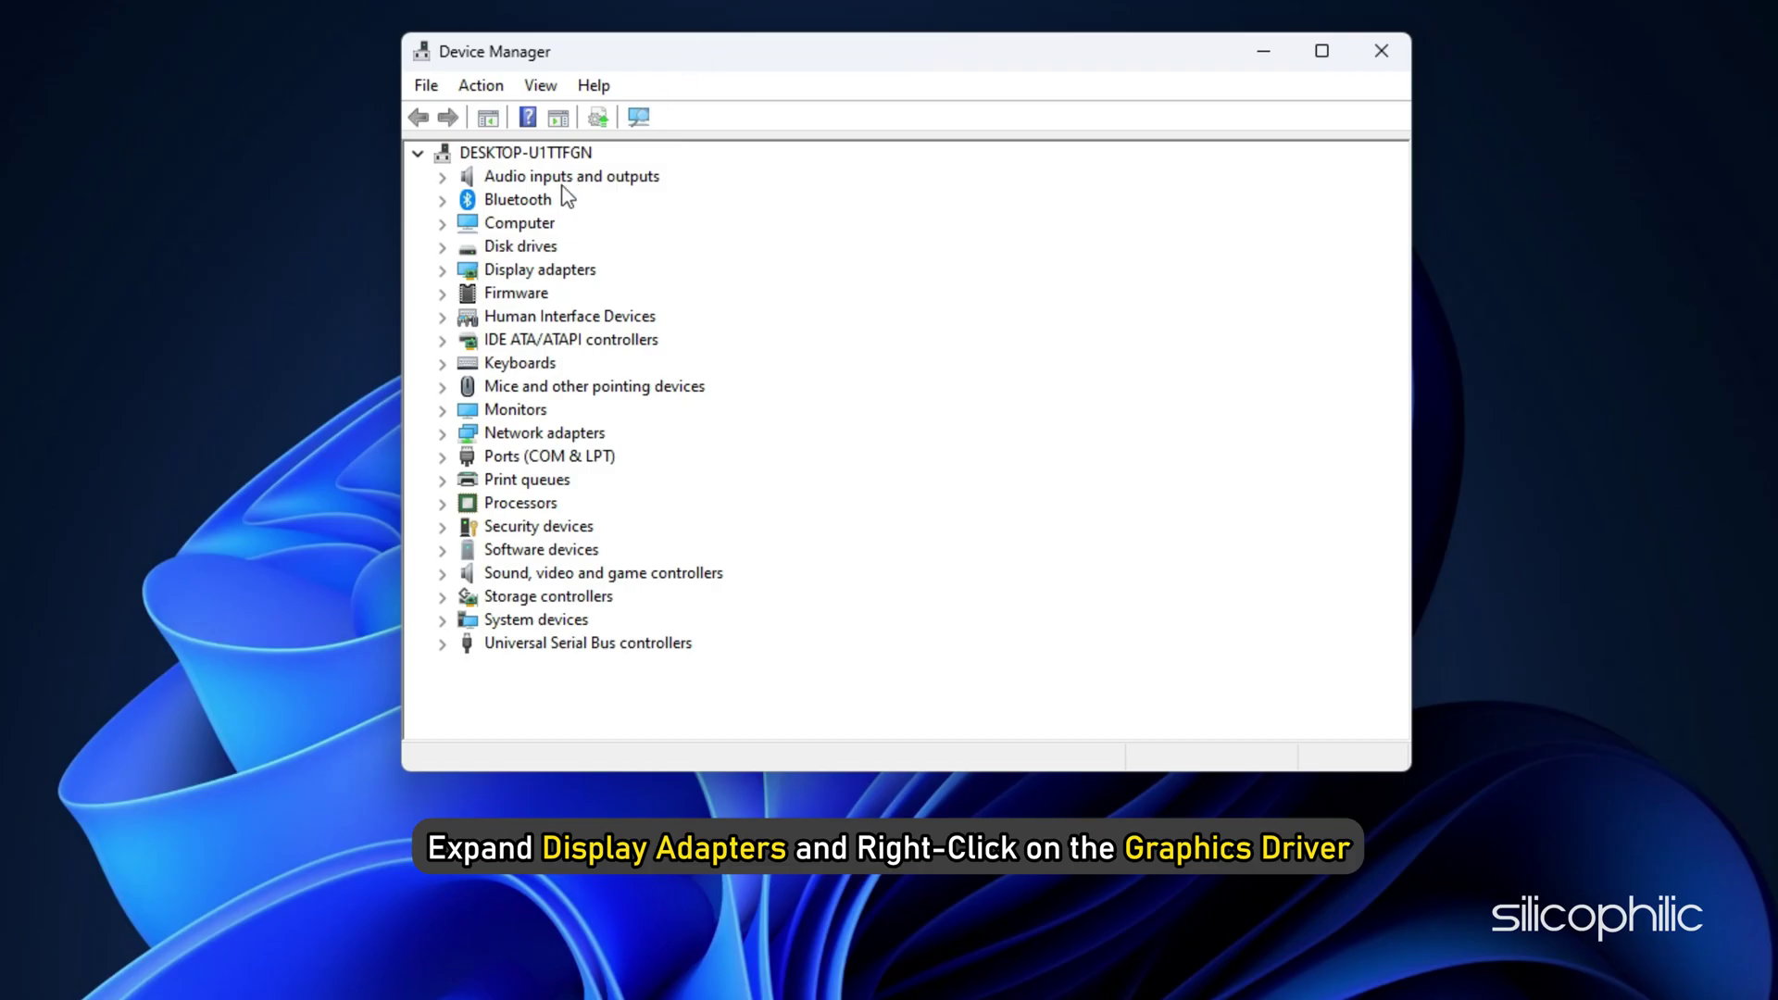
click(444, 274)
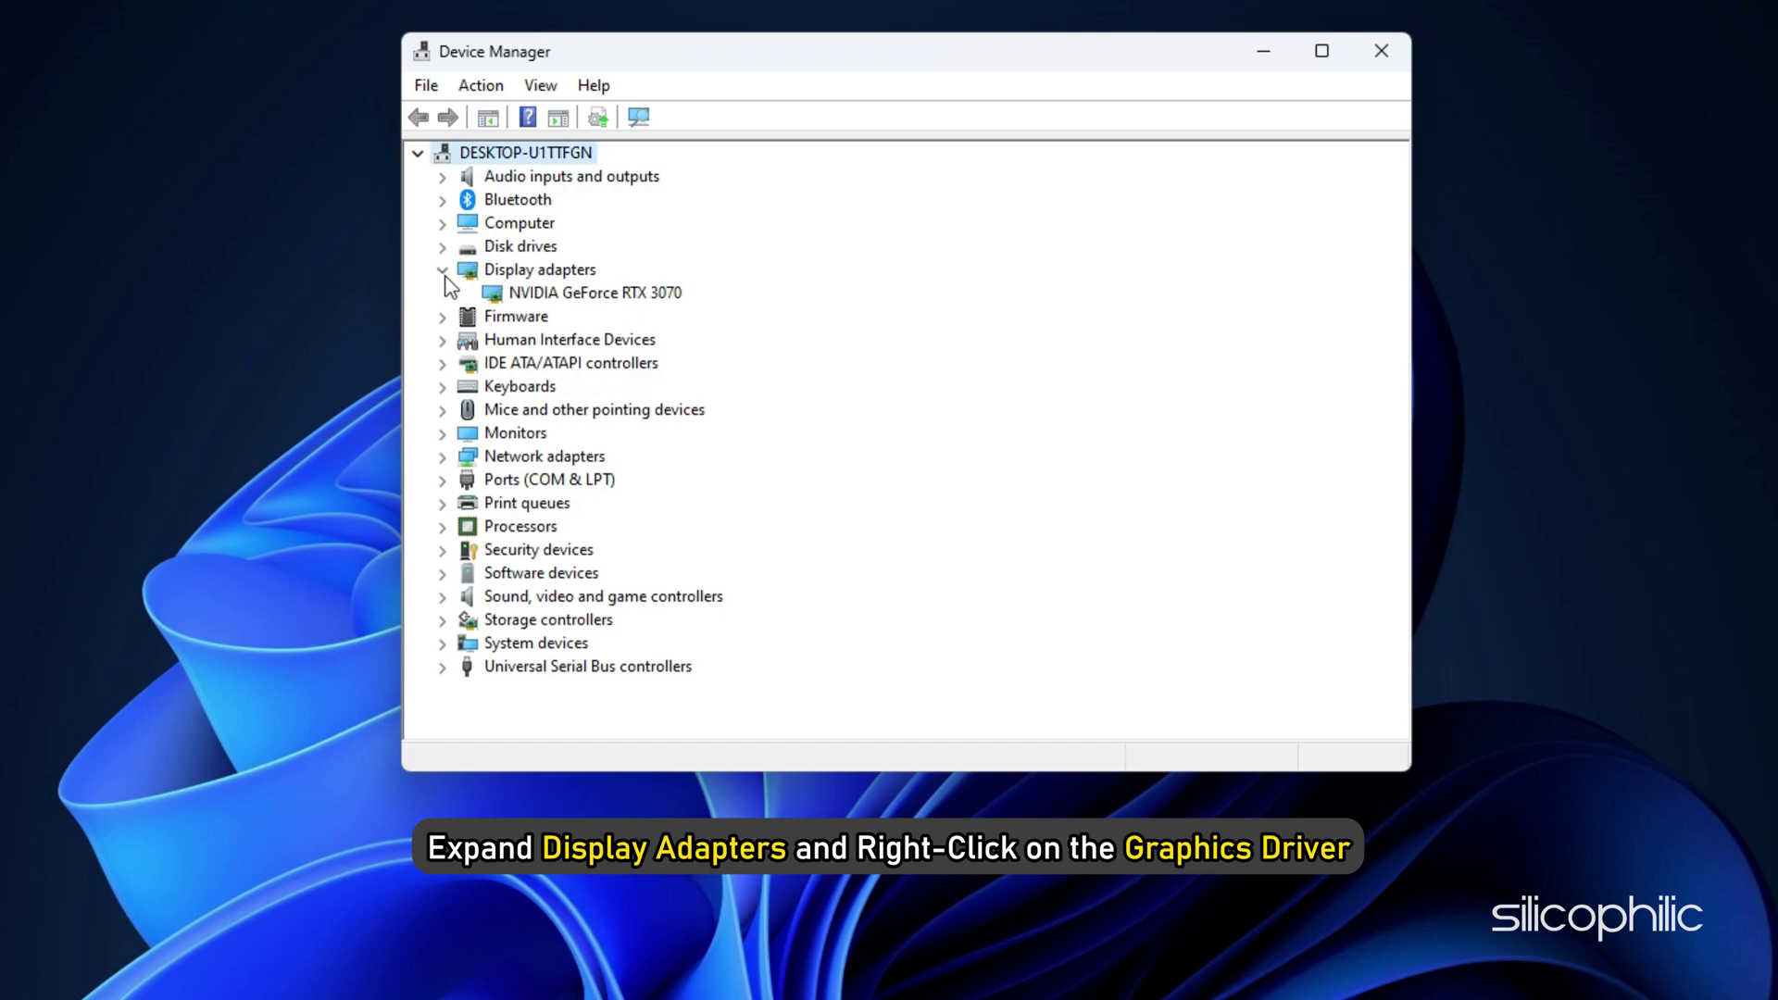
right_click(681, 297)
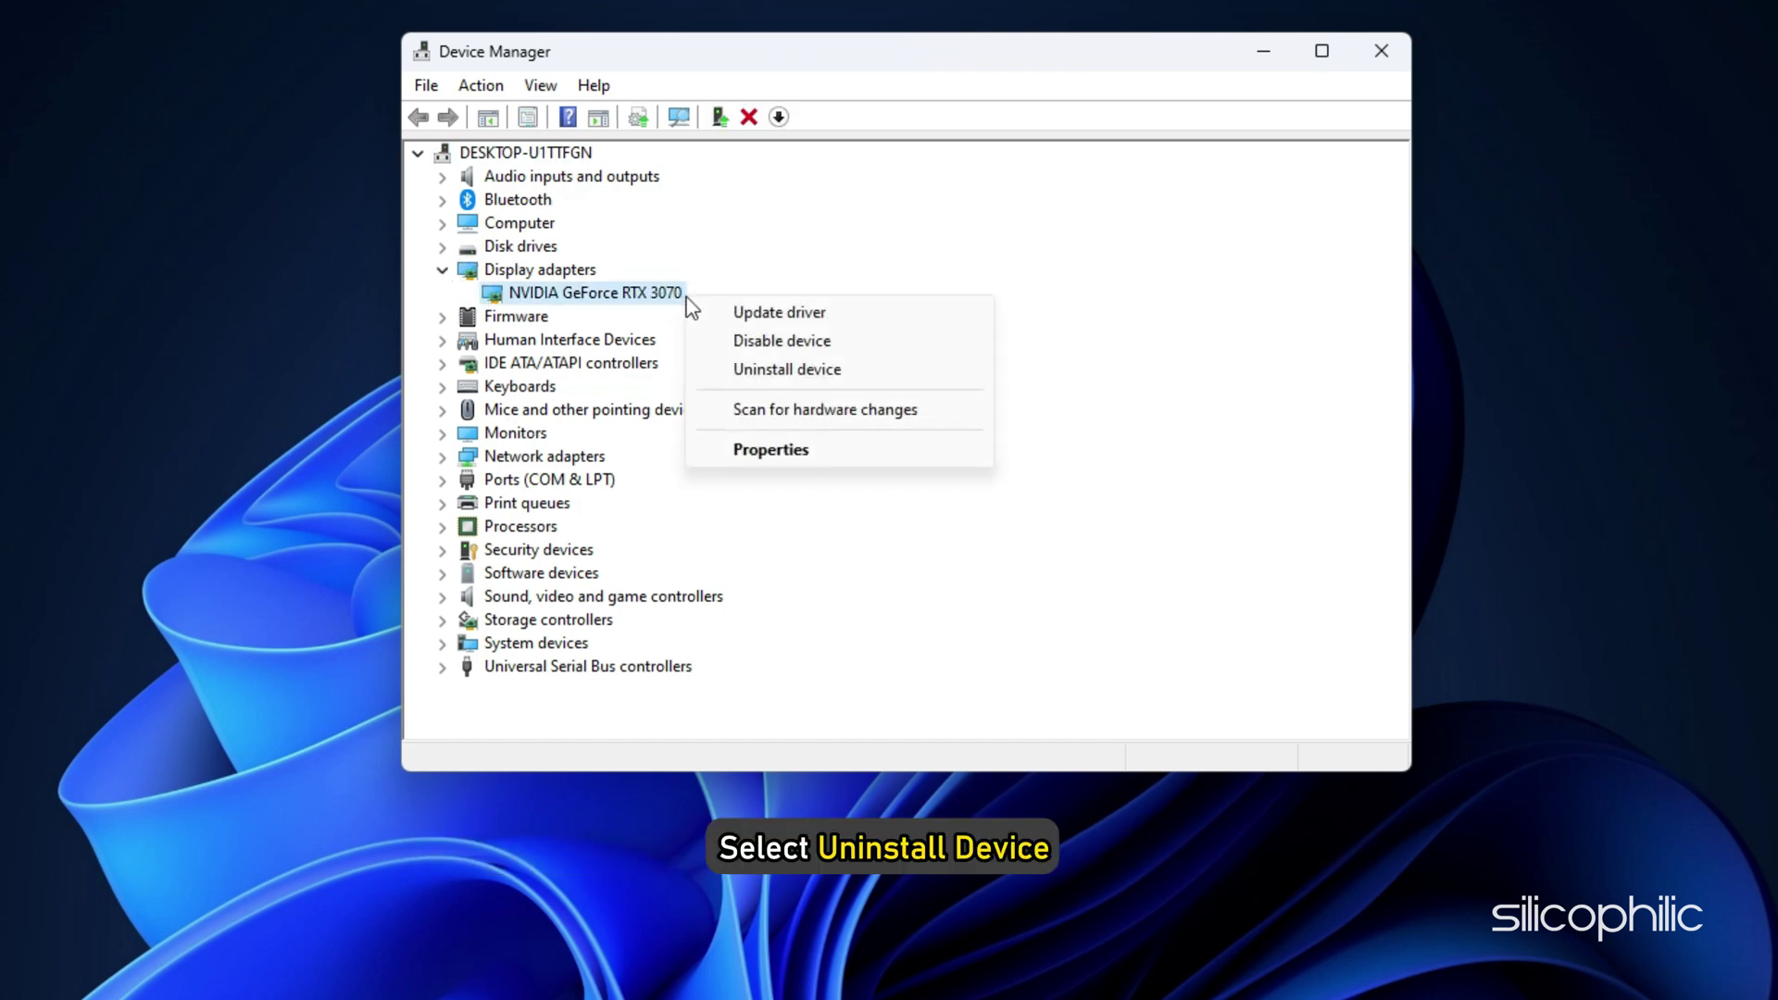
click(852, 379)
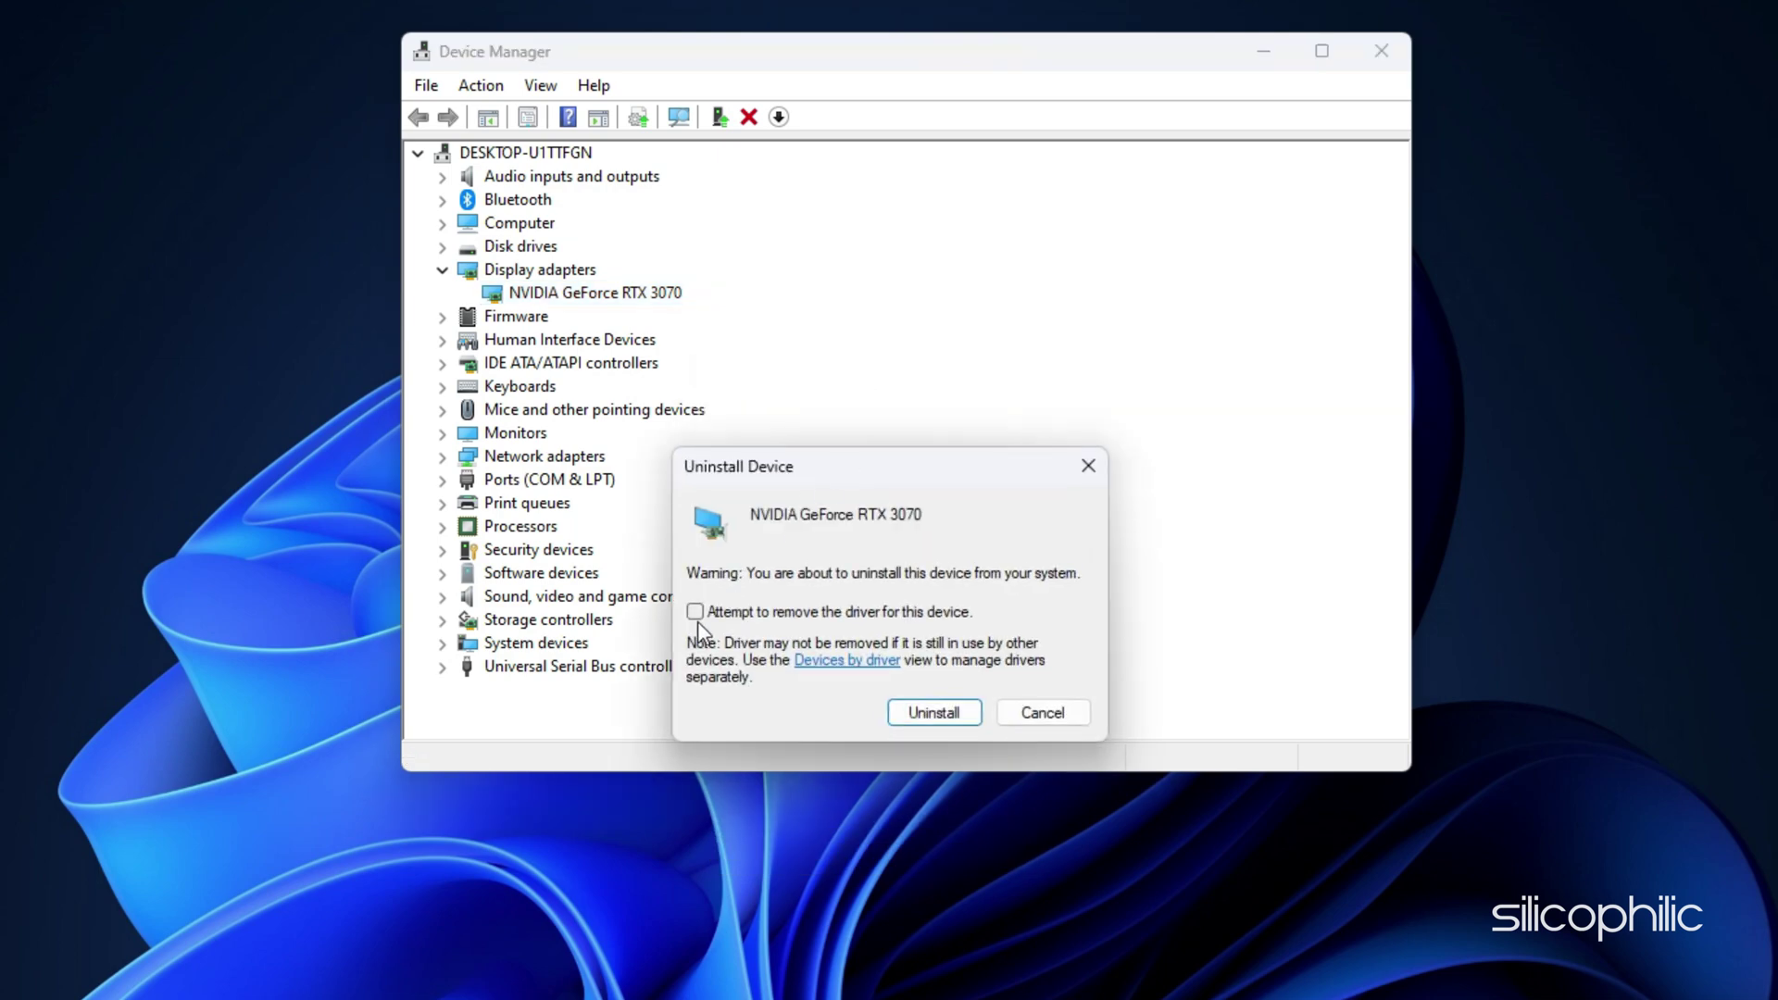
click(973, 721)
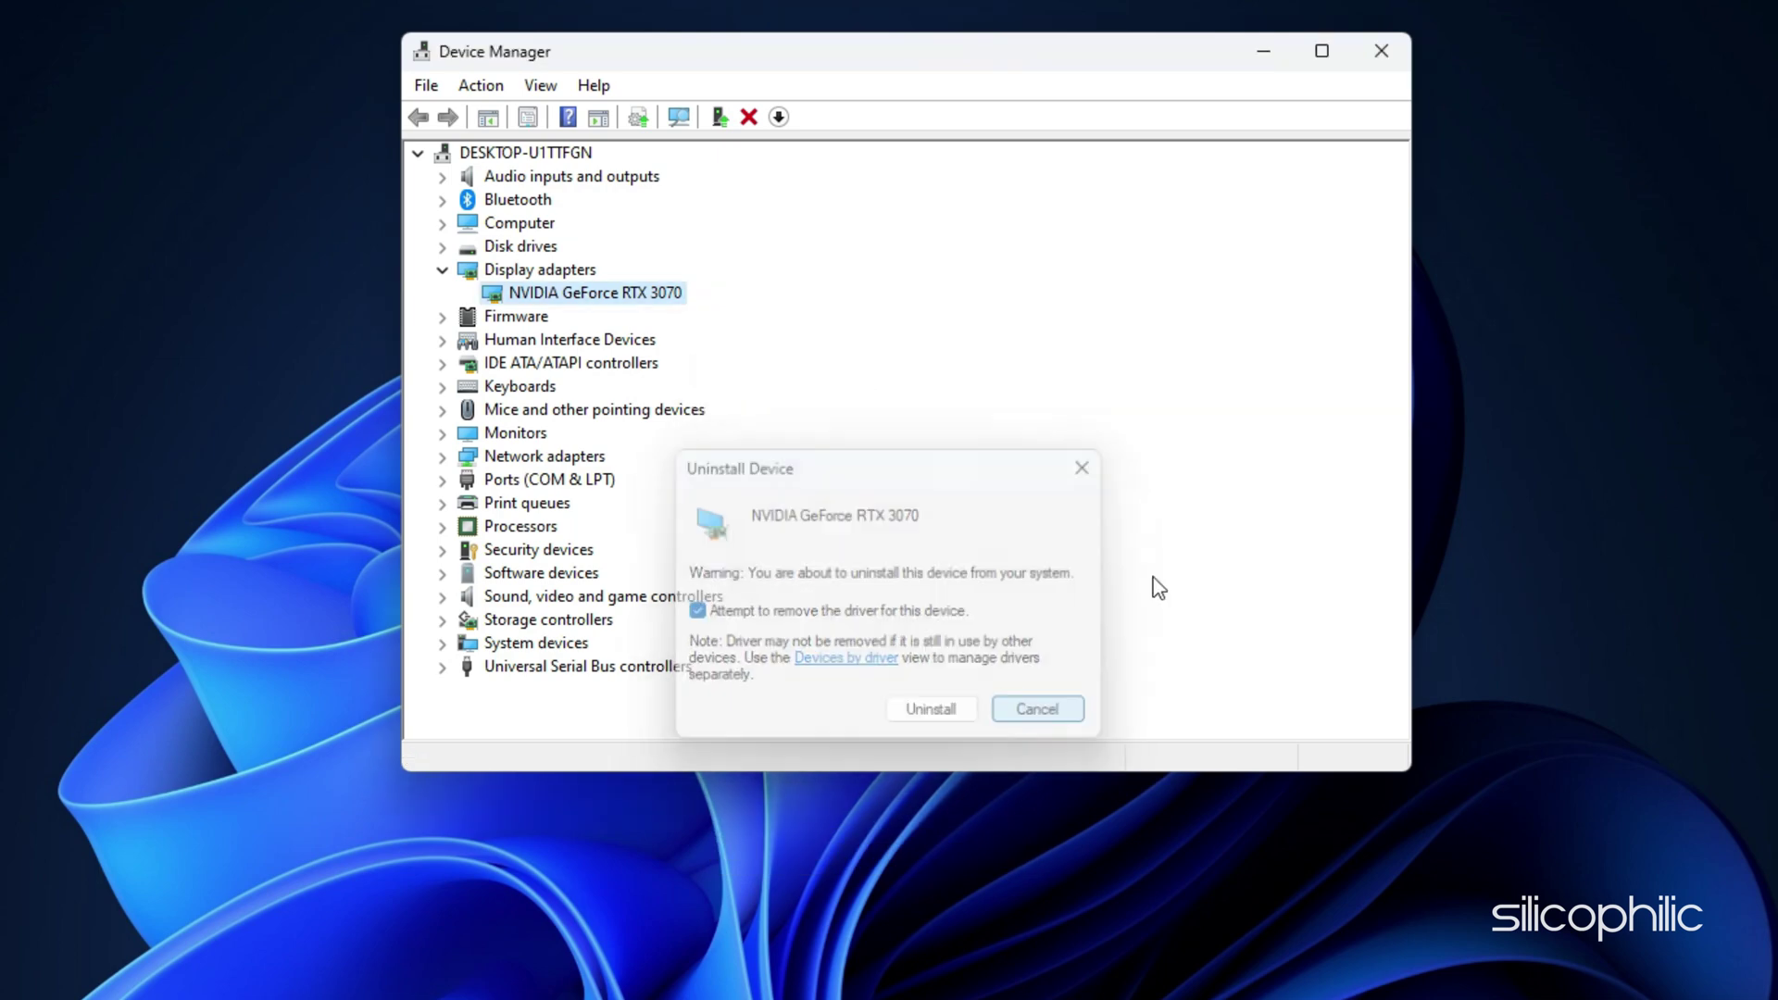
click(1371, 63)
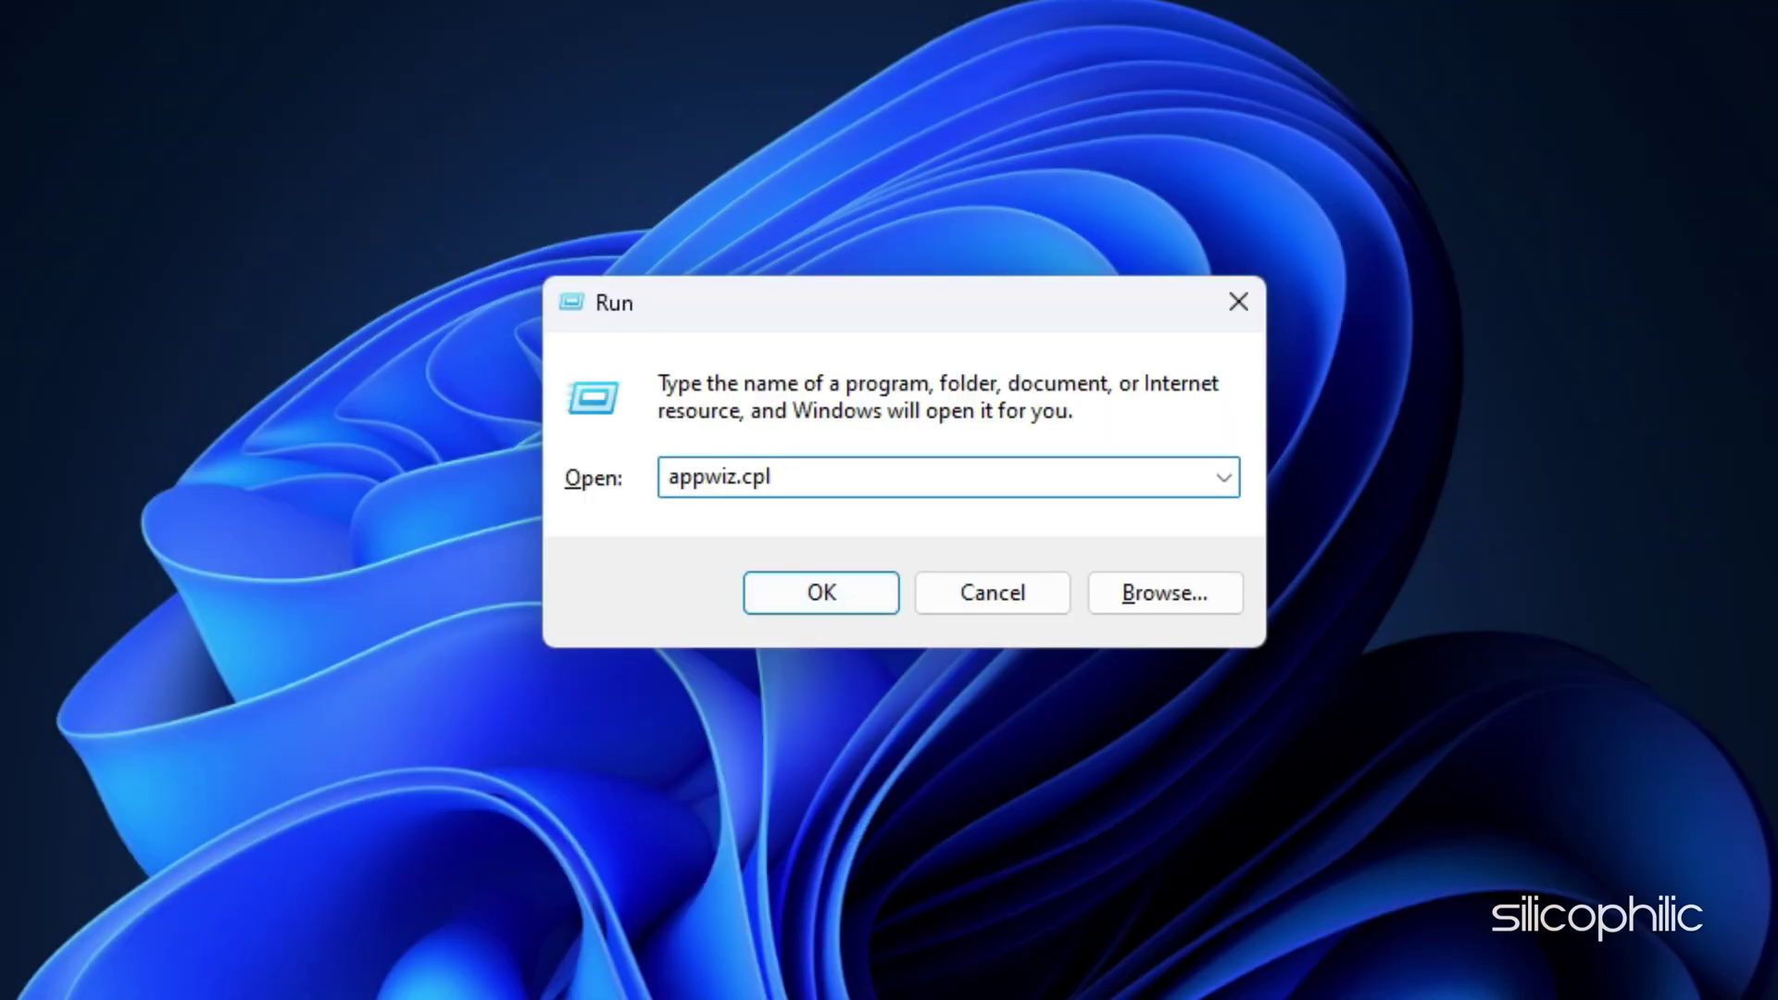
Run appwiz.cpl and uninstall FIFA 22, approving the UAC and Steam removal prompts.
key(Return)
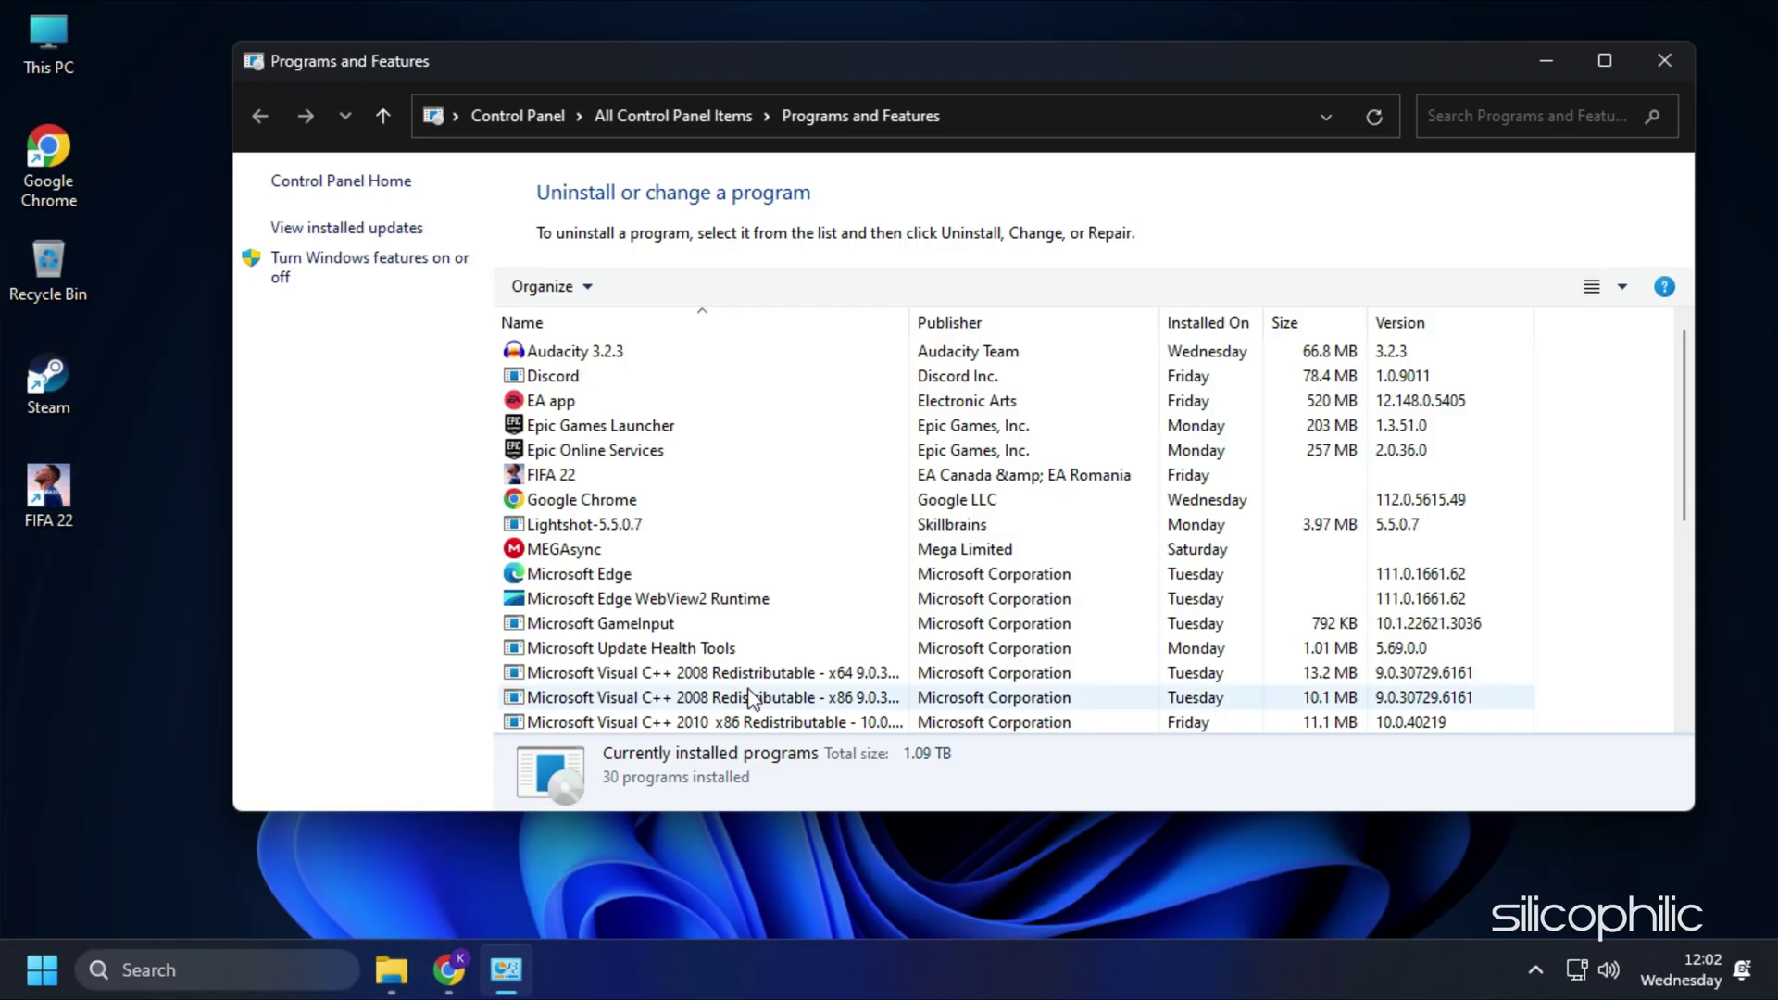
click(661, 480)
right_click(662, 480)
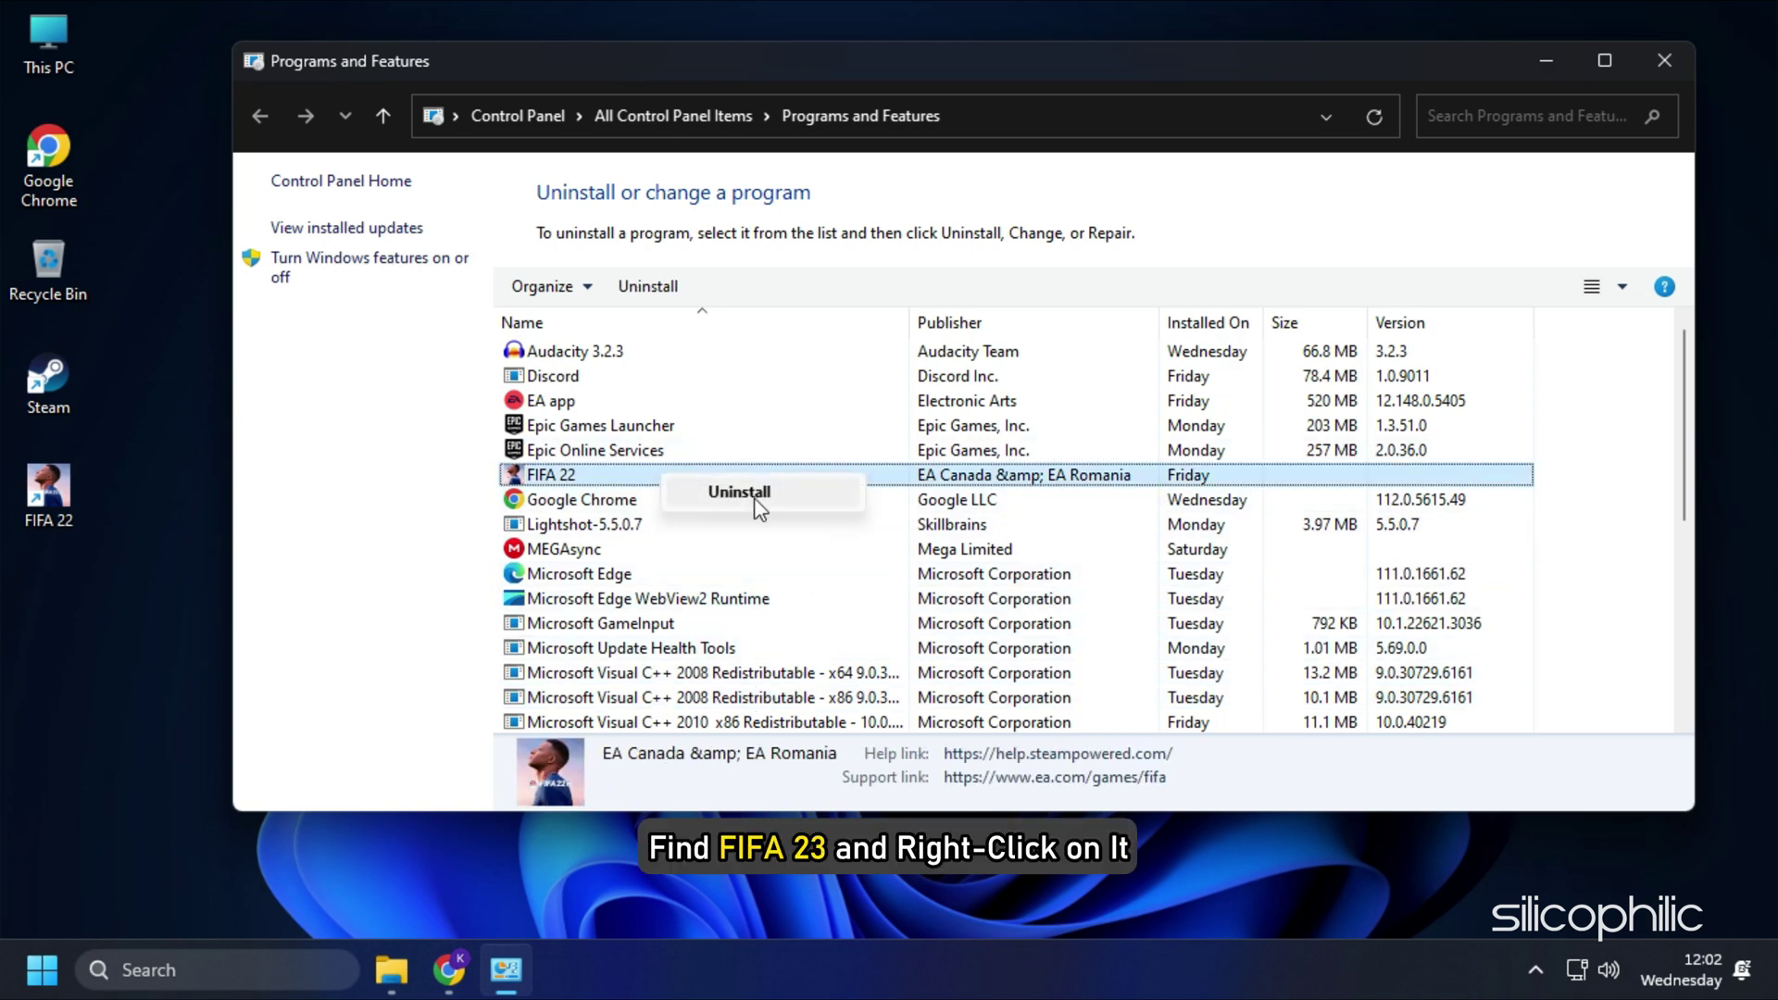
click(801, 504)
click(847, 663)
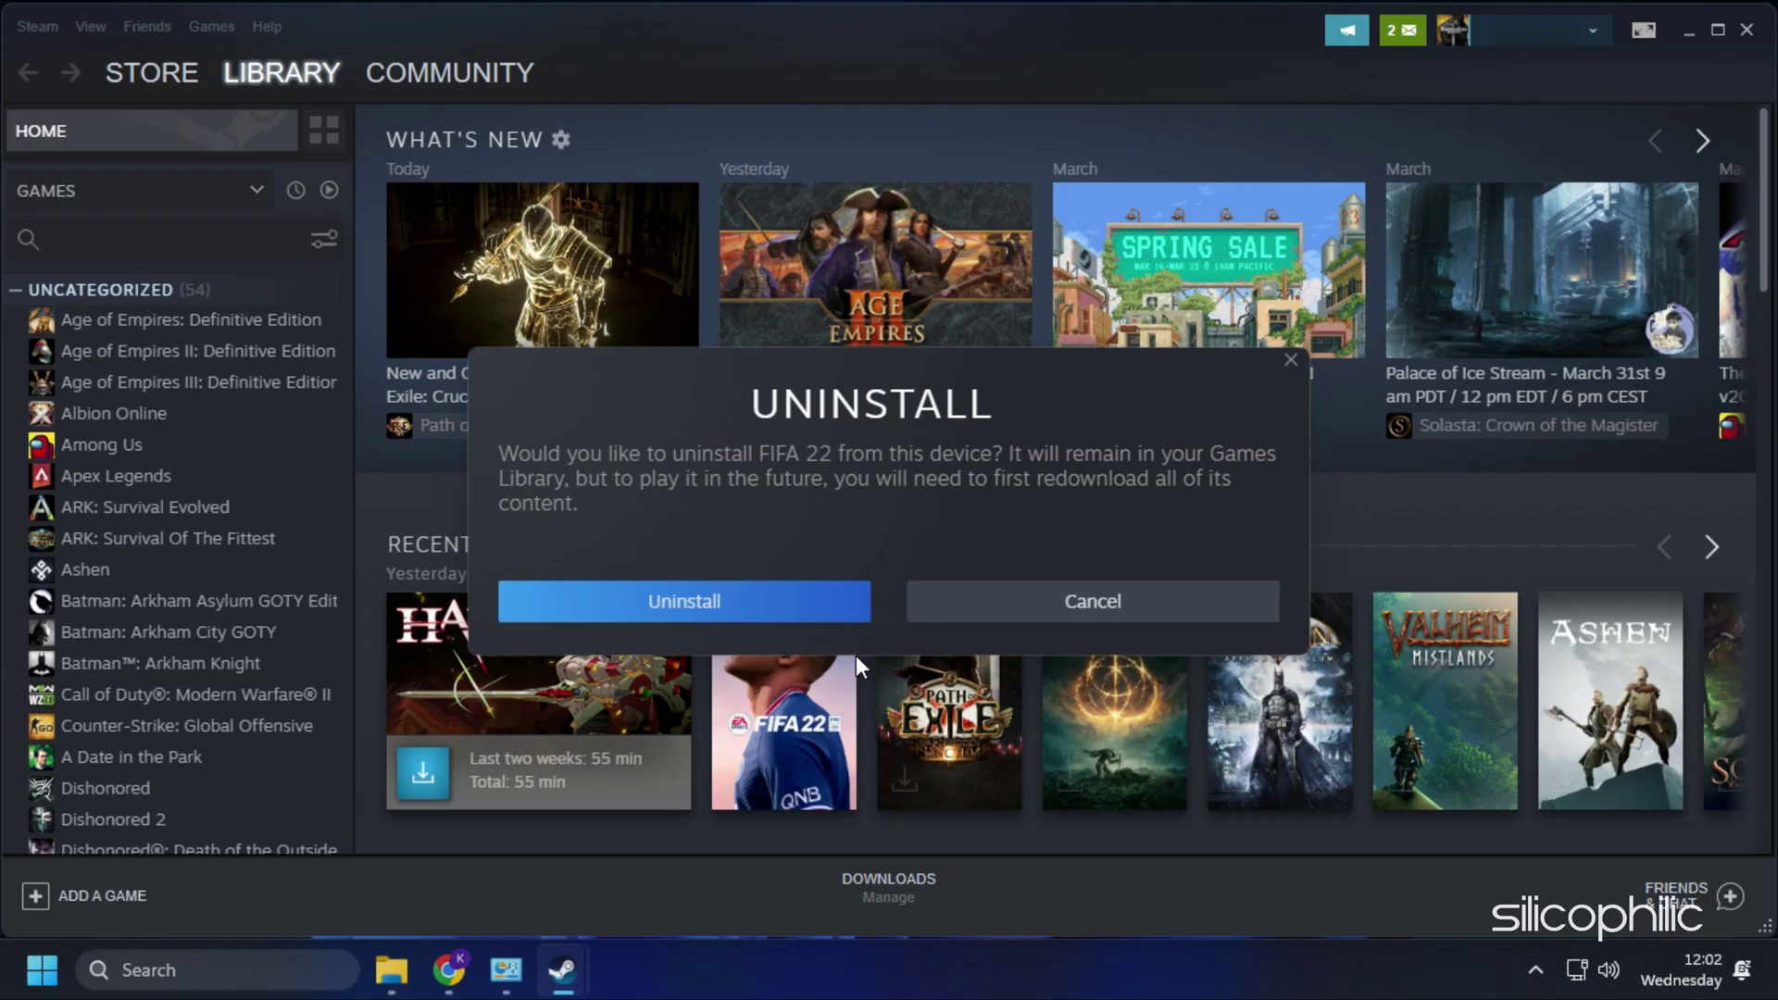
click(774, 598)
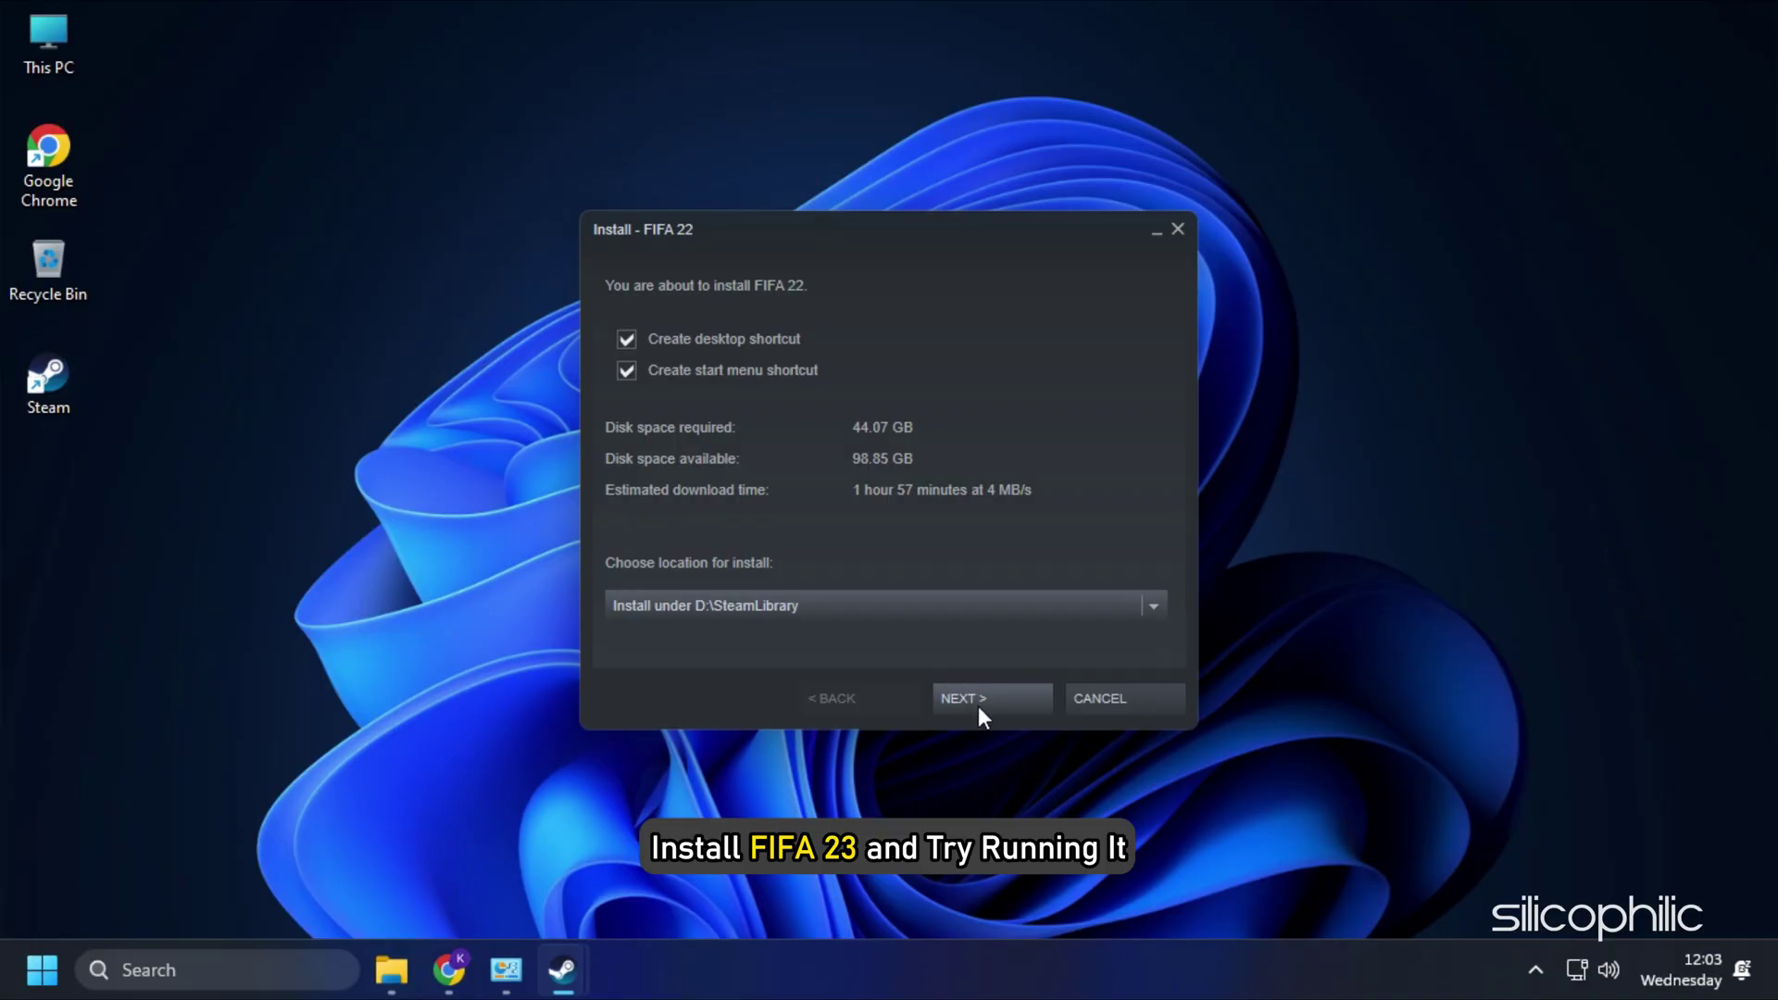